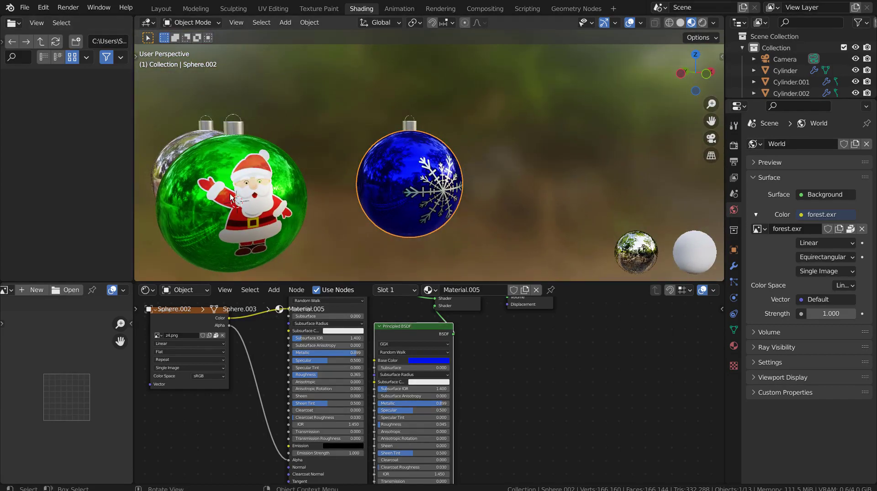
{"action": "middle_click_drag", "start_coordinate": [292, 201], "coordinate": [552, 217]}
{"action": "scroll", "coordinate": [393, 231], "scroll_direction": "up", "scroll_amount": 5}
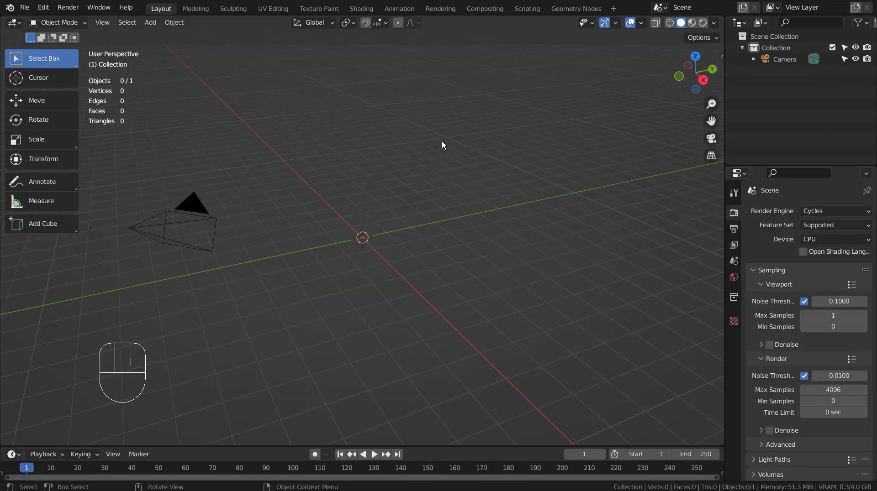
- Add a UV sphere at the scene origin
{"action": "left_click", "coordinate": [365, 172]}
{"action": "key", "text": "shift+a"}
{"action": "mouse_move", "coordinate": [366, 171]}
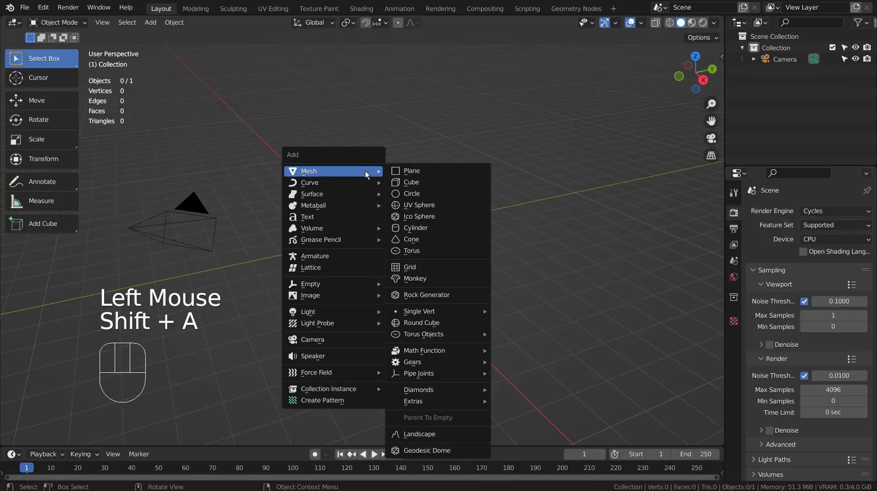
{"action": "left_click", "coordinate": [451, 204]}
{"action": "scroll", "coordinate": [426, 220], "scroll_direction": "up", "scroll_amount": 4}
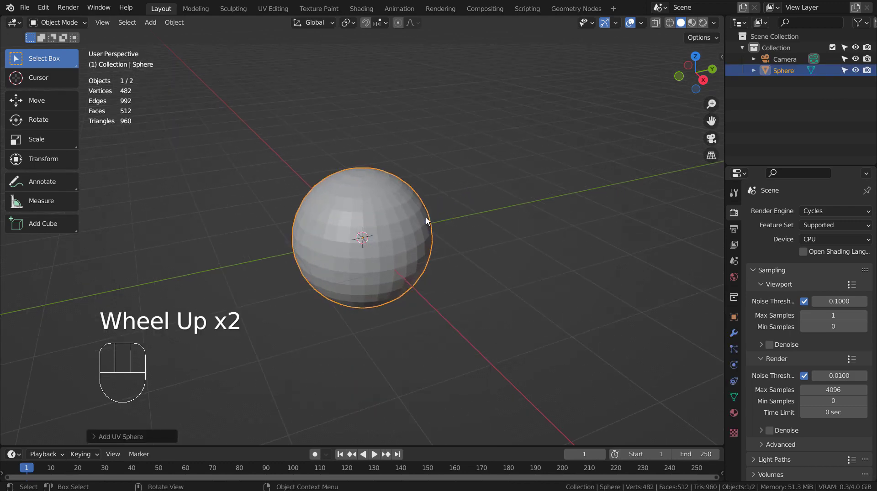
- Shade the sphere smooth and give it a level 1 subdivision surface
{"action": "right_click", "coordinate": [425, 220]}
{"action": "left_click", "coordinate": [425, 218]}
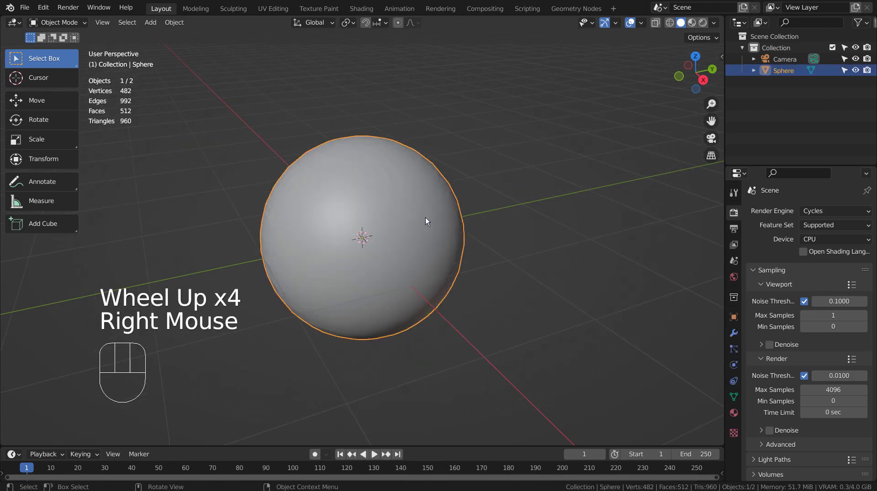
{"action": "middle_click_drag", "start_coordinate": [408, 241], "coordinate": [450, 245]}
{"action": "key", "text": "ctrl+1"}
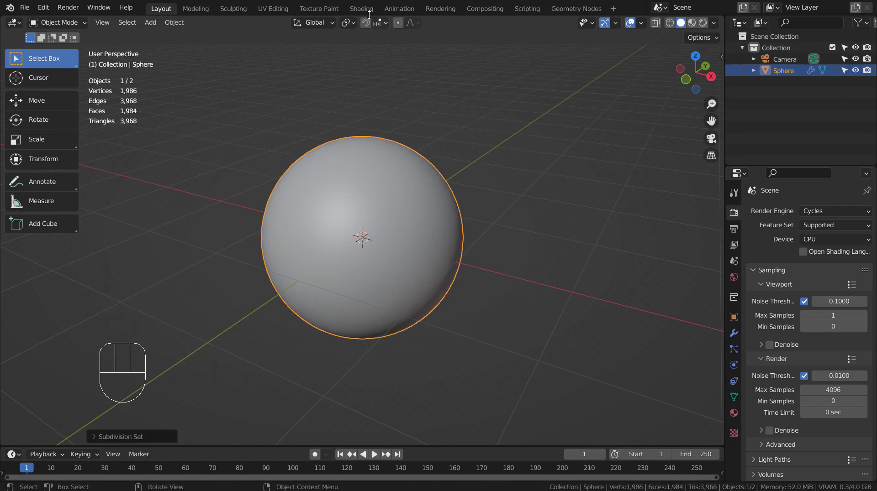
- Create a new material for the sphere in the Shading workspace
{"action": "left_click", "coordinate": [361, 8]}
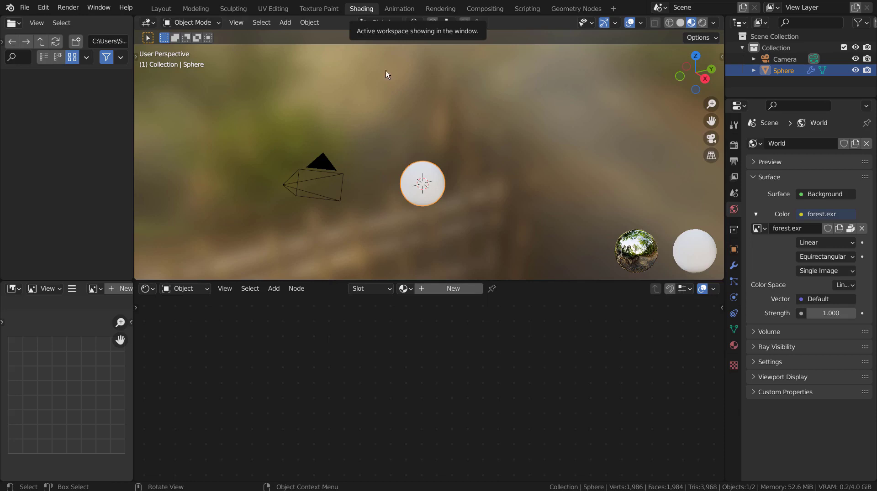
{"action": "left_click", "coordinate": [449, 287]}
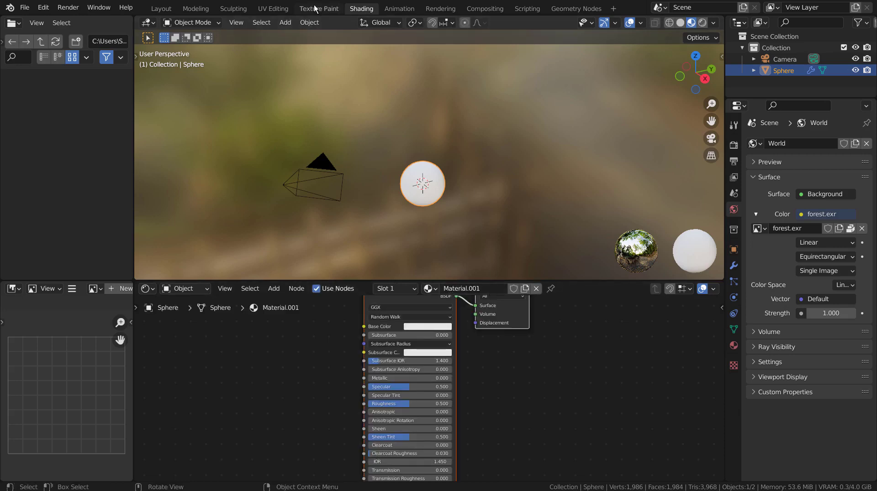
- Open the sphere in the UV Editing workspace and turn on UV sync selection so its whole UV layout is selected
{"action": "left_click", "coordinate": [273, 9]}
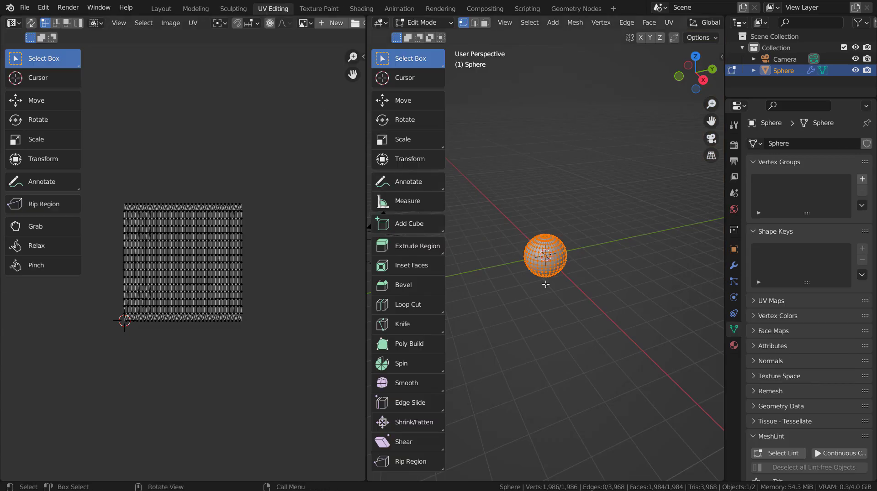
{"action": "key", "text": "KP_1"}
{"action": "key", "text": "KP_Decimal"}
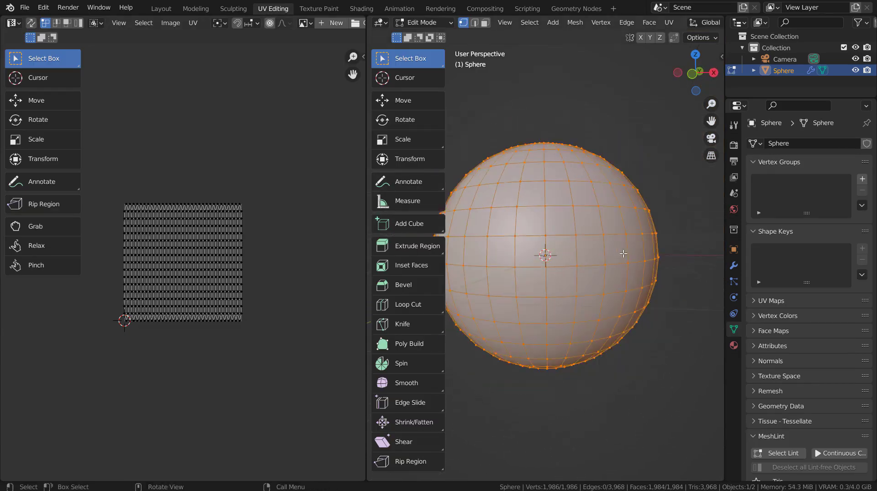
{"action": "scroll", "coordinate": [623, 253], "scroll_direction": "down", "scroll_amount": 3}
{"action": "middle_click_drag", "start_coordinate": [623, 253], "coordinate": [502, 251]}
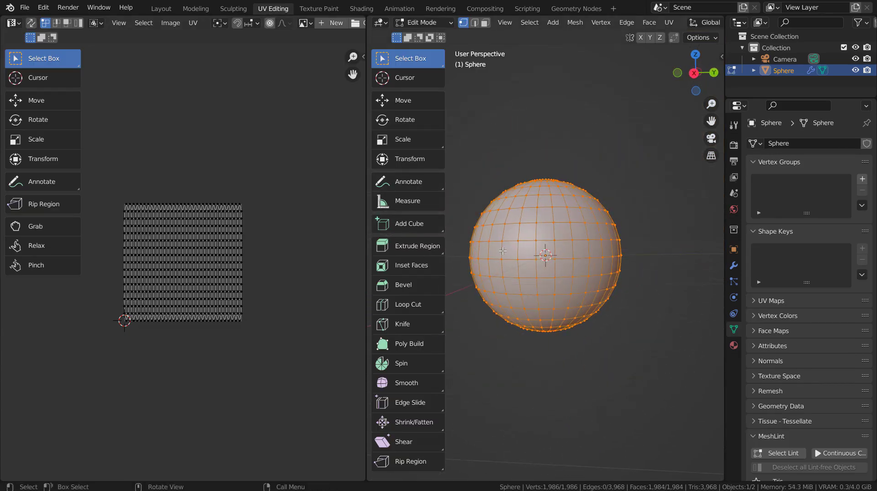
{"action": "left_click", "coordinate": [31, 22]}
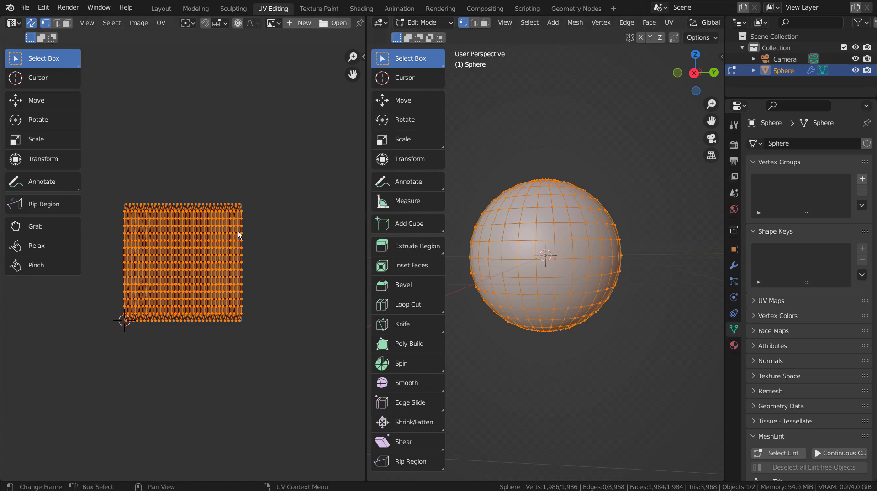
- Load molumen-color-santa.png behind the UV layout and set the 3D view to material preview shading
{"action": "left_click", "coordinate": [334, 23]}
{"action": "double_click", "coordinate": [378, 259]}
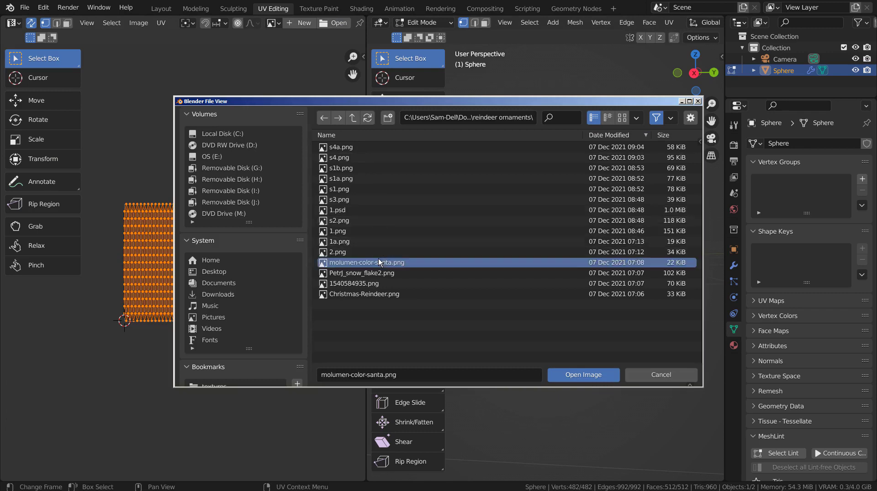
{"action": "scroll", "coordinate": [234, 295], "scroll_direction": "down", "scroll_amount": 2}
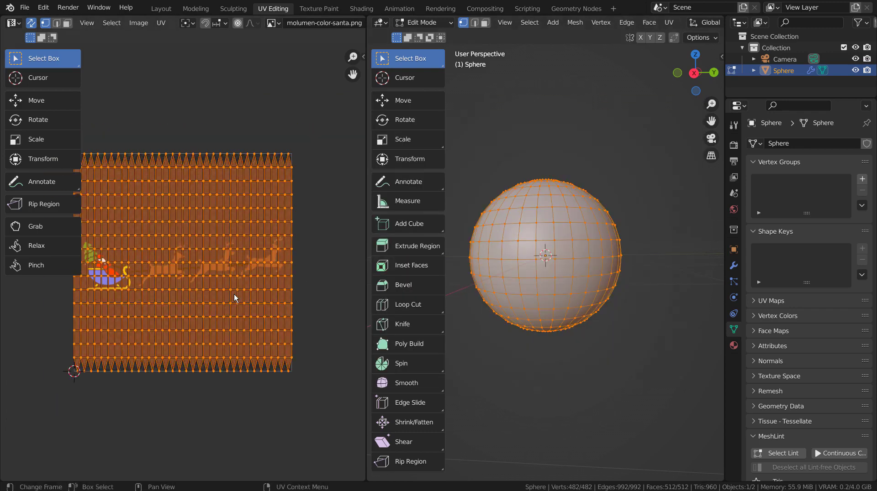
{"action": "scroll", "coordinate": [234, 294], "scroll_direction": "up", "scroll_amount": 2}
{"action": "scroll", "coordinate": [234, 294], "scroll_direction": "down", "scroll_amount": 1}
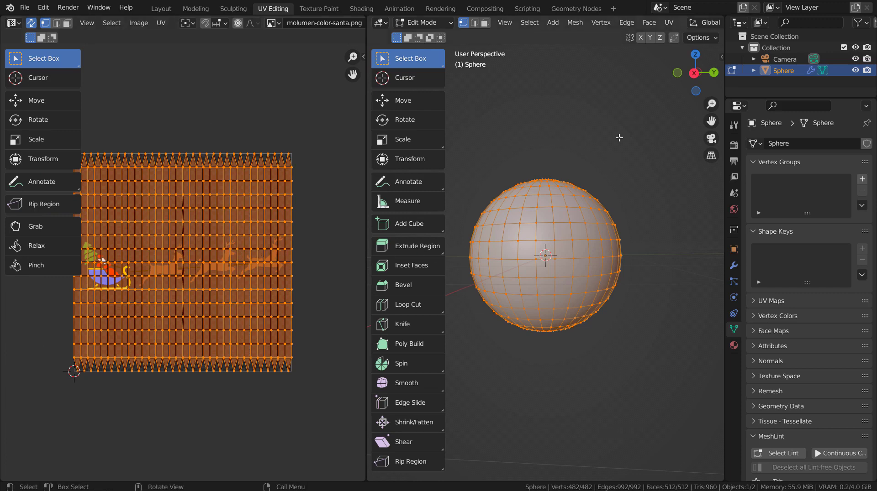
{"action": "scroll", "coordinate": [676, 23], "scroll_direction": "down", "scroll_amount": 5}
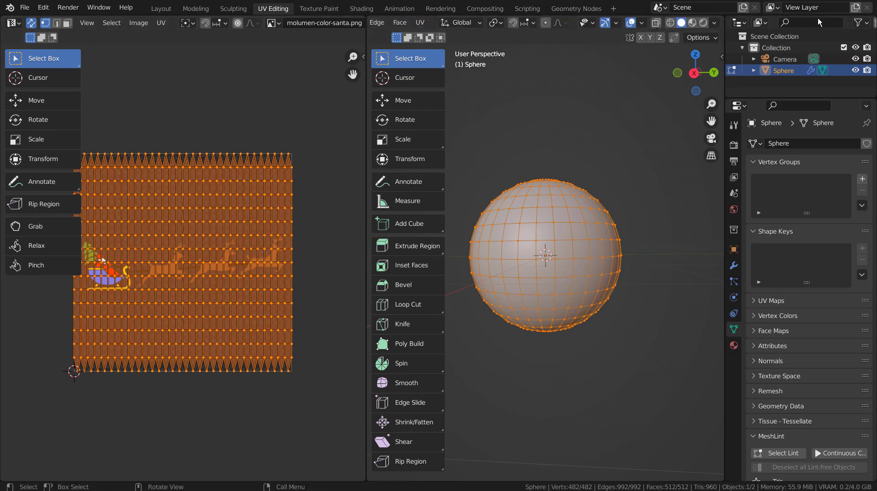
{"action": "left_click", "coordinate": [696, 23]}
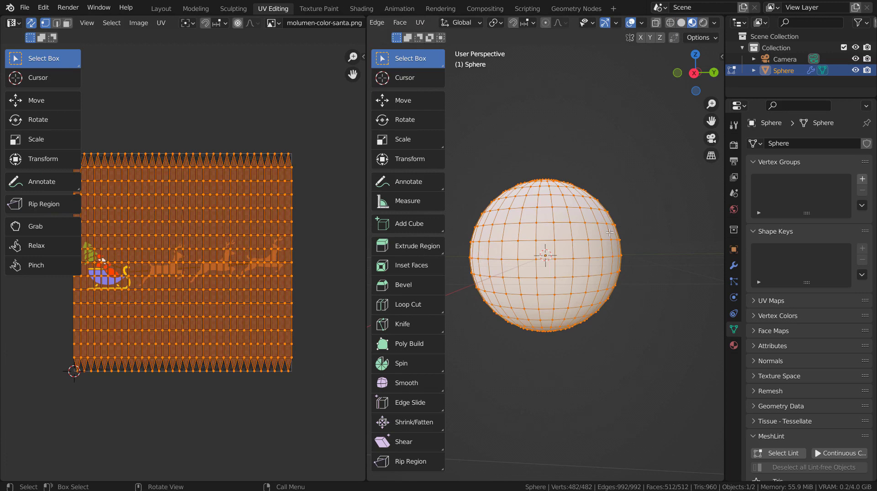
- Add molumen-color-santa.png as an image texture node in the sphere's material
{"action": "left_click", "coordinate": [361, 9]}
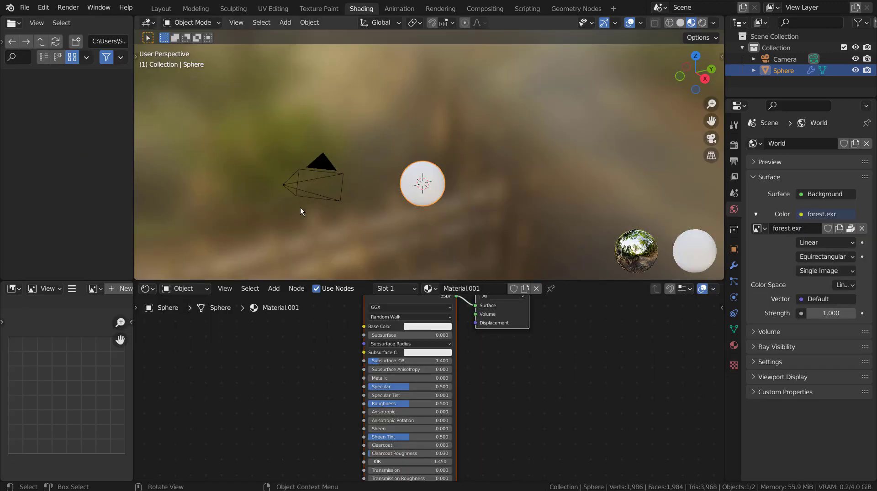
{"action": "middle_click_drag", "start_coordinate": [326, 340], "coordinate": [383, 388]}
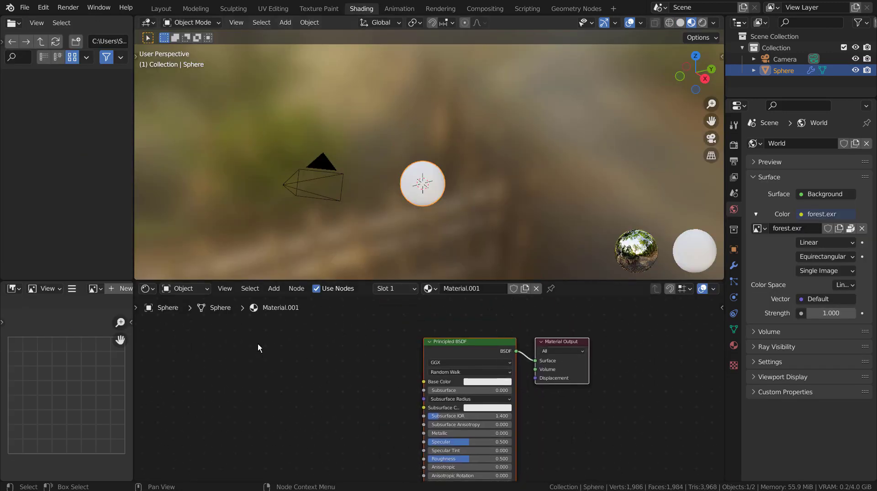
{"action": "left_click", "coordinate": [91, 288]}
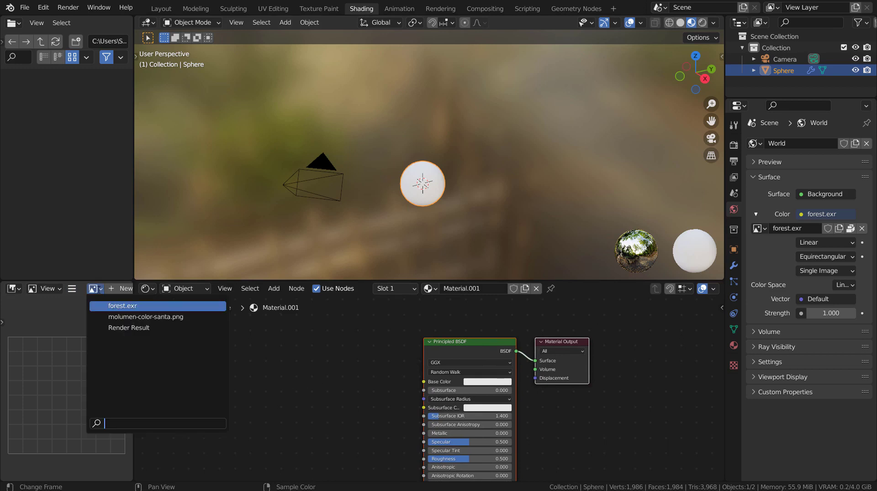
{"action": "left_click", "coordinate": [109, 317]}
{"action": "left_click_drag", "start_coordinate": [94, 292], "coordinate": [260, 363]}
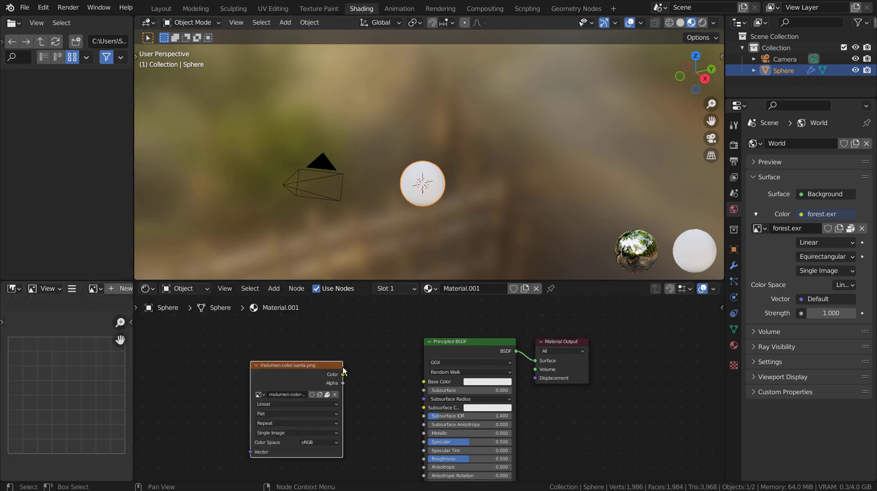
- Connect the image texture's Color output to the Principled BSDF's Base Color and inspect the picture around the sphere
{"action": "left_click_drag", "start_coordinate": [342, 375], "coordinate": [424, 382]}
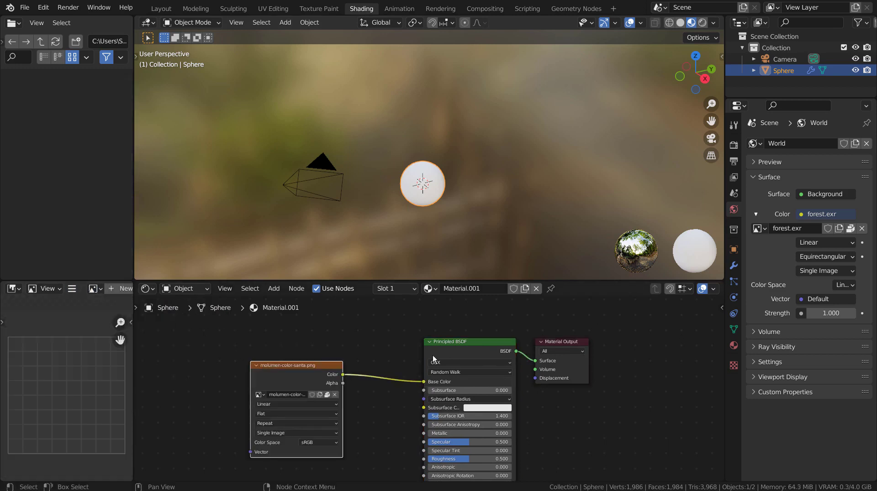
{"action": "scroll", "coordinate": [448, 213], "scroll_direction": "up", "scroll_amount": 5}
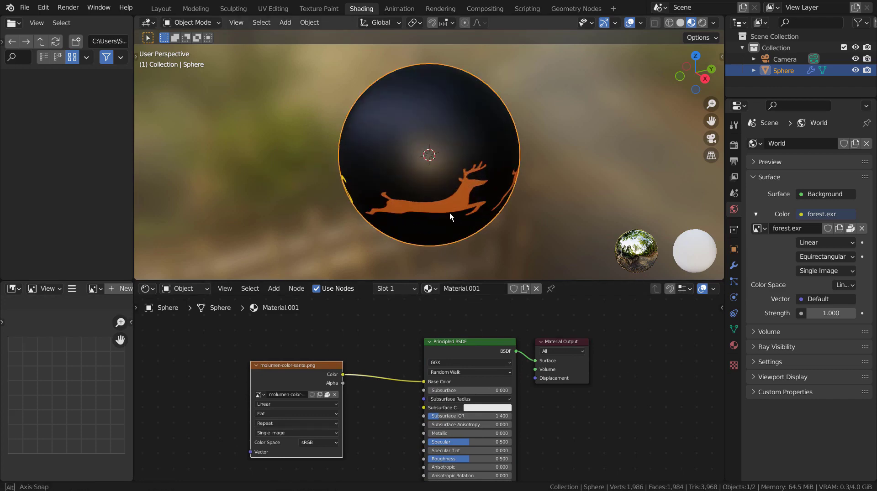
{"action": "middle_click_drag", "start_coordinate": [450, 215], "coordinate": [593, 174]}
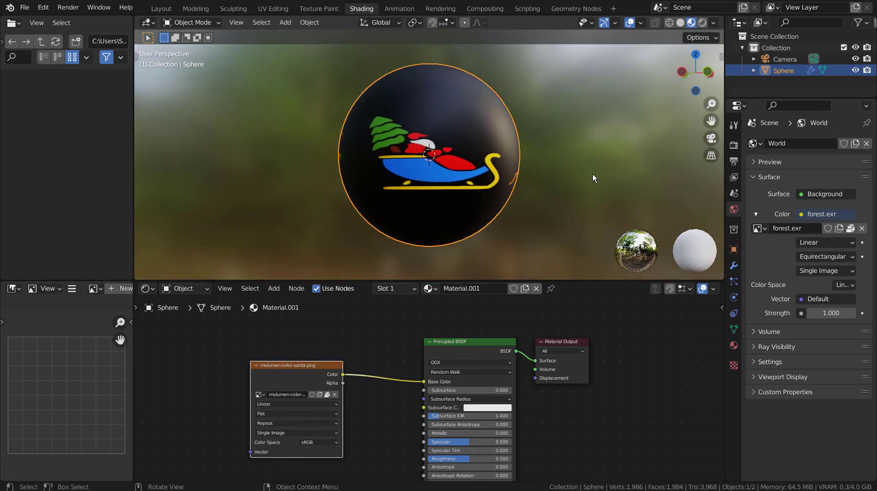
- Return to the UV Editing workspace
{"action": "left_click", "coordinate": [272, 8]}
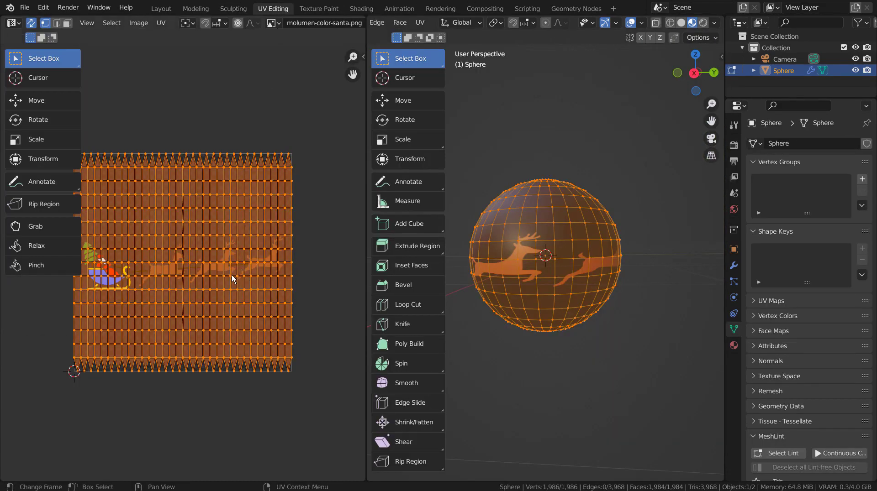
- Try enlarging the sphere's whole UV layout to about 5 times its size over the Santa image
{"action": "key", "text": "s"}
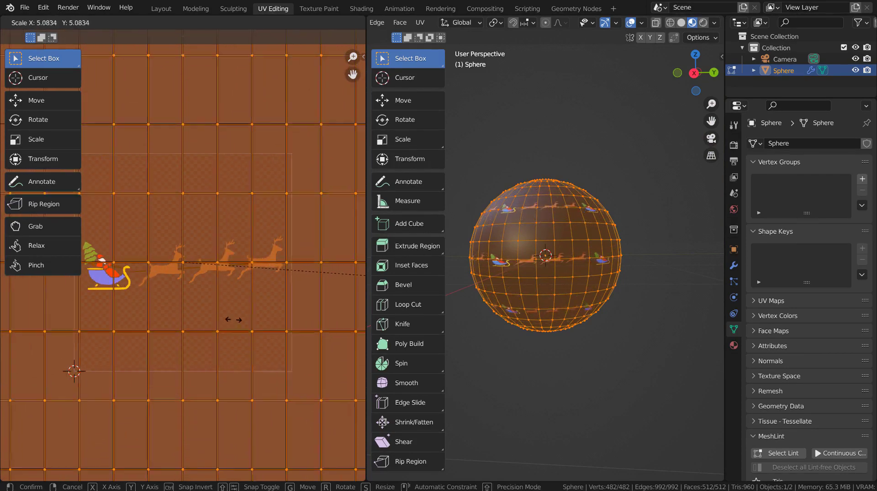
{"action": "key", "text": "Escape"}
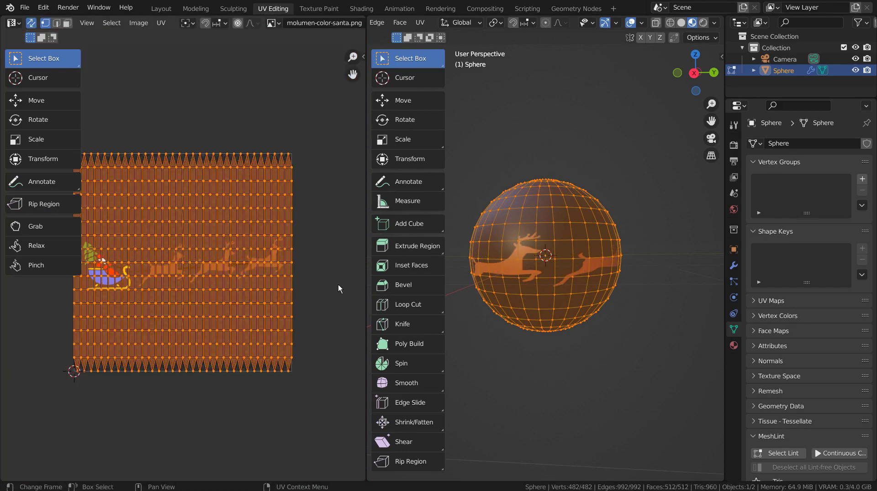
{"action": "middle_click_drag", "start_coordinate": [609, 282], "coordinate": [555, 240]}
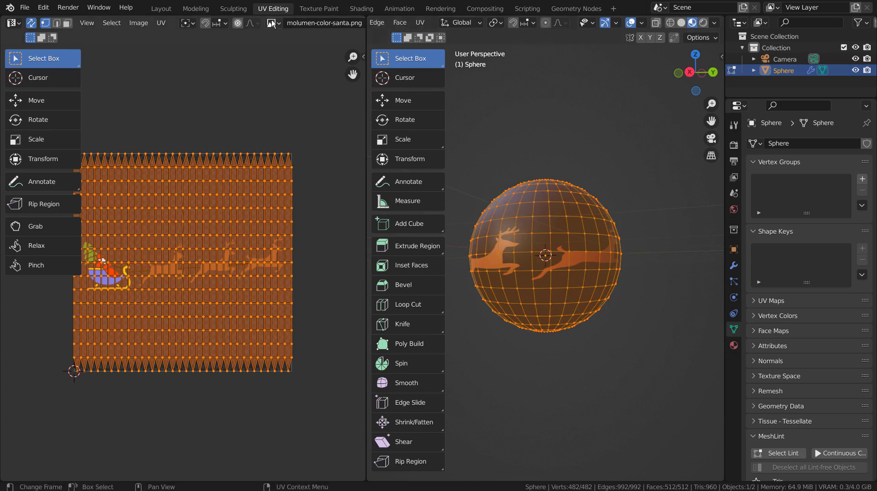
- Unlink the Santa image from the UV editor, leaving only the UV layout
{"action": "scroll", "coordinate": [274, 23], "scroll_direction": "down", "scroll_amount": 5}
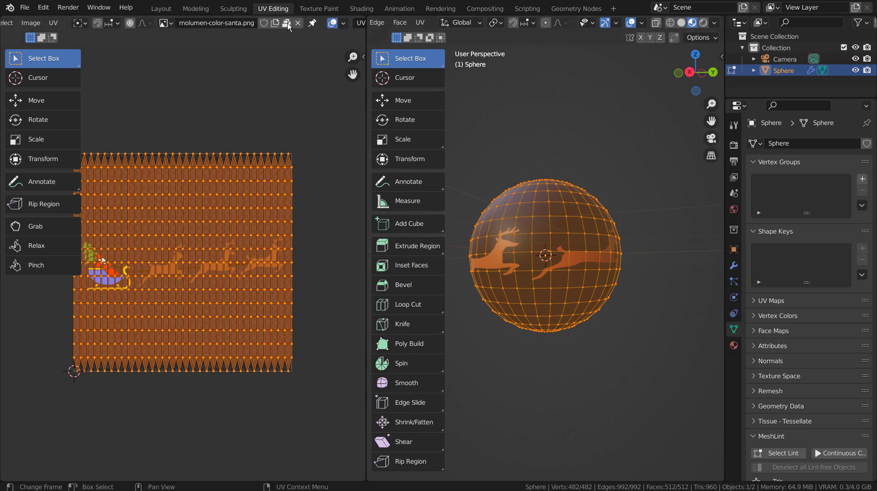
{"action": "left_click", "coordinate": [296, 23]}
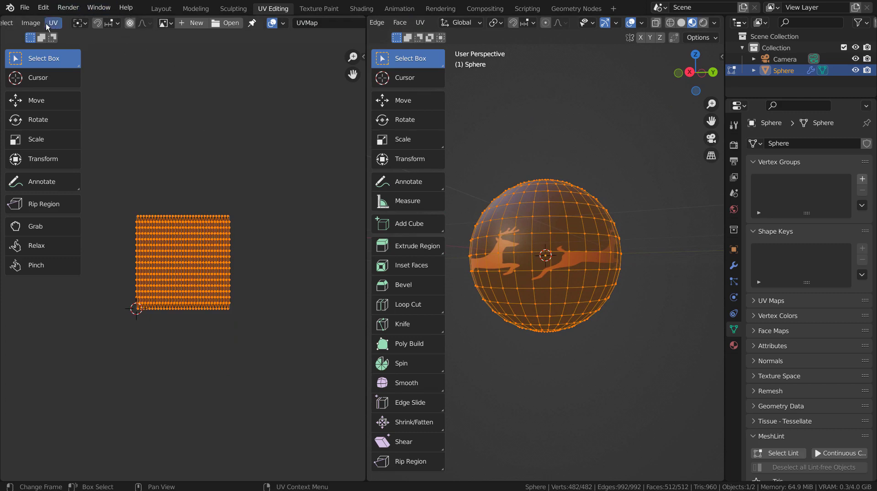
{"action": "scroll", "coordinate": [46, 23], "scroll_direction": "up", "scroll_amount": 5}
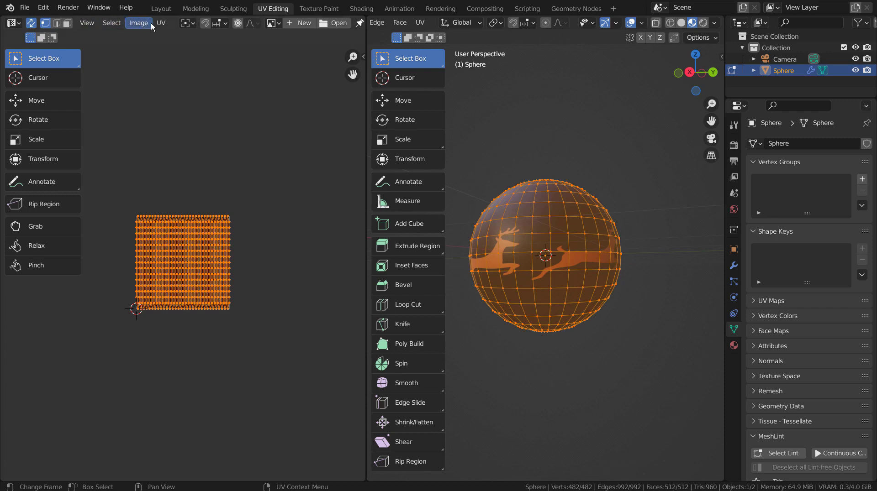
- Export the sphere's UV layout as the PNG image z1.png into the reindeer ornaments folder
{"action": "left_click", "coordinate": [162, 23]}
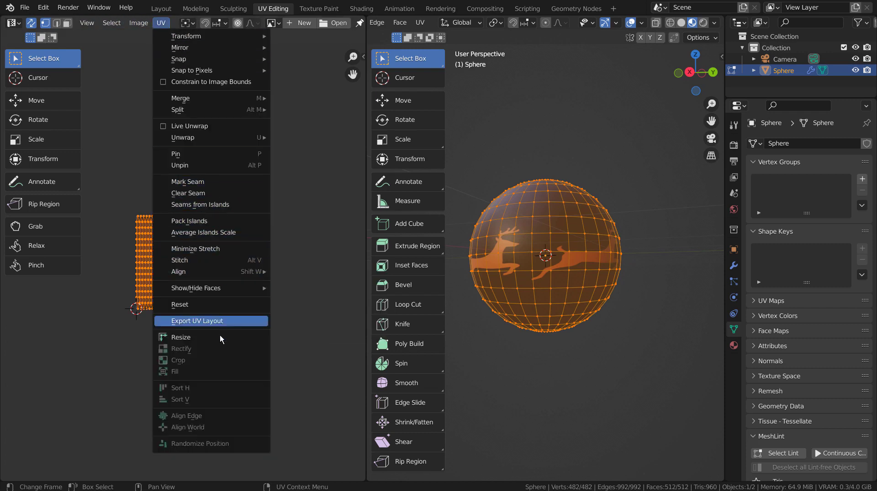
{"action": "left_click", "coordinate": [241, 322]}
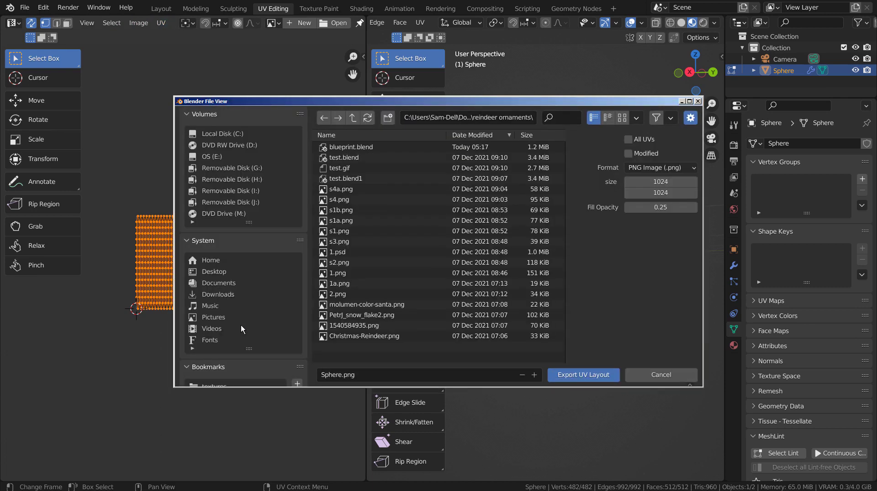
{"action": "left_click", "coordinate": [404, 378]}
{"action": "type", "text": "z1"}
{"action": "key", "text": "Return"}
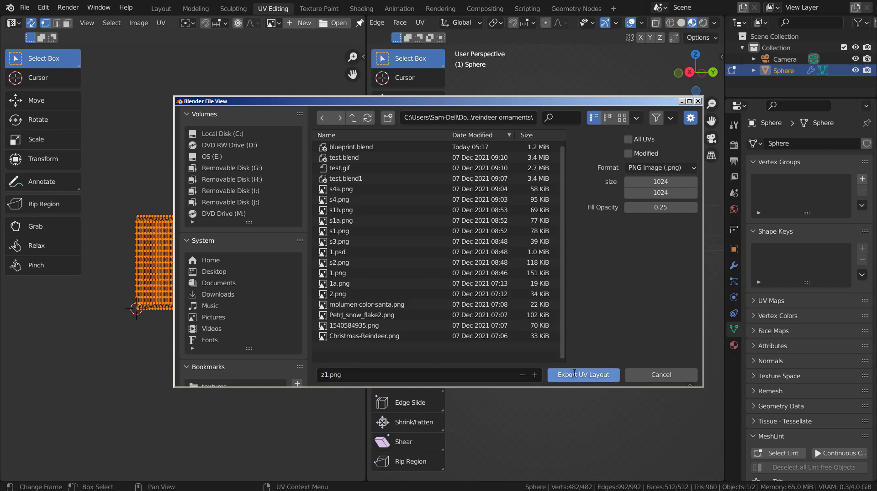
{"action": "left_click", "coordinate": [574, 375]}
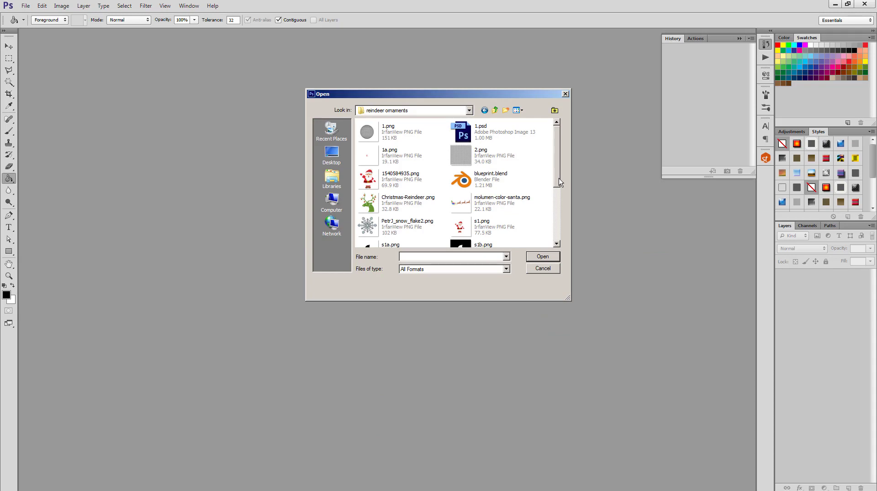
- Open both z1.png and molumen-color-santa.png from the reindeer ornaments folder
{"action": "left_click_drag", "start_coordinate": [556, 182], "coordinate": [563, 236]}
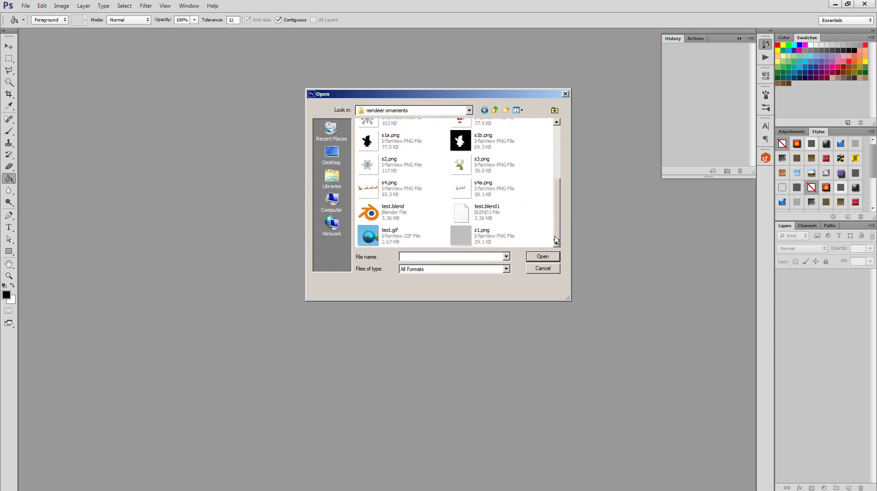
{"action": "left_click", "coordinate": [488, 237]}
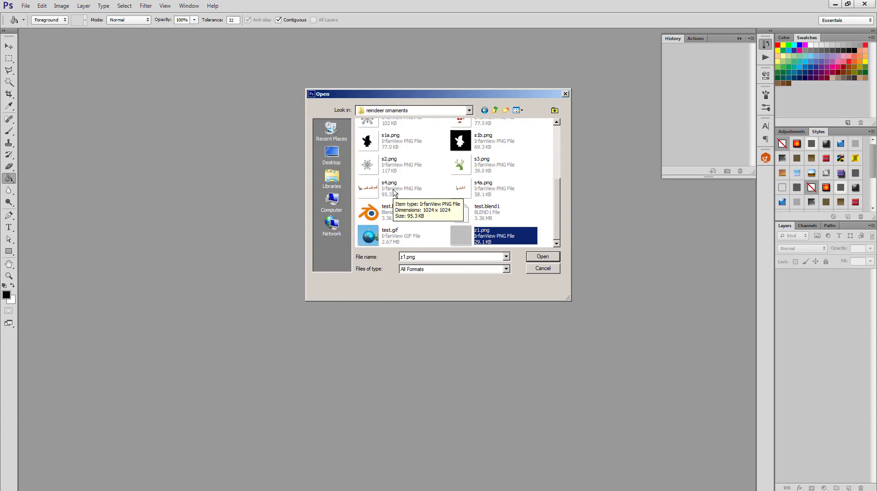
{"action": "scroll", "coordinate": [394, 192], "scroll_direction": "up", "scroll_amount": 5}
{"action": "left_click", "coordinate": [477, 205], "text": "ctrl"}
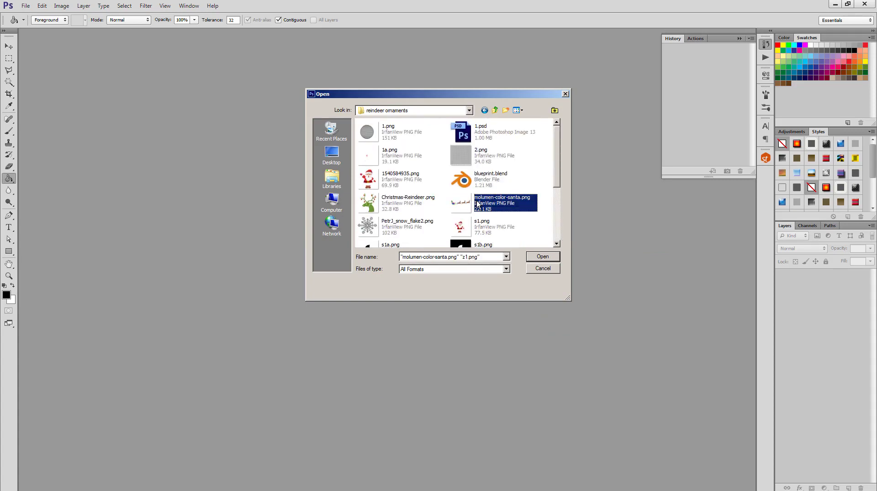
{"action": "left_click", "coordinate": [542, 256]}
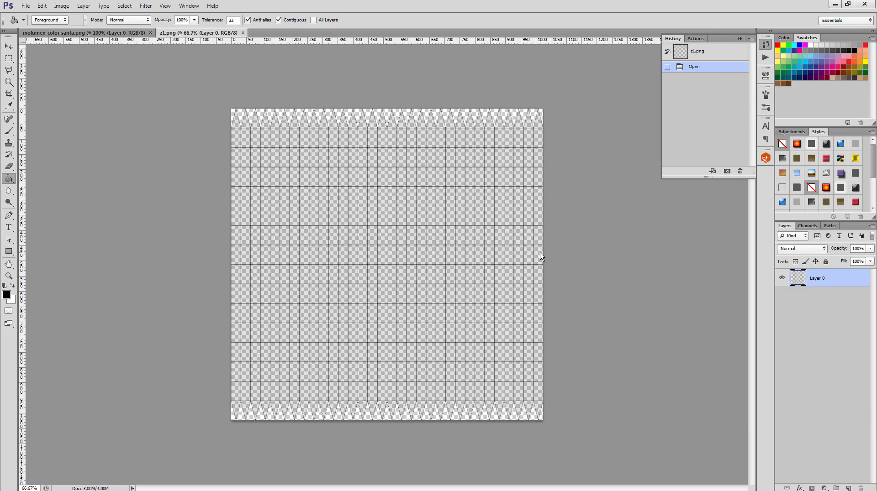
- Copy the entire molumen-color-santa.png canvas and paste it into z1.png as a new layer above the UV layout
{"action": "left_click", "coordinate": [114, 33]}
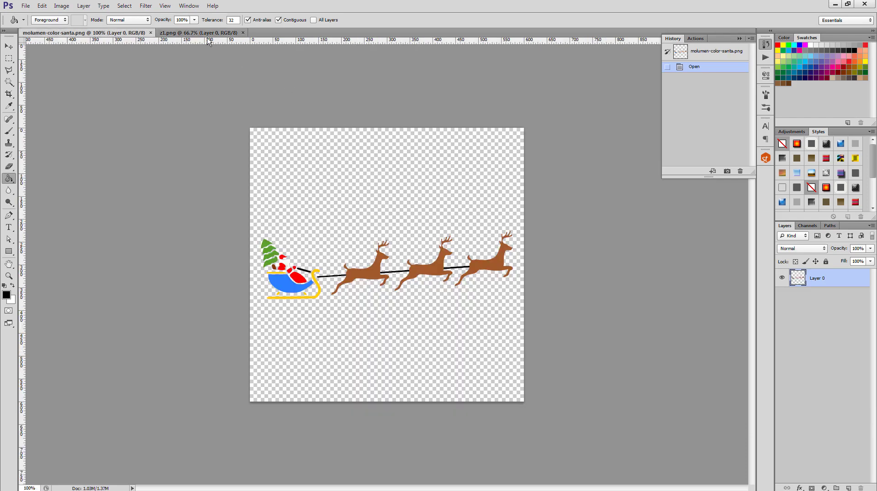
{"action": "key", "text": "ctrl+a"}
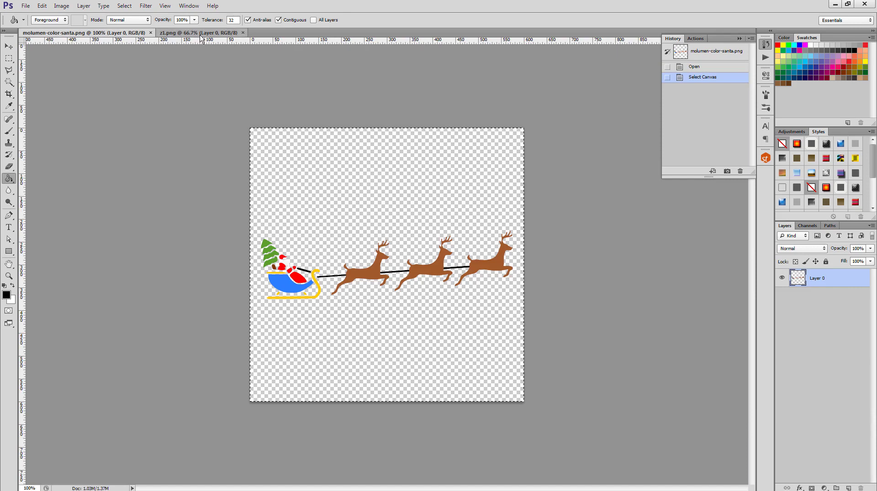
{"action": "key", "text": "ctrl+c"}
{"action": "left_click", "coordinate": [200, 34]}
{"action": "key", "text": "ctrl+v"}
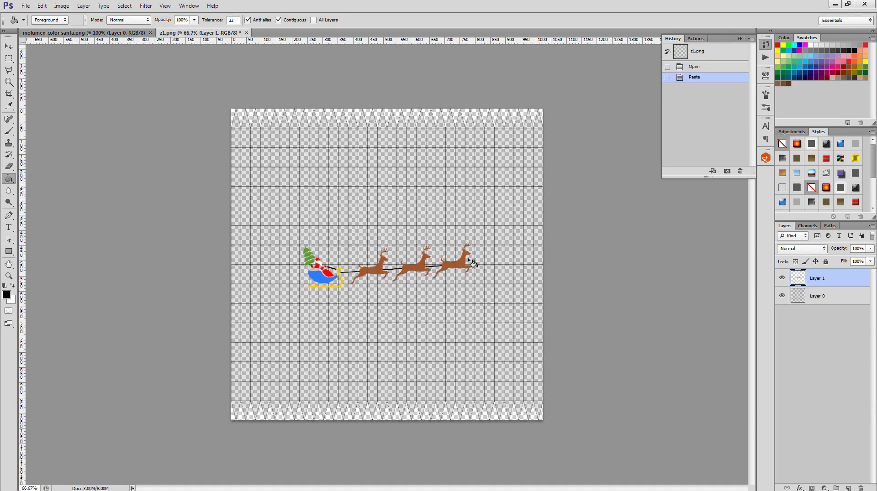
- Move the pasted Santa sleigh horizontally to the UV layout's right edge and hide the UV layout on Layer 0
{"action": "key", "text": "v"}
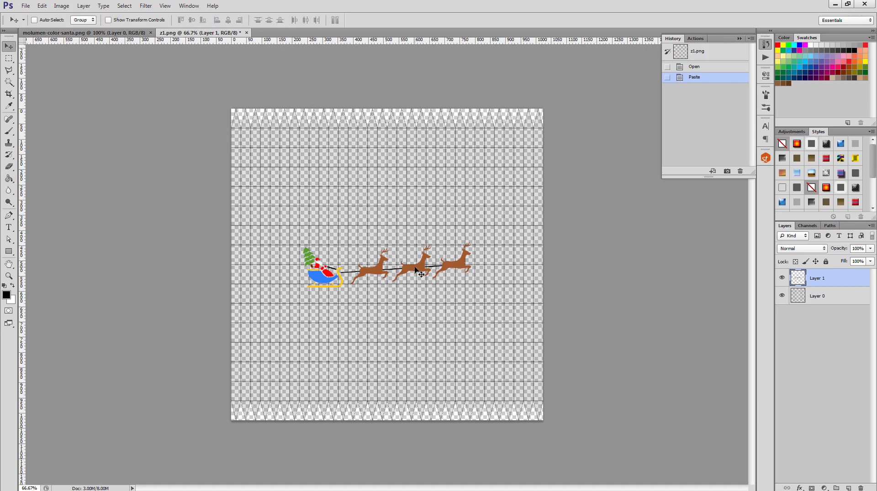
{"action": "left_click_drag", "start_coordinate": [415, 270], "coordinate": [483, 269]}
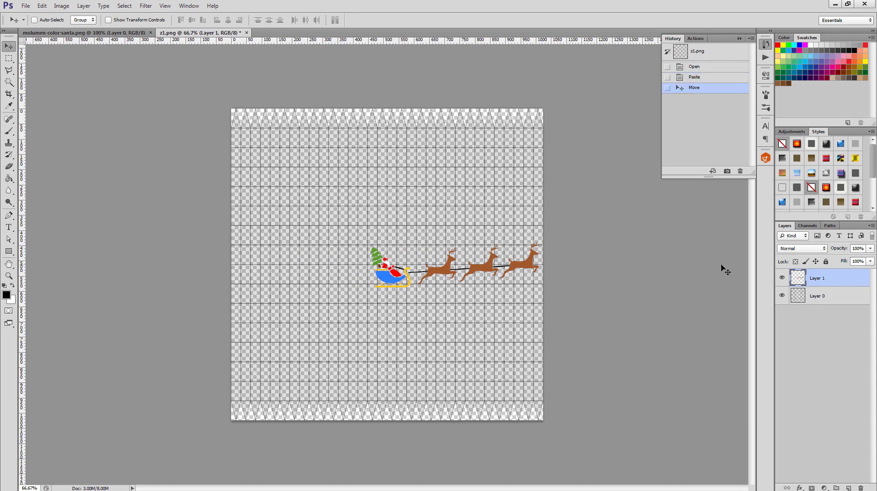
{"action": "left_click", "coordinate": [784, 297]}
{"action": "left_click", "coordinate": [784, 297]}
{"action": "left_click", "coordinate": [784, 297]}
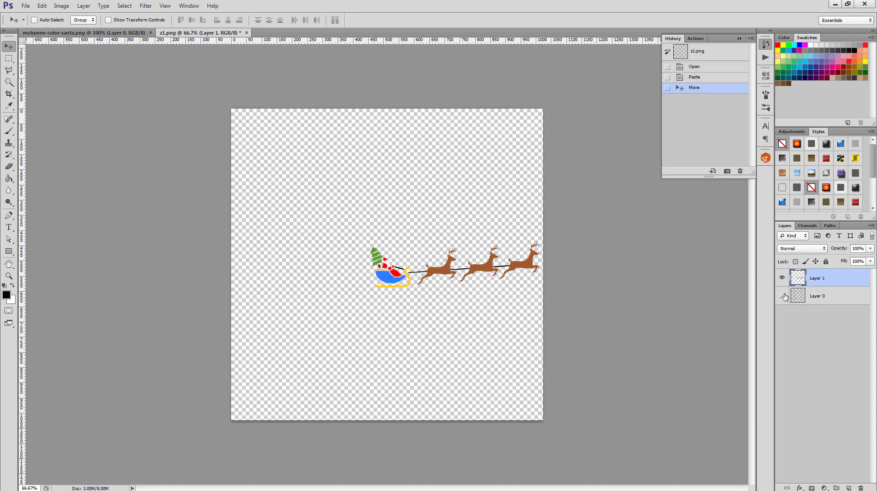
- Save the Santa artwork without the UV layout as the PNG file z1a.png in the reindeer ornaments folder
{"action": "key", "text": "ctrl+shift+s"}
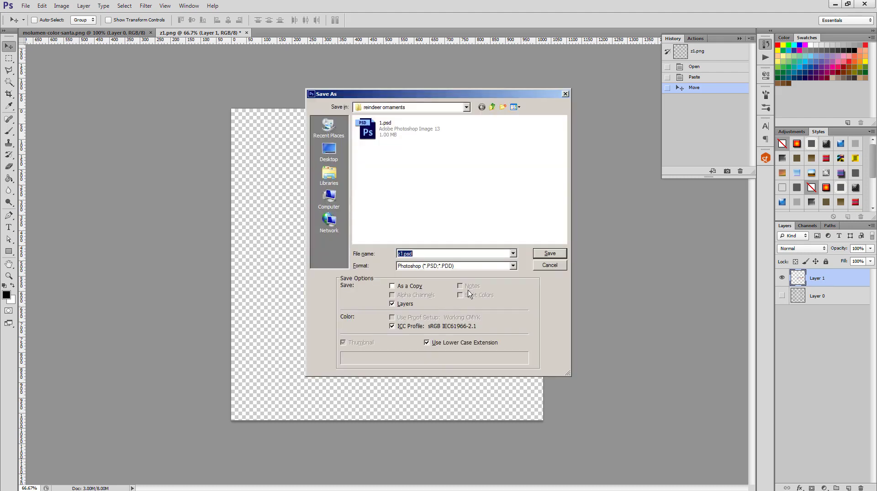
{"action": "left_click", "coordinate": [499, 266]}
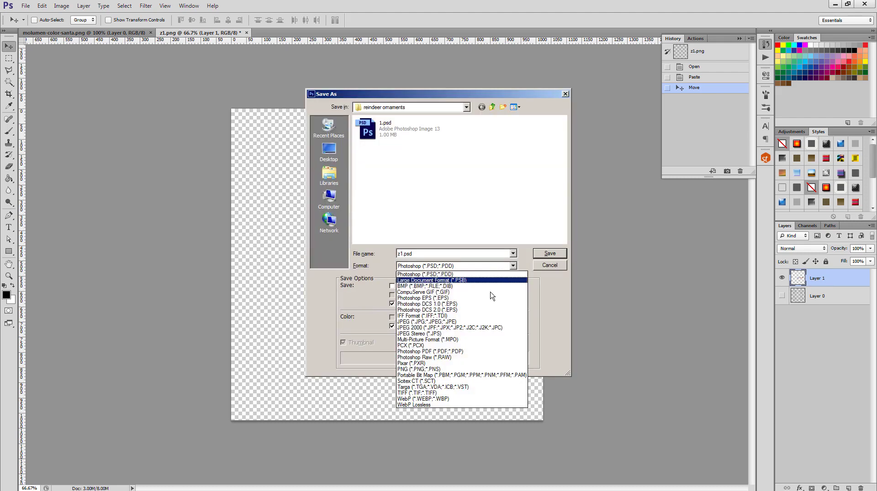
{"action": "left_click", "coordinate": [472, 365]}
{"action": "left_click", "coordinate": [547, 253]}
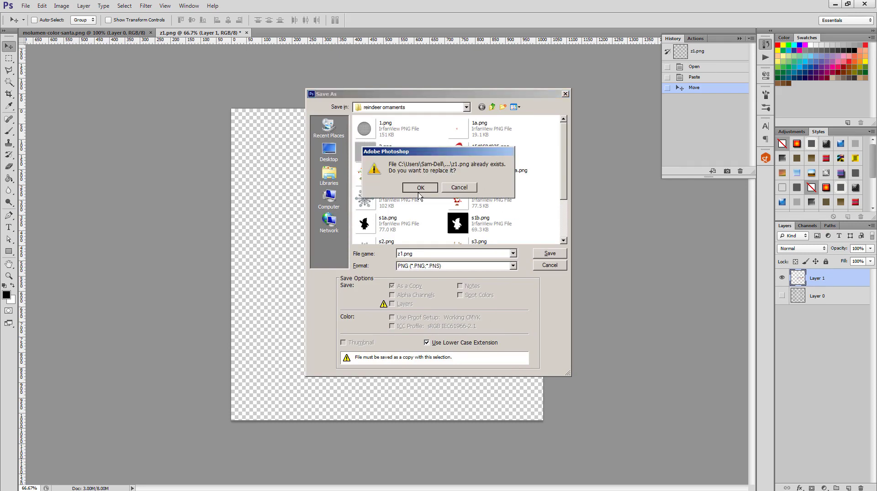
{"action": "left_click", "coordinate": [459, 190]}
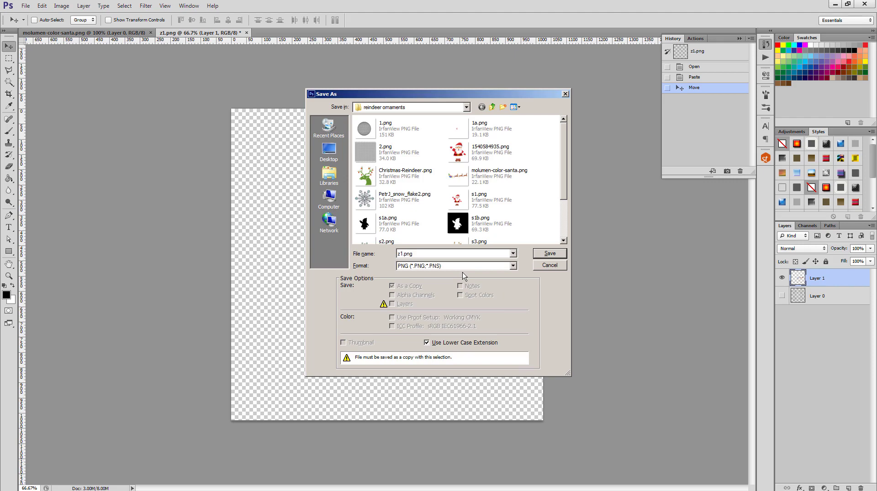
{"action": "left_click", "coordinate": [547, 254]}
{"action": "key", "text": "Return"}
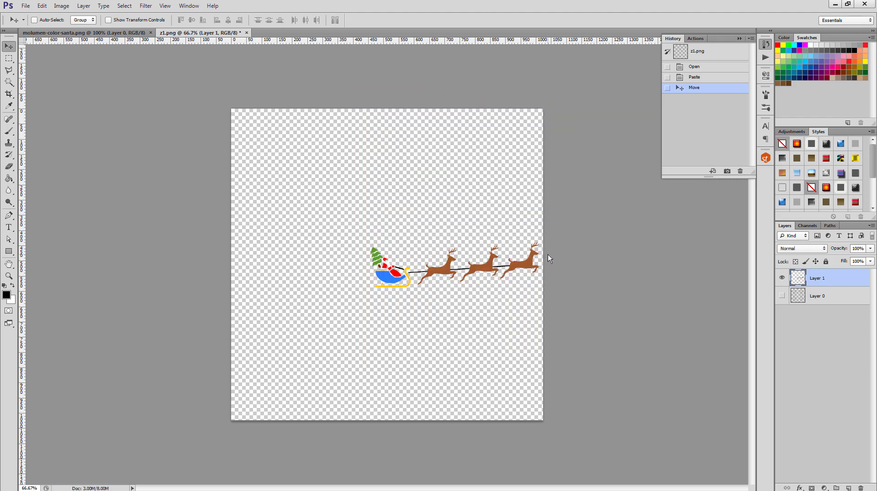
- Switch to Blender and replace the sphere's image texture with z1a.png, then check it around the sphere
{"action": "key", "text": "alt+Tab"}
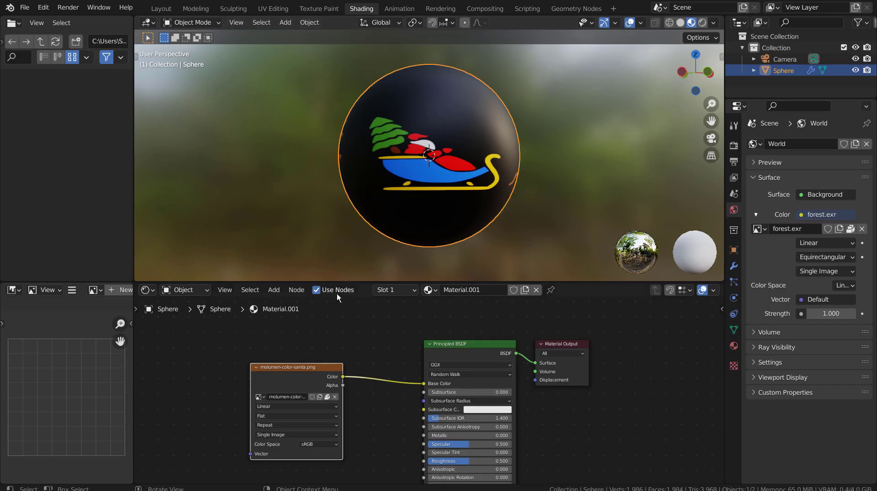
{"action": "left_click", "coordinate": [335, 398]}
{"action": "left_click", "coordinate": [319, 397]}
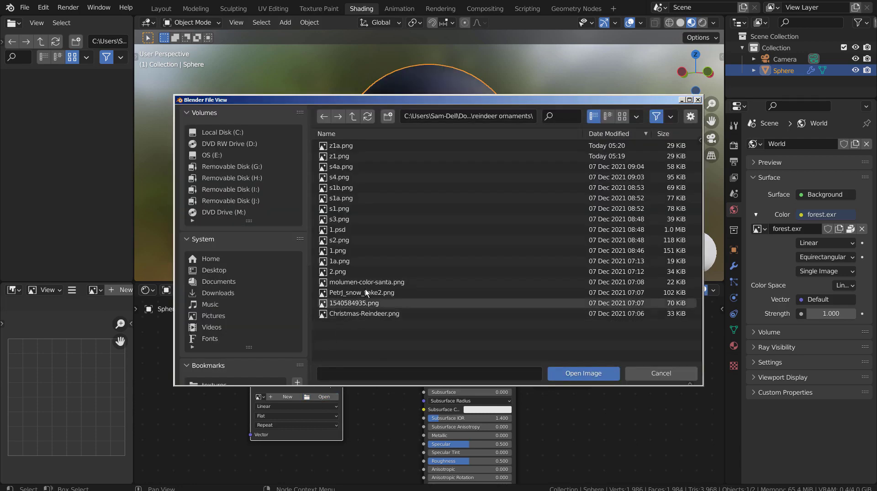
{"action": "double_click", "coordinate": [352, 145]}
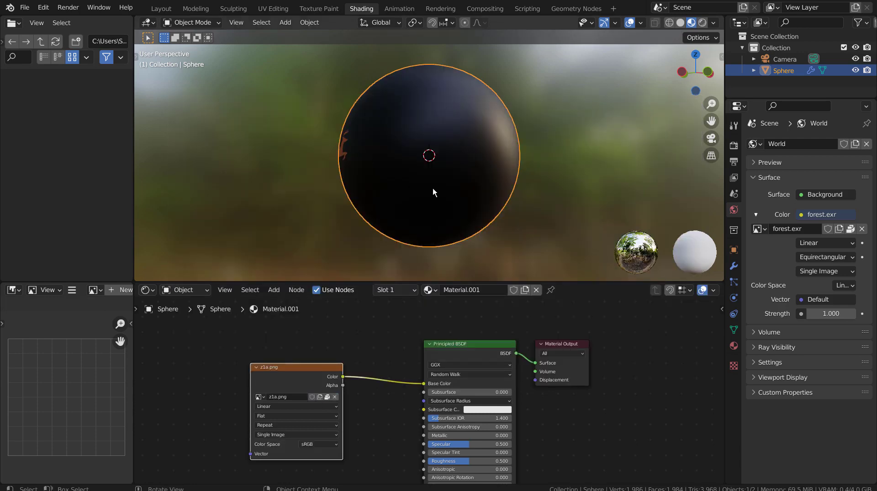
{"action": "middle_click_drag", "start_coordinate": [432, 192], "coordinate": [479, 190]}
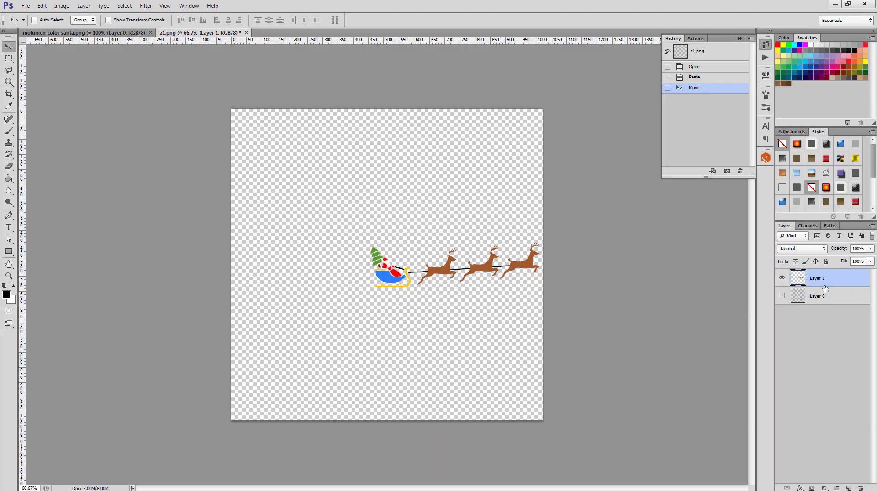
- Switch to Photoshop, duplicate the Santa layer, and move the copy up to the canvas's left edge
{"action": "right_click", "coordinate": [827, 276]}
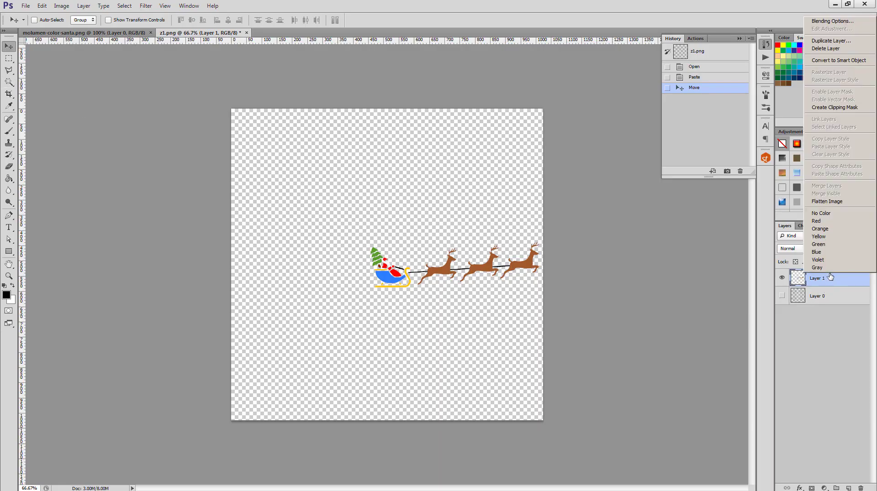
{"action": "left_click", "coordinate": [845, 42]}
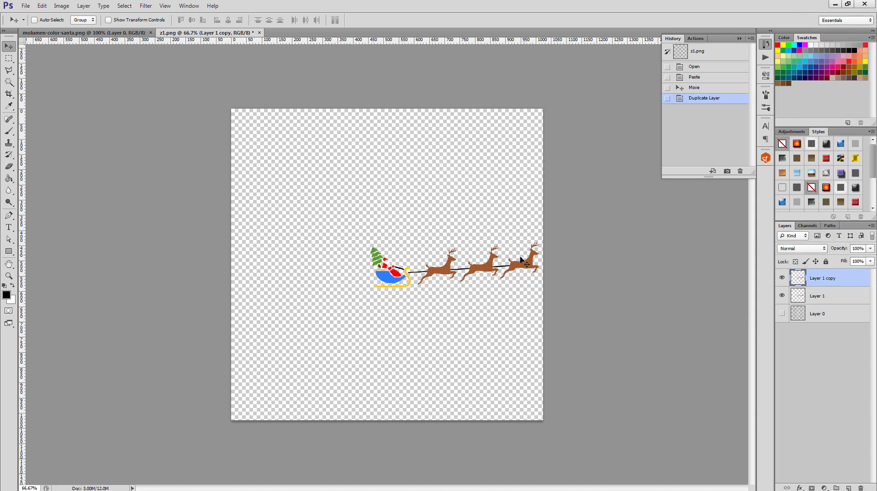
{"action": "left_click_drag", "start_coordinate": [501, 269], "coordinate": [364, 227]}
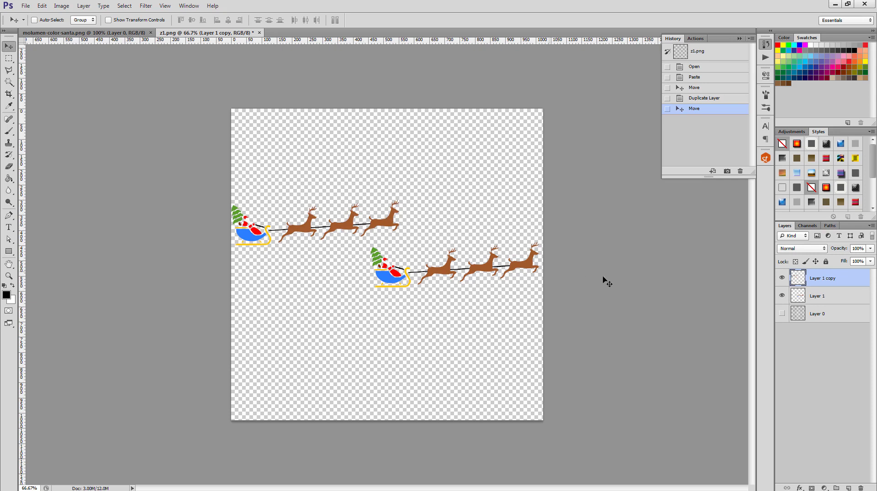
- Select both Santa layers and move them together slightly down and a few pixels to the right
{"action": "left_click", "coordinate": [818, 297], "text": "shift"}
{"action": "left_click_drag", "start_coordinate": [455, 272], "coordinate": [456, 294]}
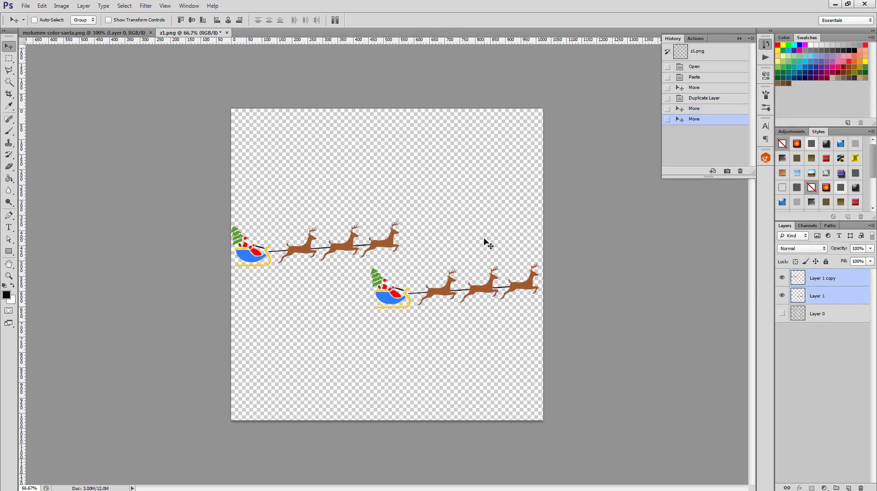
{"action": "key", "text": "Right"}
{"action": "key", "text": "Right"}
{"action": "key", "text": "Right"}
{"action": "key", "text": "Right"}
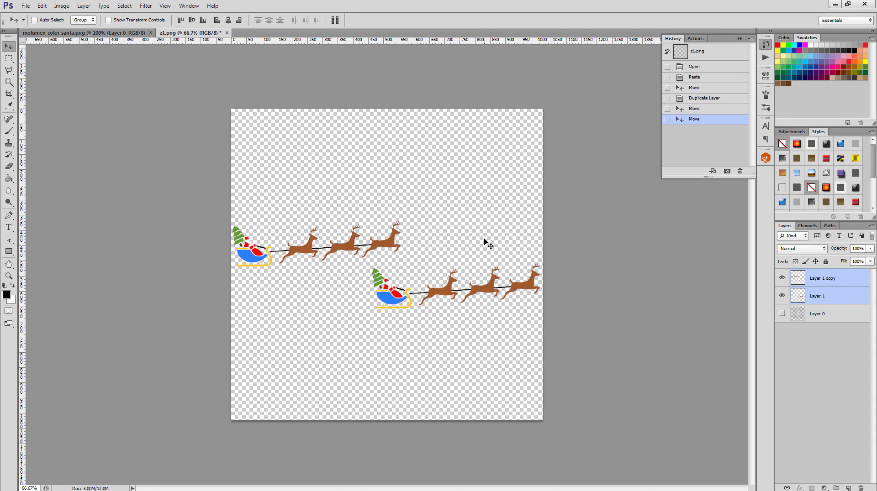
- Save the artwork with two Santa sleighs as the PNG file z1b.png in the reindeer ornaments folder
{"action": "key", "text": "ctrl+shift+s"}
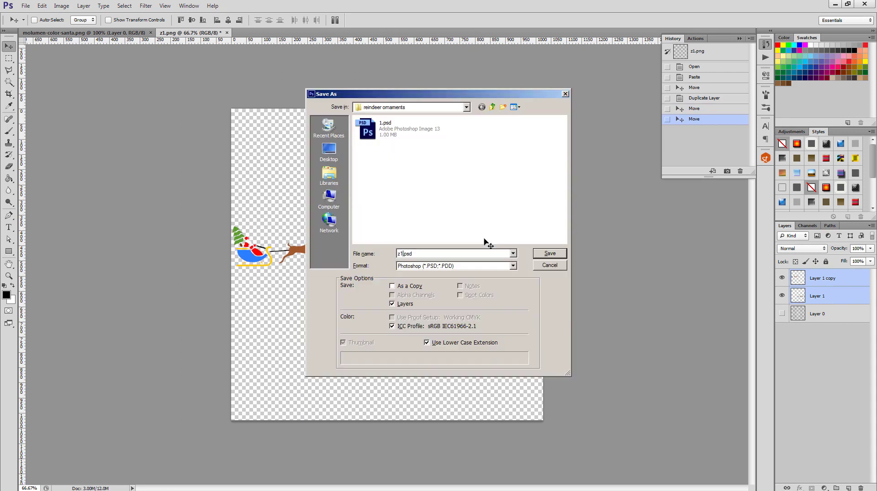
{"action": "left_click", "coordinate": [464, 267]}
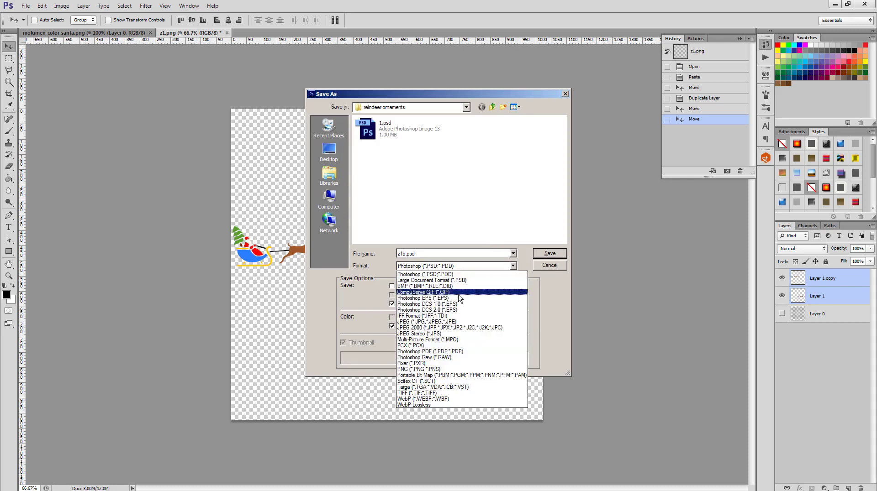
{"action": "left_click", "coordinate": [458, 370]}
{"action": "key", "text": "Return"}
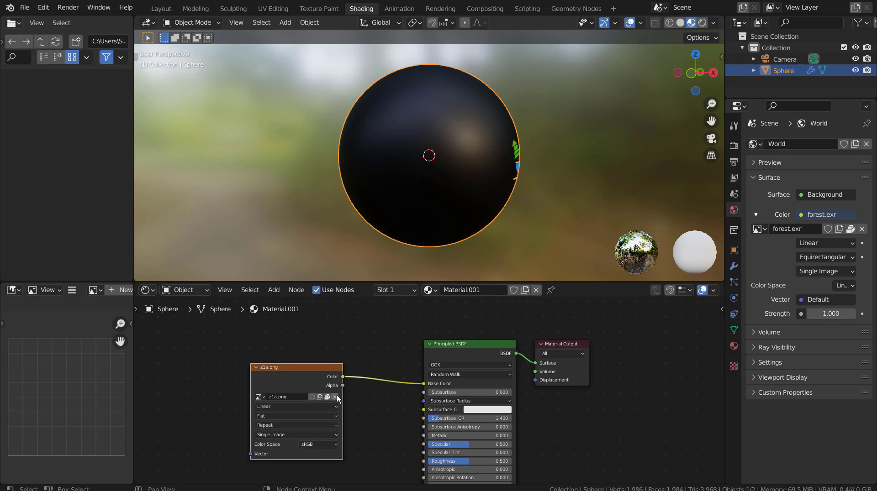
- Switch to Blender and load z1b.png as the sphere's image texture, checking both sleighs around the sphere
{"action": "left_click", "coordinate": [335, 397]}
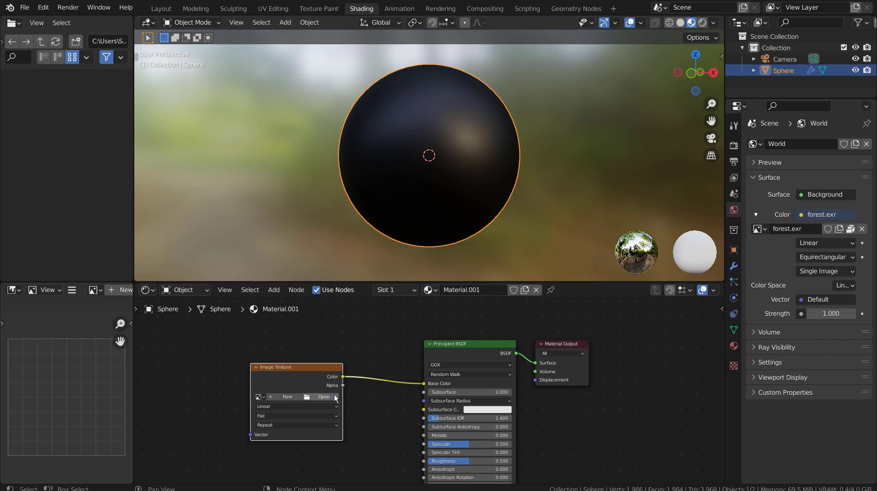
{"action": "left_click", "coordinate": [328, 400]}
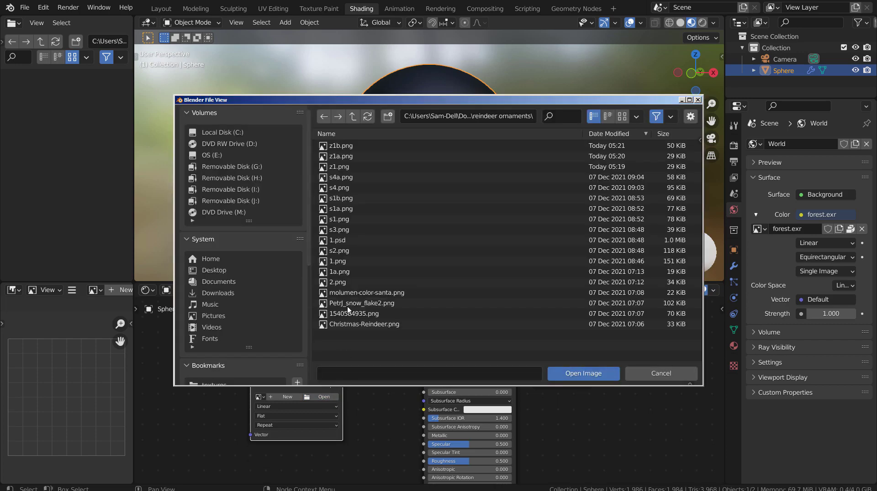
{"action": "double_click", "coordinate": [360, 146]}
{"action": "middle_click_drag", "start_coordinate": [525, 188], "coordinate": [451, 188]}
- Examine how the z1b.png artwork lines up with the sphere's UV layout in the Texture Paint workspace
{"action": "key", "text": "Tab"}
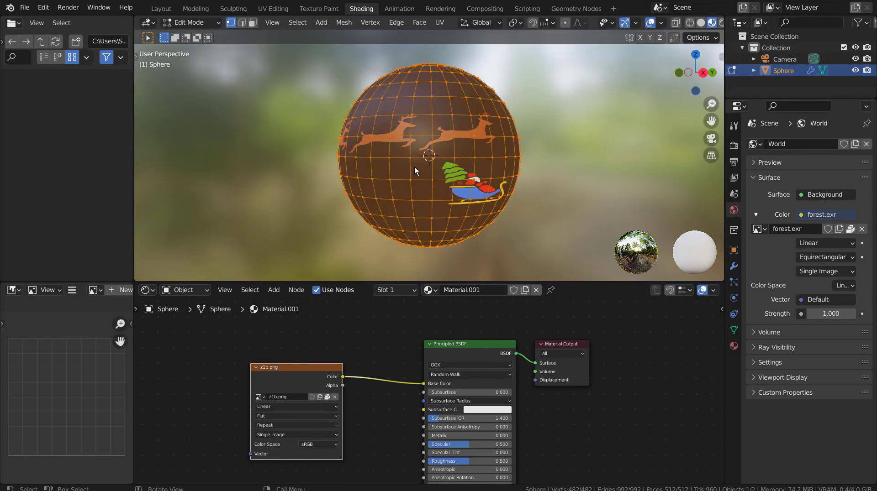
{"action": "left_click", "coordinate": [280, 11]}
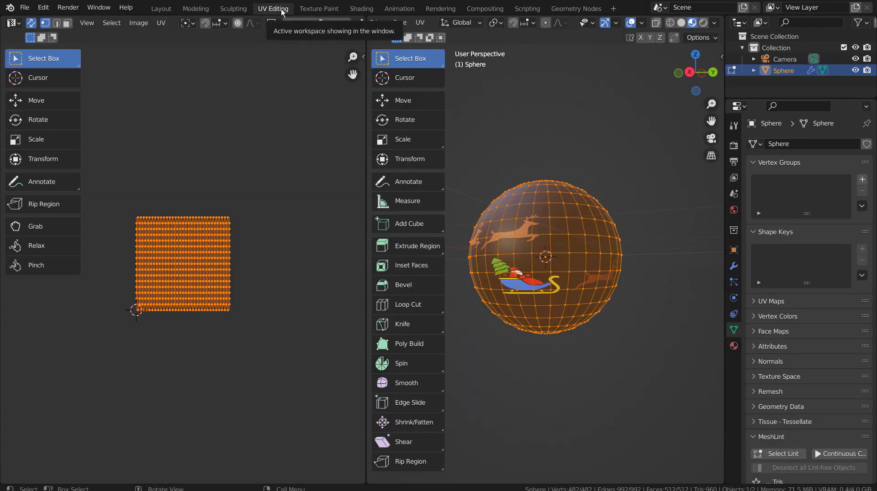
{"action": "left_click", "coordinate": [308, 10]}
{"action": "scroll", "coordinate": [242, 192], "scroll_direction": "down", "scroll_amount": 1}
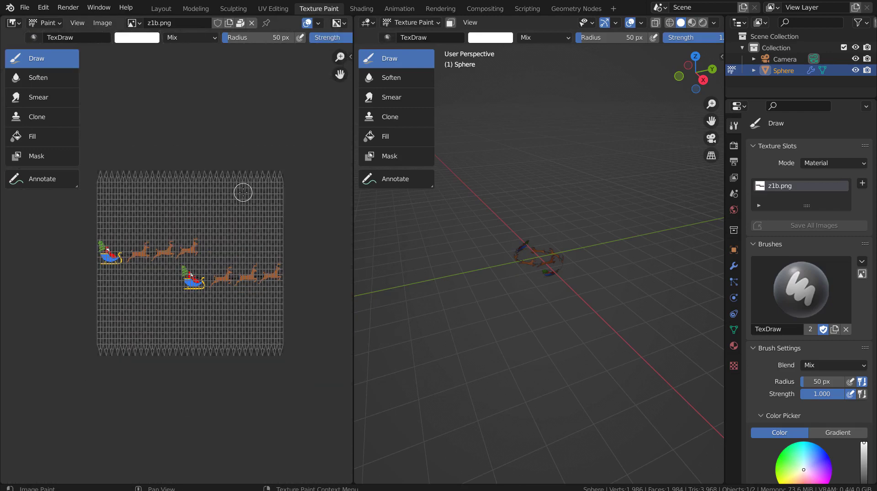
{"action": "scroll", "coordinate": [243, 192], "scroll_direction": "up", "scroll_amount": 2}
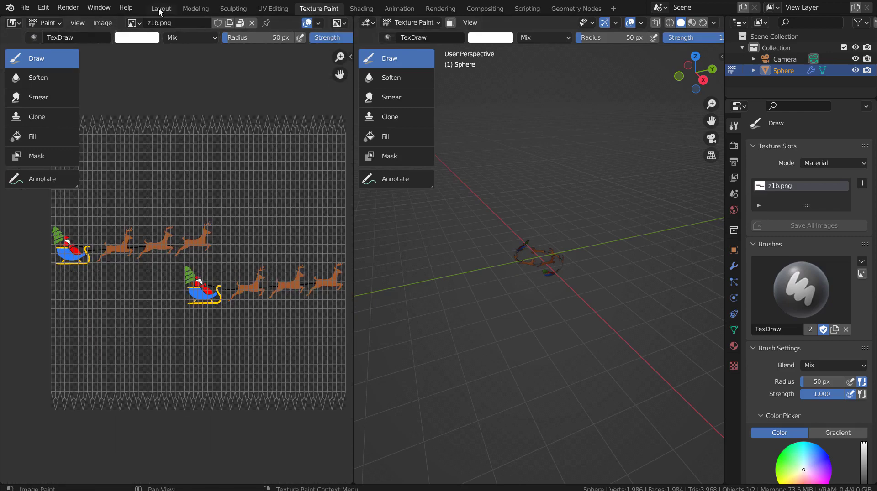
- In the UV Editing workspace, unwrap all the sphere's faces with Project from View from the front orthographic view
{"action": "left_click", "coordinate": [274, 9]}
{"action": "key", "text": "KP_1"}
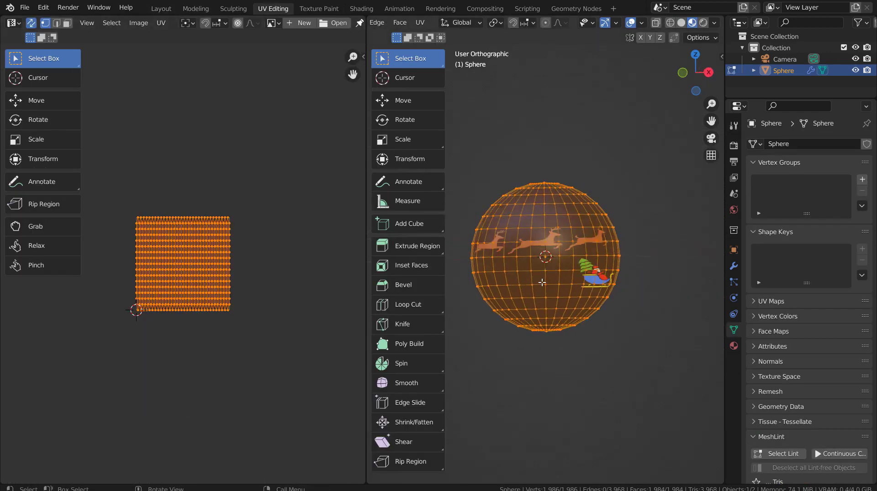
{"action": "key", "text": "3"}
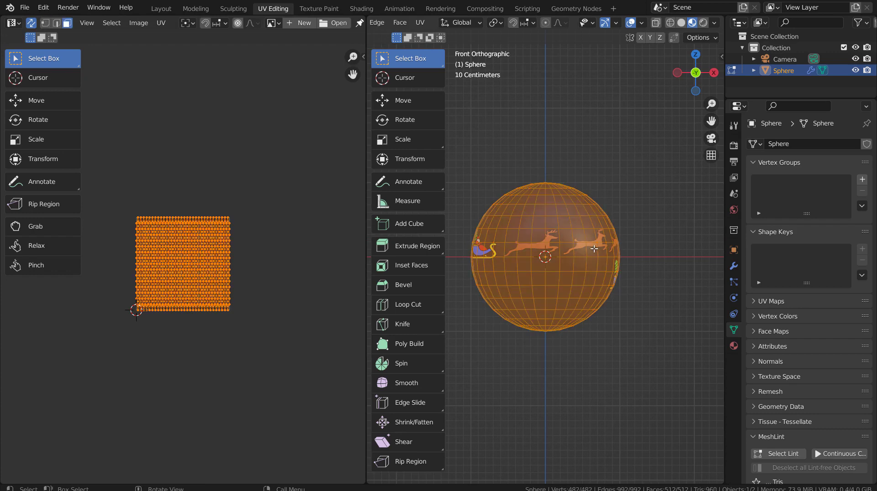
{"action": "right_click", "coordinate": [588, 220]}
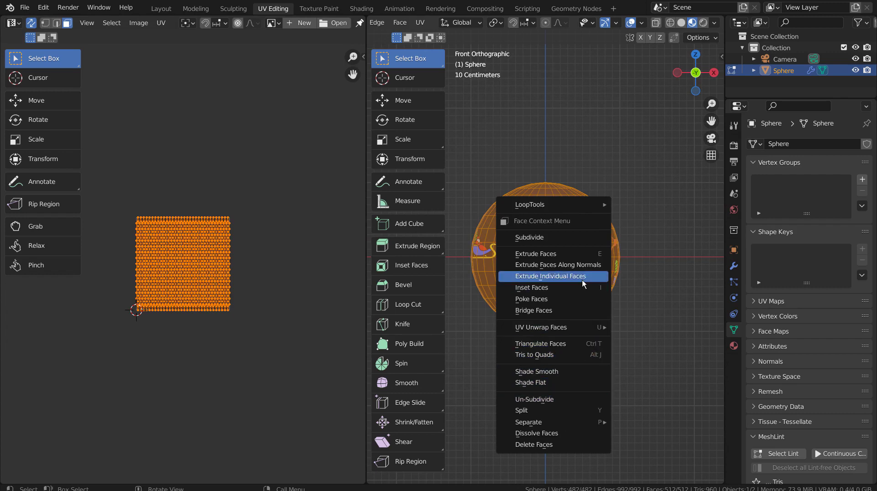
{"action": "key", "text": "u"}
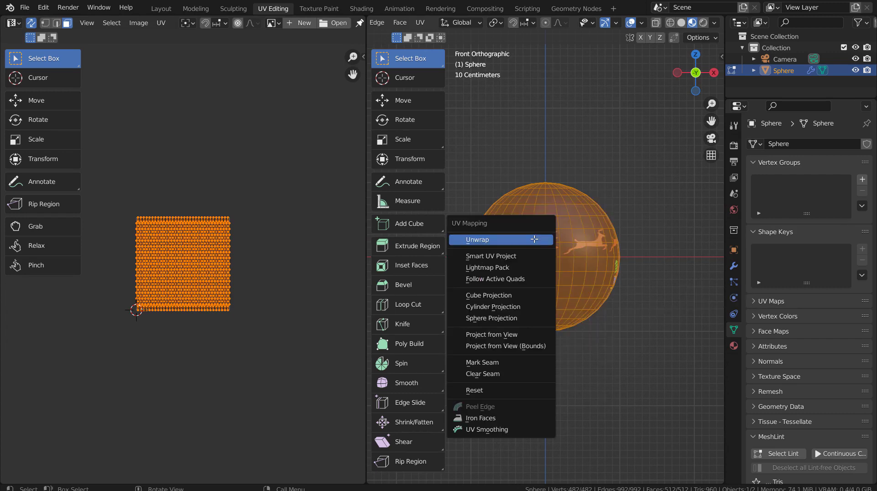
{"action": "left_click", "coordinate": [531, 331]}
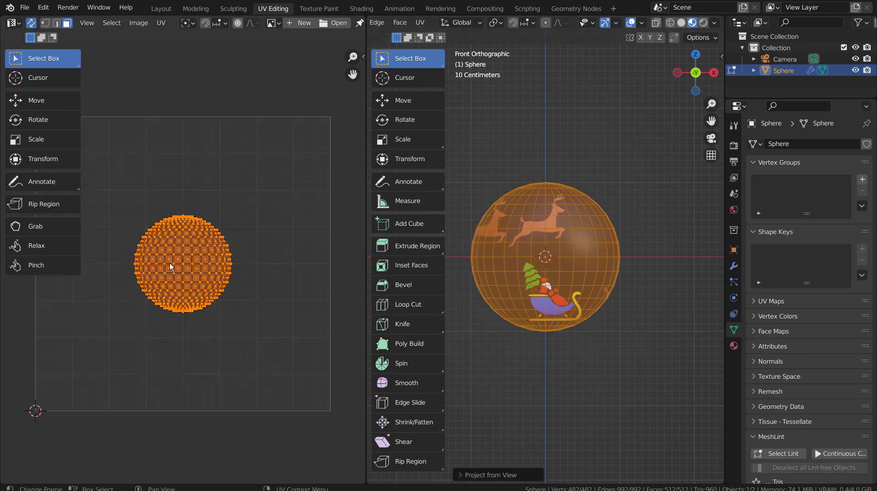
- Scale the projected UVs up by about 2.5 so the circle fills most of the image square
{"action": "scroll", "coordinate": [170, 266], "scroll_direction": "up", "scroll_amount": 4}
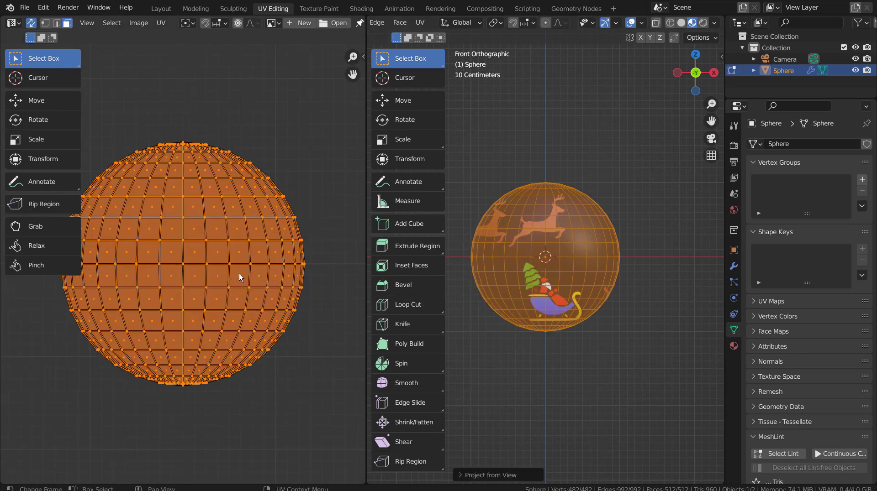
{"action": "scroll", "coordinate": [213, 224], "scroll_direction": "down", "scroll_amount": 5}
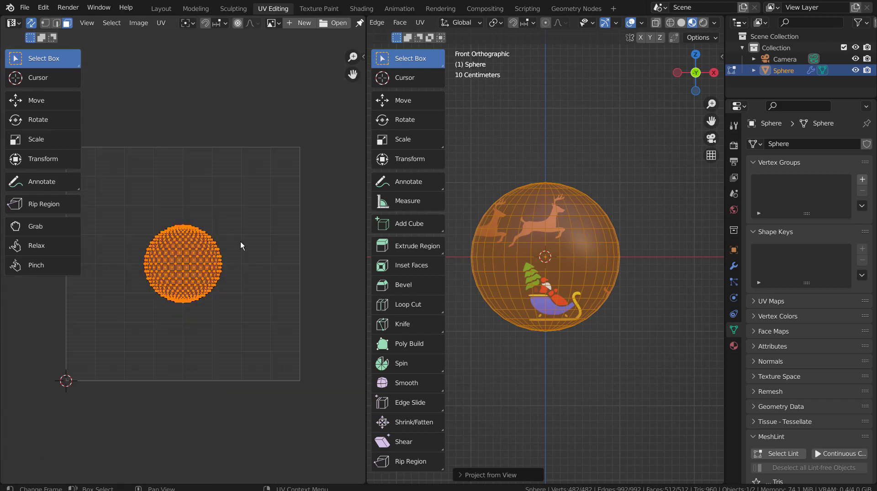
{"action": "key", "text": "s"}
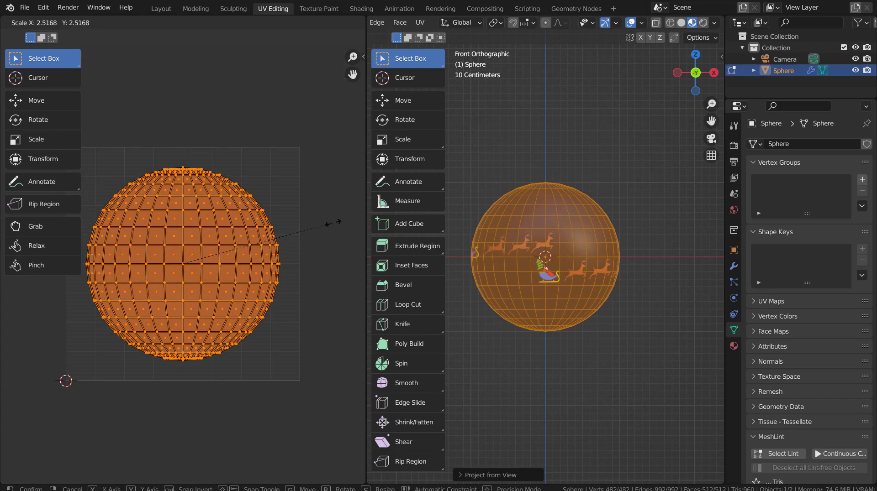
{"action": "left_click", "coordinate": [333, 223]}
{"action": "mouse_move", "coordinate": [611, 300]}
{"action": "middle_mouse_down"}
{"action": "mouse_move", "coordinate": [455, 279]}
{"action": "mouse_move", "coordinate": [615, 296]}
{"action": "middle_mouse_up"}
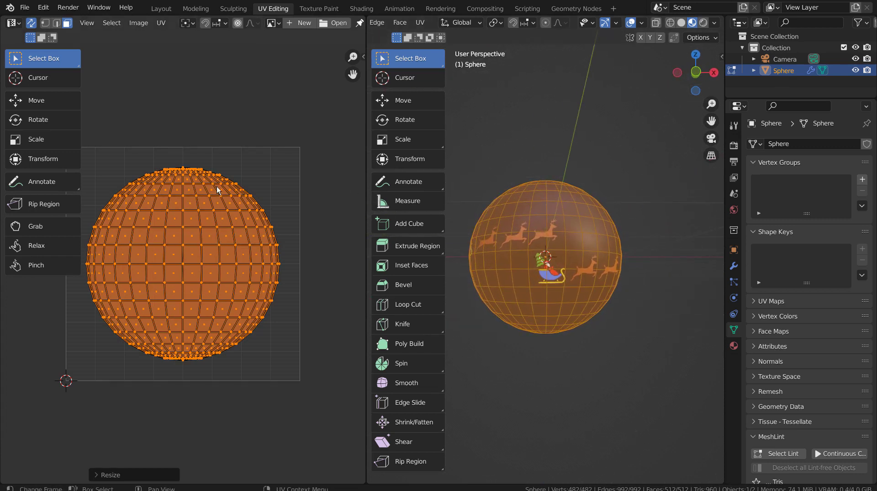
- Export the sphere's UV layout as the PNG image z2 in the reindeer ornaments folder
{"action": "left_click", "coordinate": [165, 24]}
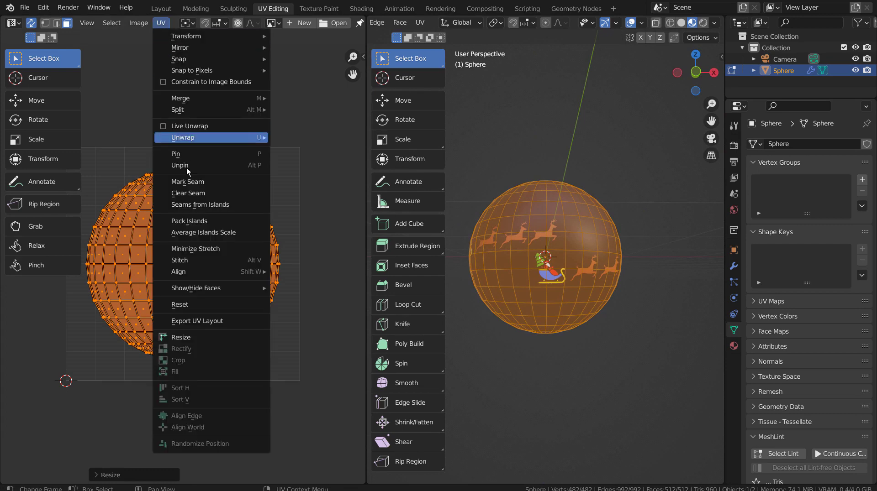
{"action": "left_click", "coordinate": [207, 319]}
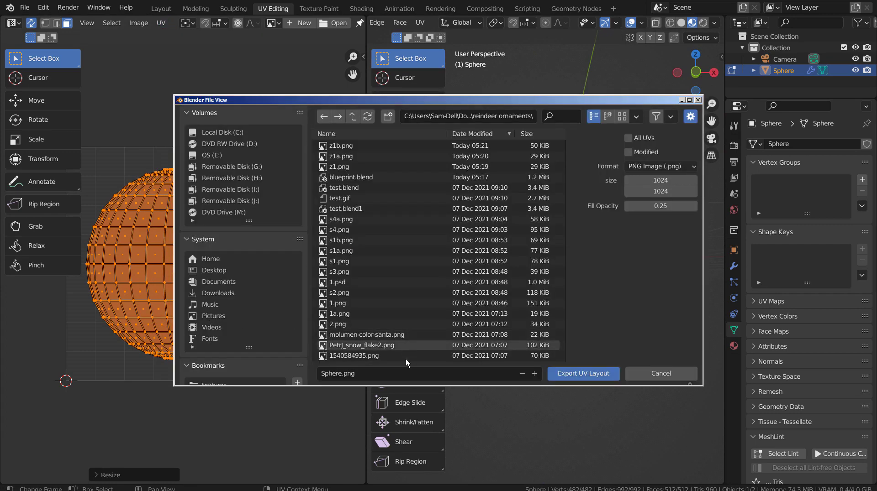
{"action": "left_click", "coordinate": [396, 373]}
{"action": "type", "text": "z"}
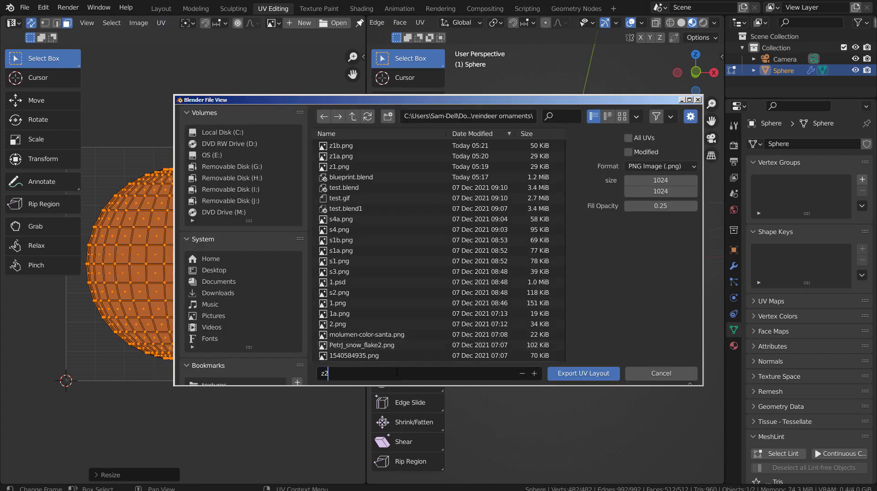
{"action": "type", "text": "2"}
{"action": "key", "text": "Return"}
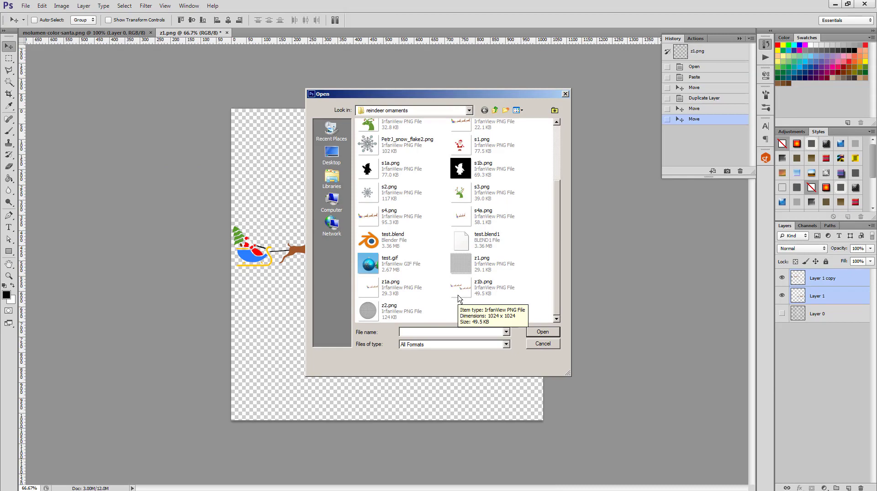
- Switch to Photoshop and open the z2.png layout and the waving Santa image 1540584935.png
{"action": "double_click", "coordinate": [413, 306]}
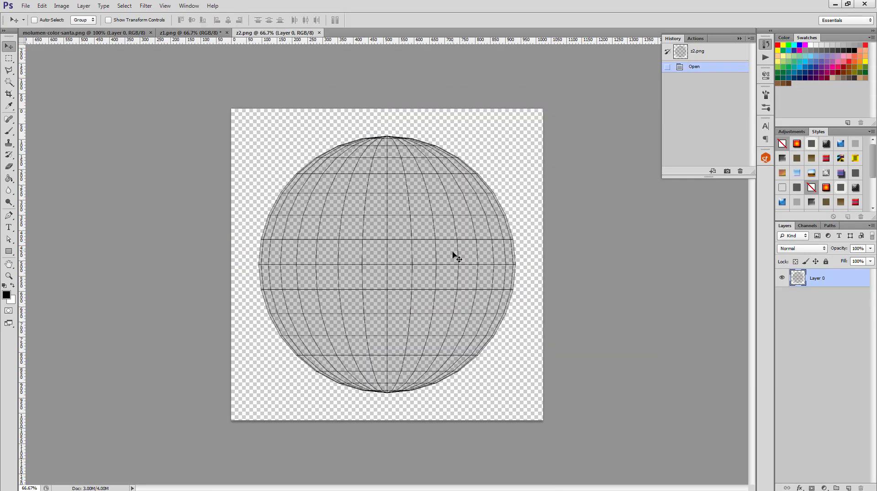
{"action": "left_click", "coordinate": [25, 6]}
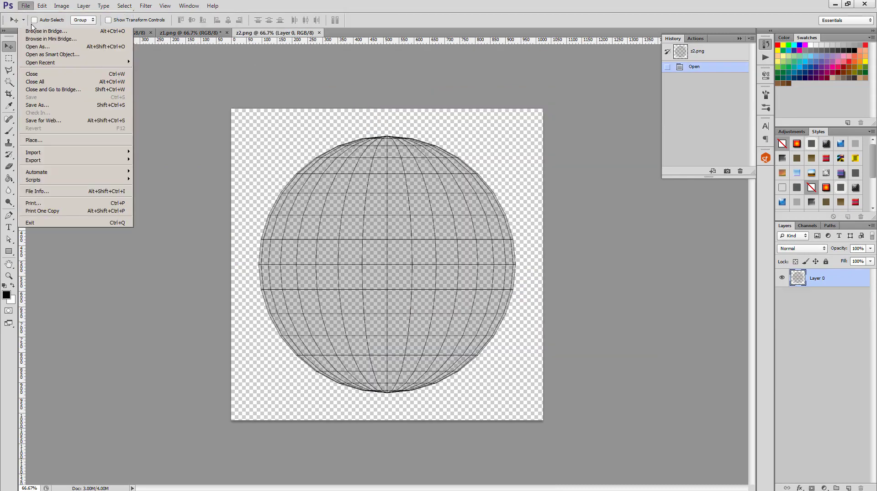
{"action": "left_click", "coordinate": [33, 23]}
{"action": "double_click", "coordinate": [377, 183]}
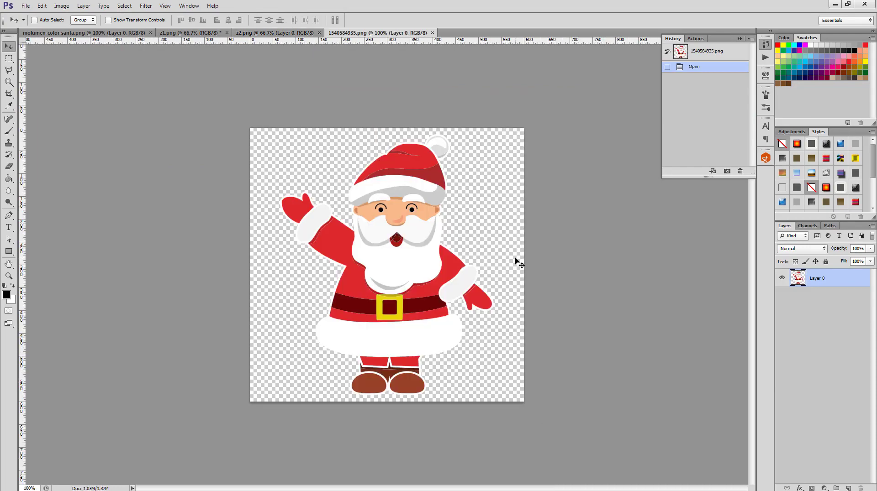
- Copy the waving Santa into z2.png over the UV layout and scale it down slightly around its centre
{"action": "key", "text": "ctrl+shift+Tab"}
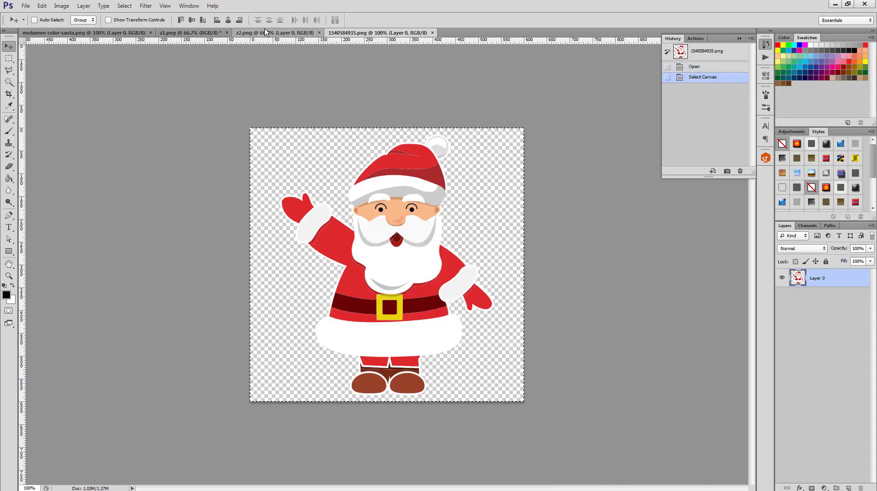
{"action": "key", "text": "ctrl+v"}
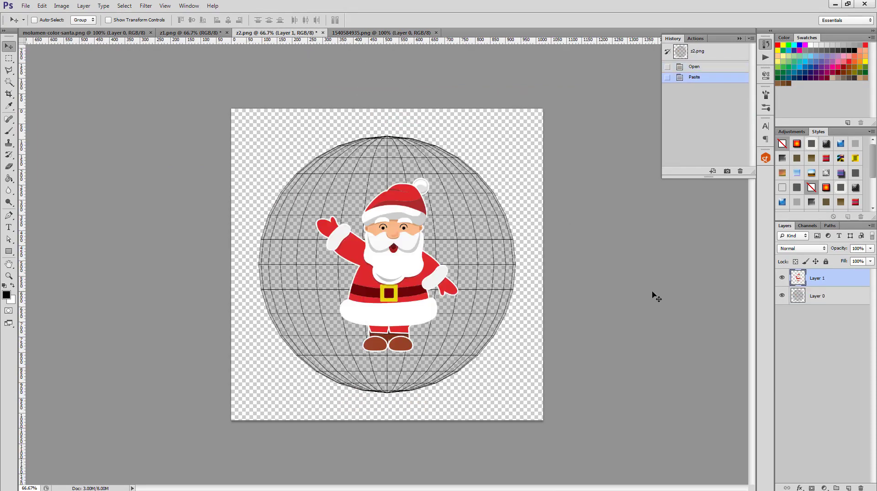
{"action": "key", "text": "ctrl+t"}
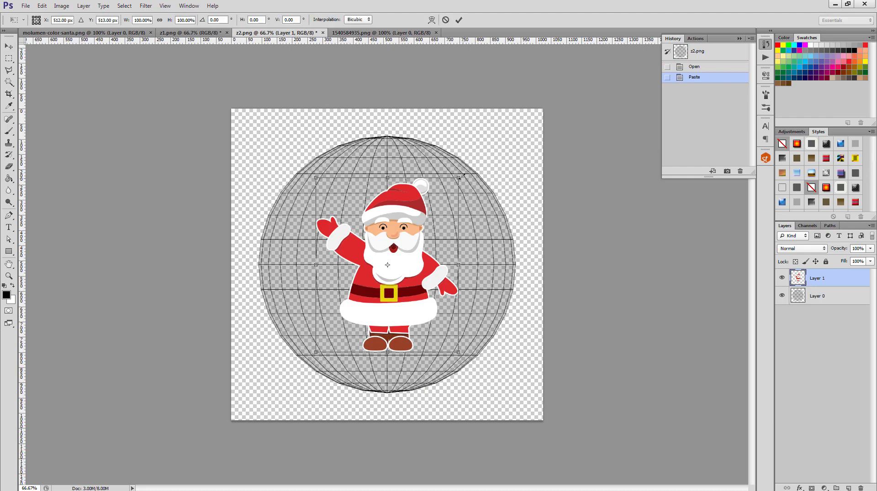
{"action": "left_click_drag", "start_coordinate": [460, 172], "coordinate": [473, 188], "text": "alt+shift"}
{"action": "key", "text": "Return"}
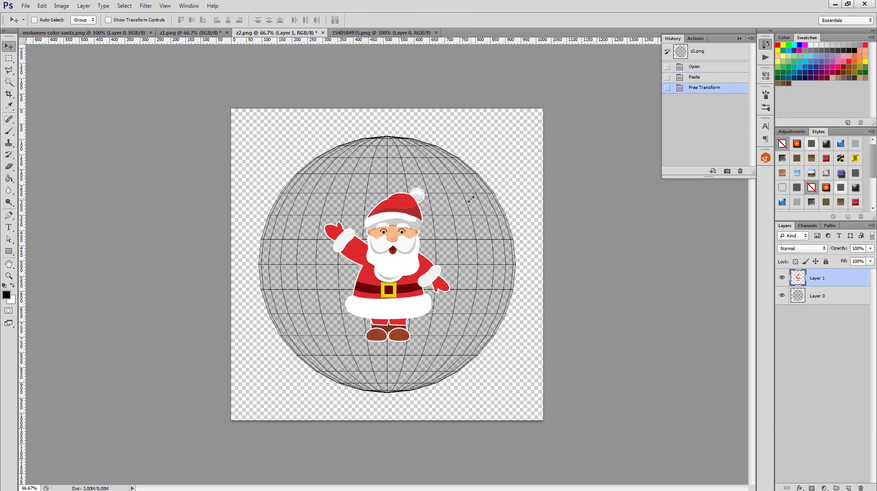
- Hide the UV layout layer and save the Santa artwork as the PNG file z2a in the reindeer ornaments folder
{"action": "left_click", "coordinate": [782, 296]}
{"action": "key", "text": "ctrl+shift+s"}
{"action": "type", "text": "z2a"}
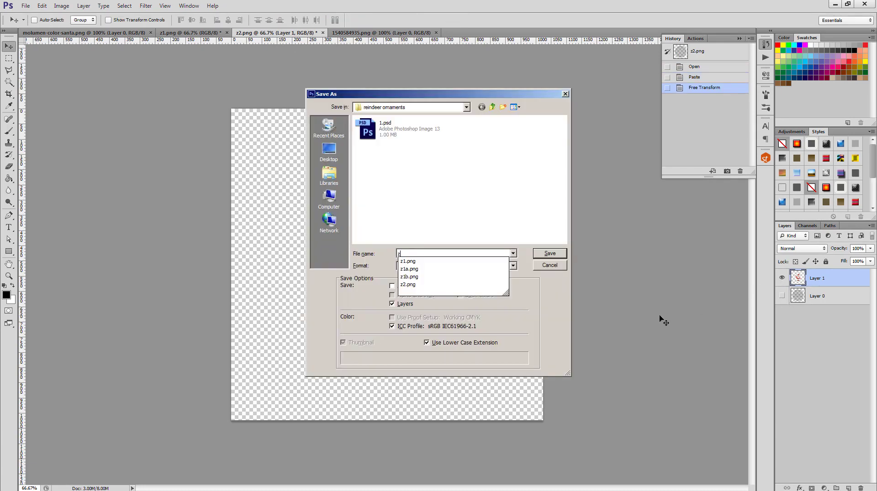
{"action": "key", "text": "Tab"}
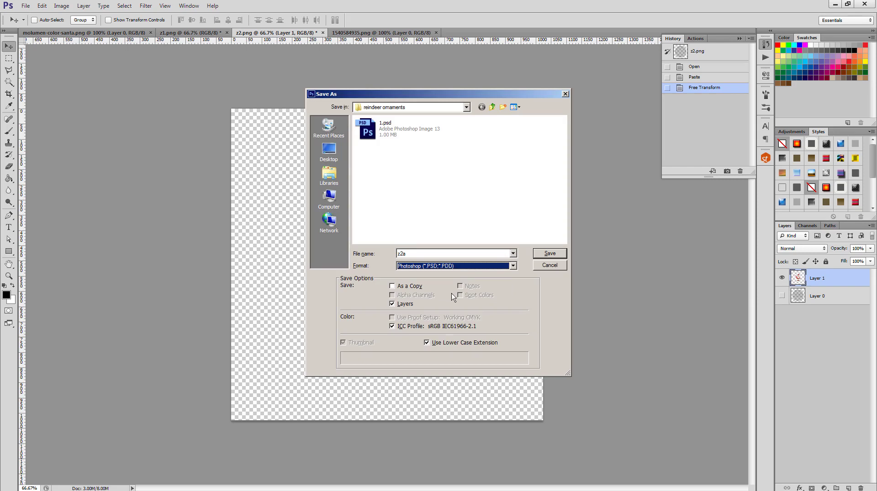
{"action": "left_click", "coordinate": [454, 267]}
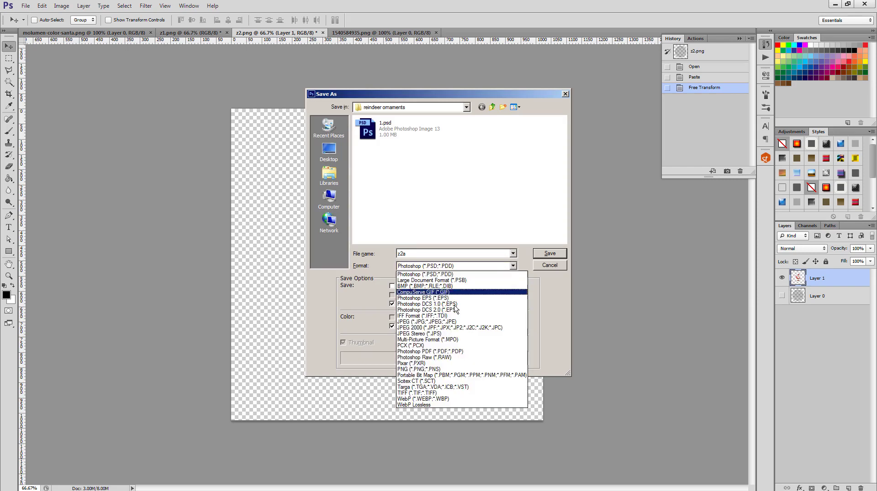
{"action": "left_click", "coordinate": [460, 369]}
{"action": "key", "text": "Return"}
{"action": "key", "text": "Return"}
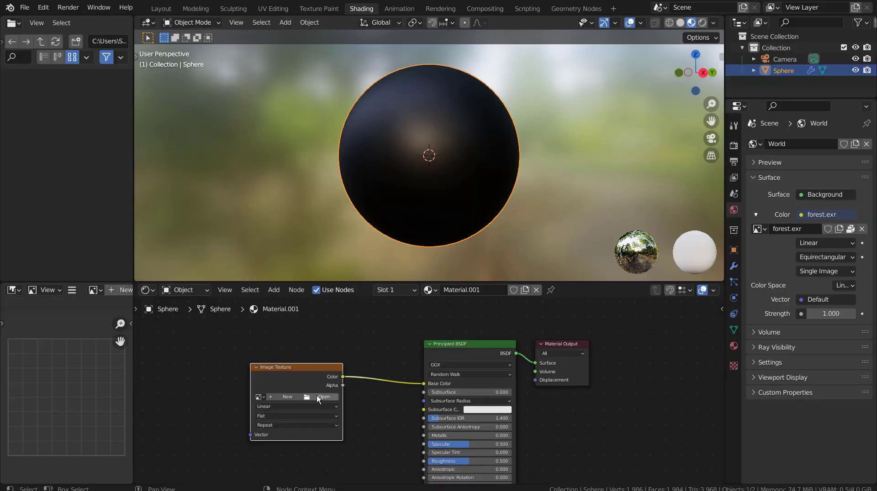
- Switch to Blender, load z2a.png into the sphere's Image Texture node and check the Santa around the sphere
{"action": "left_click", "coordinate": [316, 395]}
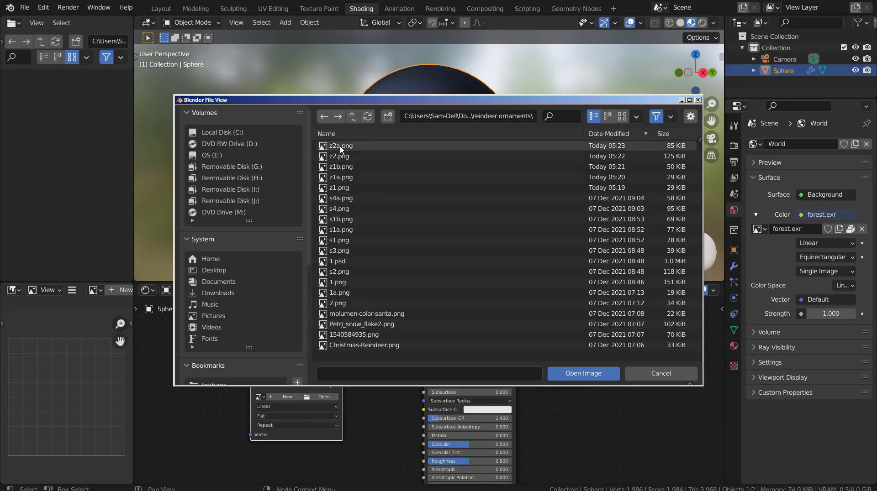
{"action": "double_click", "coordinate": [340, 146]}
{"action": "middle_click_drag", "start_coordinate": [393, 158], "coordinate": [501, 161]}
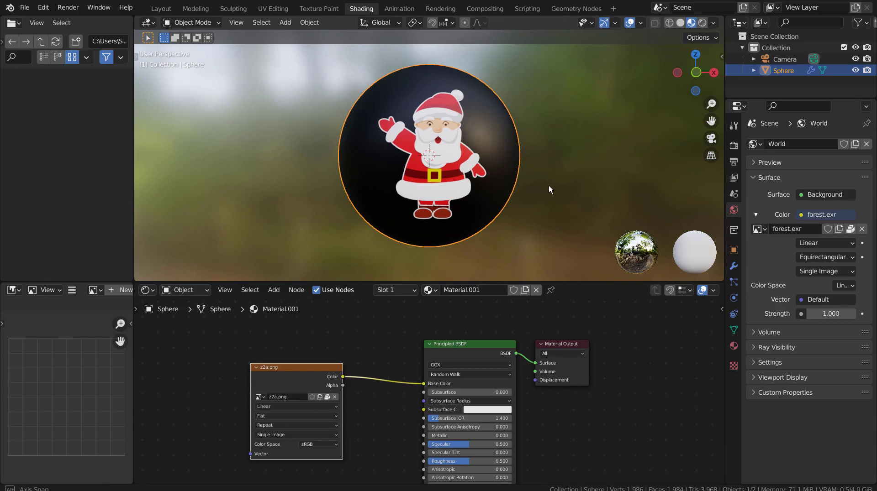
{"action": "mouse_move", "coordinate": [549, 185]}
{"action": "middle_mouse_down"}
{"action": "mouse_move", "coordinate": [286, 193]}
{"action": "mouse_move", "coordinate": [546, 182]}
{"action": "middle_mouse_up"}
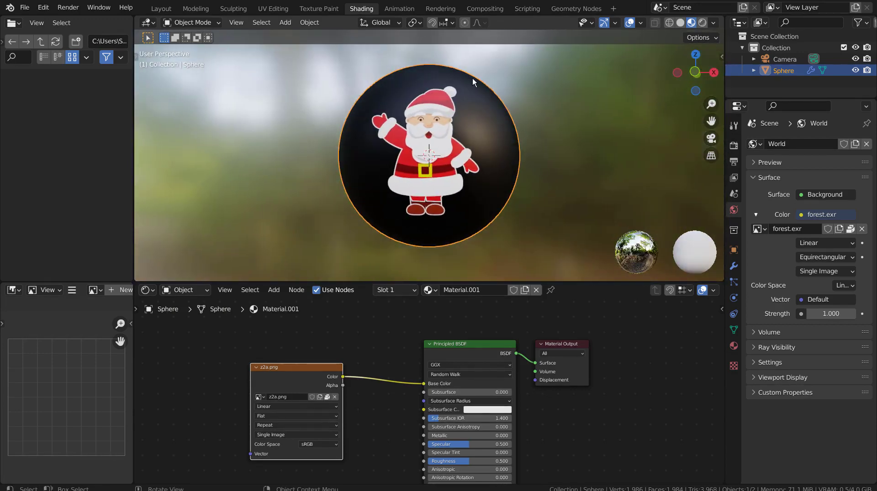
- In the UV Editing workspace, show the sphere in wireframe from the right orthographic view and deselect all its faces
{"action": "left_click", "coordinate": [273, 8]}
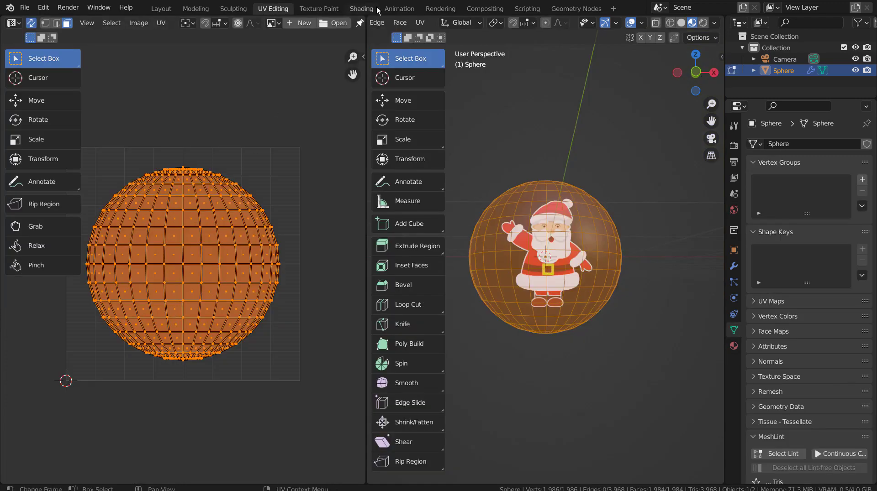
{"action": "key", "text": "KP_3"}
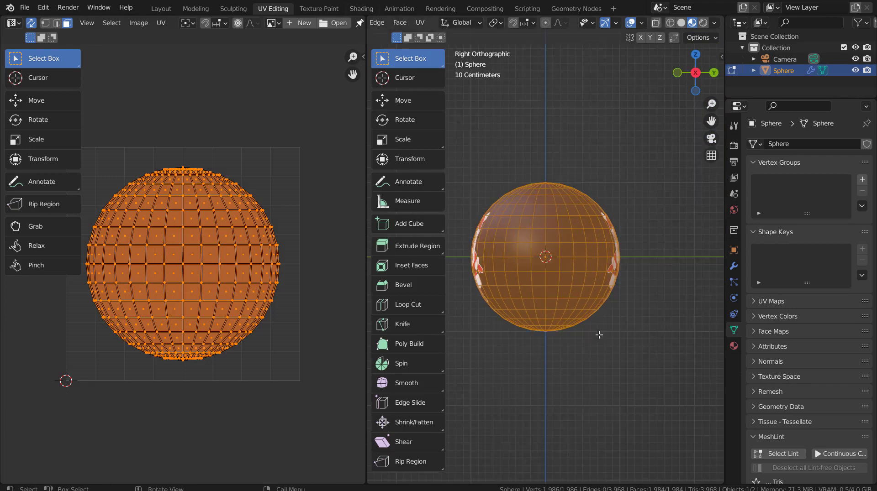
{"action": "key", "text": "shift+z"}
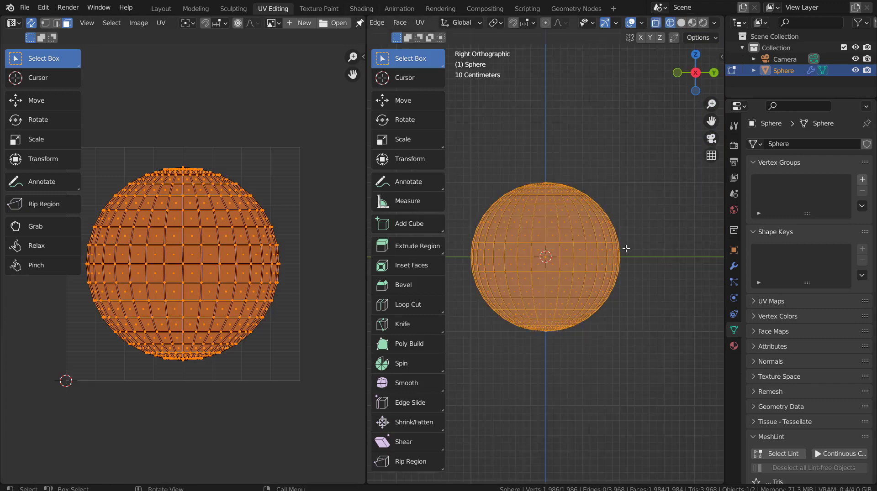
{"action": "key", "text": "alt+a"}
{"action": "left_click_drag", "start_coordinate": [641, 137], "coordinate": [544, 393]}
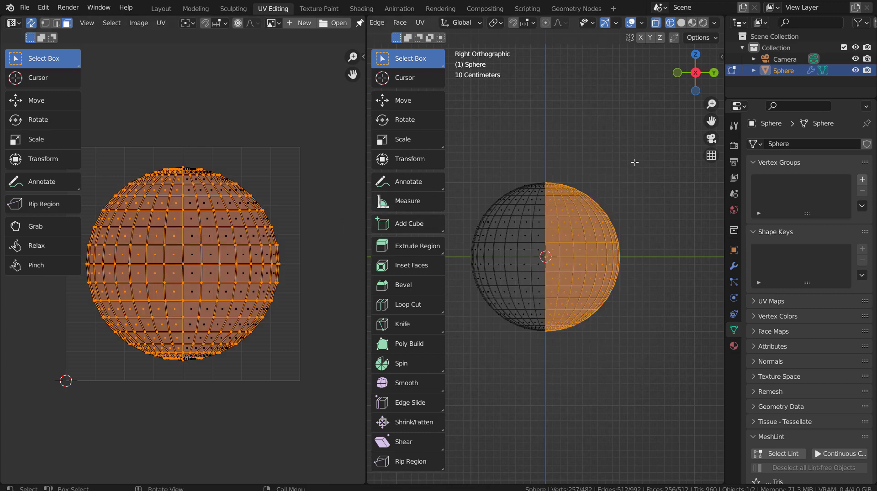
{"action": "left_click_drag", "start_coordinate": [644, 152], "coordinate": [544, 433]}
{"action": "key", "text": "alt+a"}
- Box-select all faces of the sphere's rear half, on the positive Y side, and add any missed faces
{"action": "scroll", "coordinate": [567, 285], "scroll_direction": "up", "scroll_amount": 5}
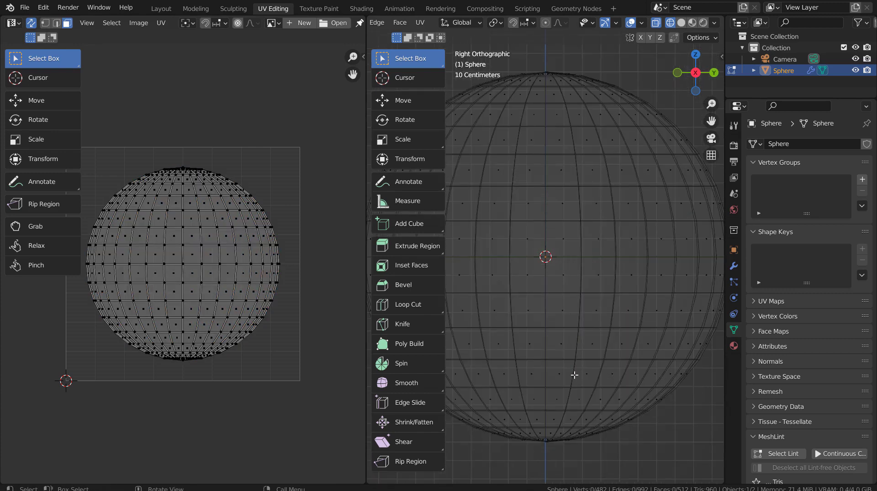
{"action": "key", "text": "b"}
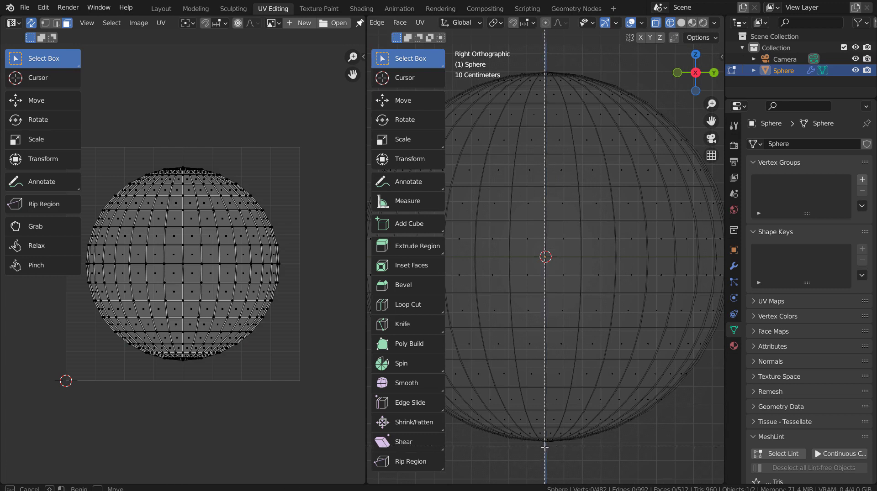
{"action": "left_click_drag", "start_coordinate": [546, 456], "coordinate": [724, 37]}
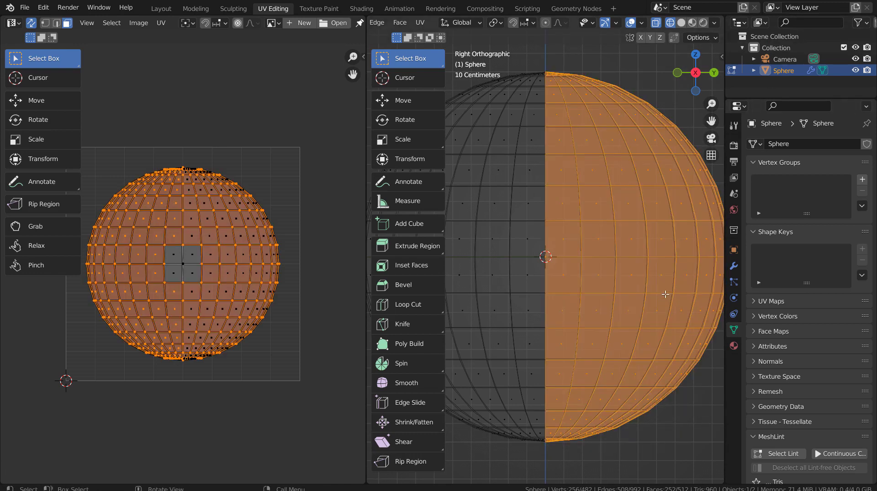
{"action": "scroll", "coordinate": [665, 294], "scroll_direction": "down", "scroll_amount": 3}
{"action": "left_click", "coordinate": [578, 282], "text": "shift"}
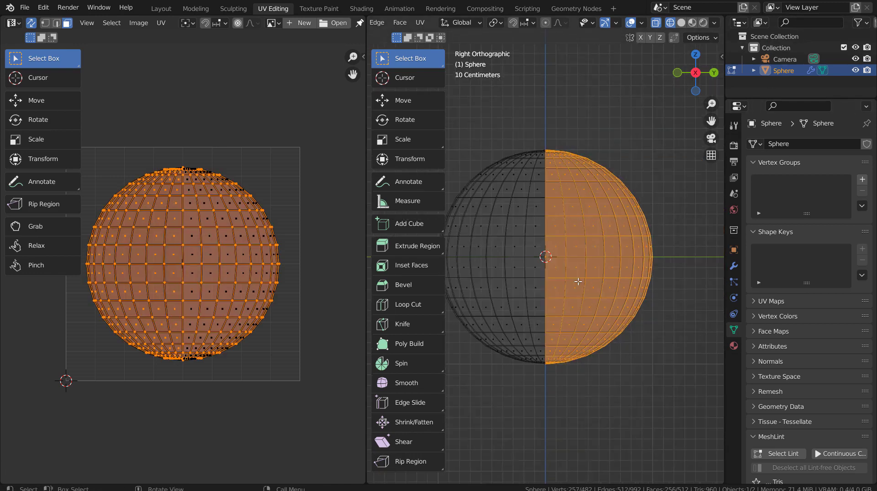
- Shrink the rear half's UV island to a small disc and place it clear of the front island, near the upper-right corner of the UV square
{"action": "key", "text": "g"}
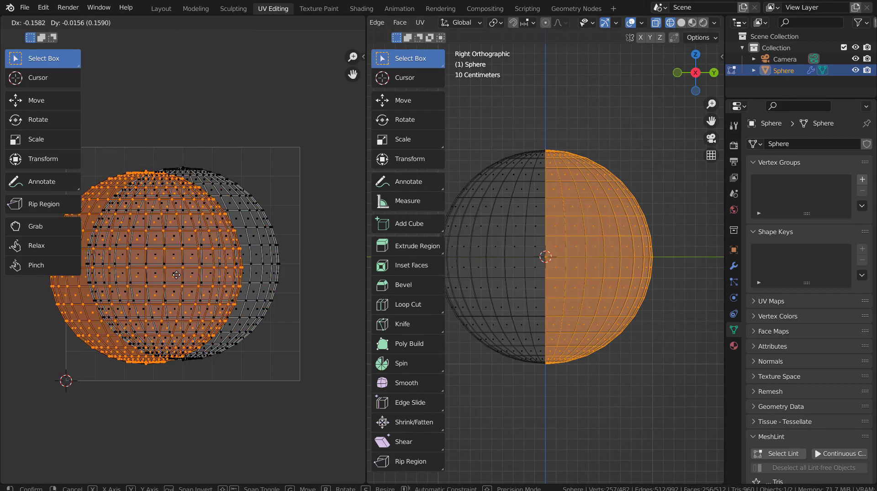
{"action": "left_click", "coordinate": [252, 207]}
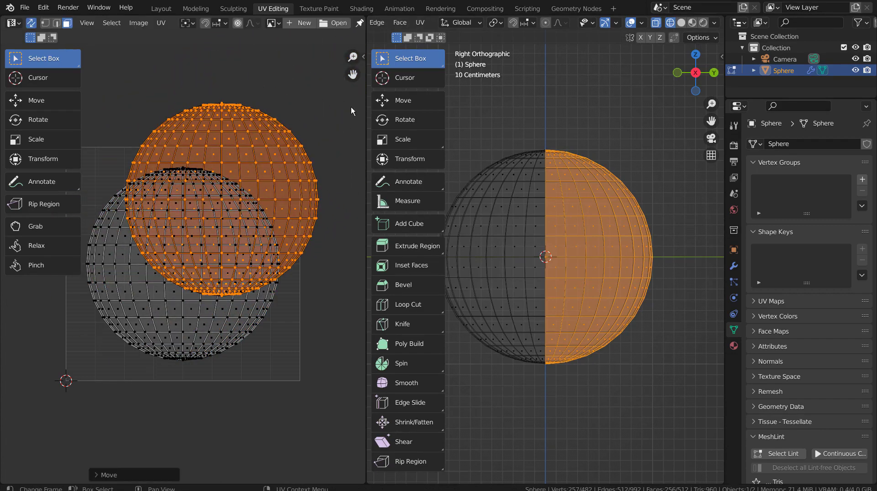
{"action": "key", "text": "s"}
{"action": "left_click", "coordinate": [249, 179]}
{"action": "key", "text": "g"}
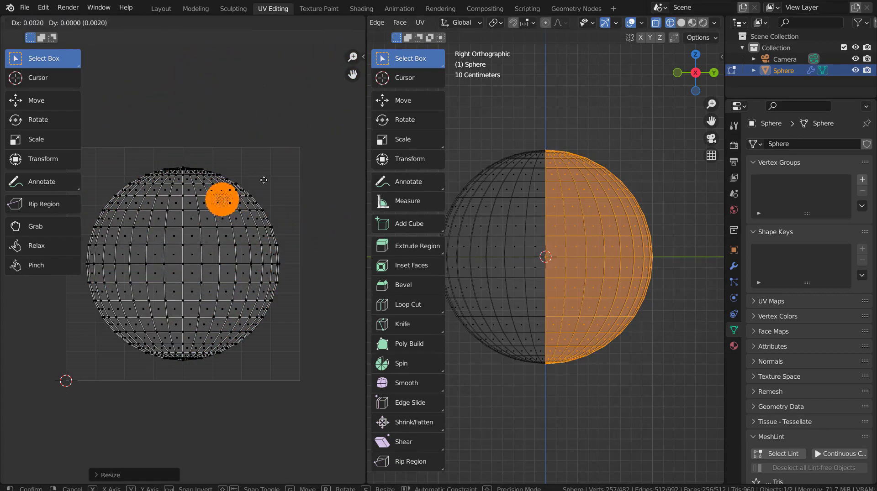
{"action": "left_click", "coordinate": [294, 161]}
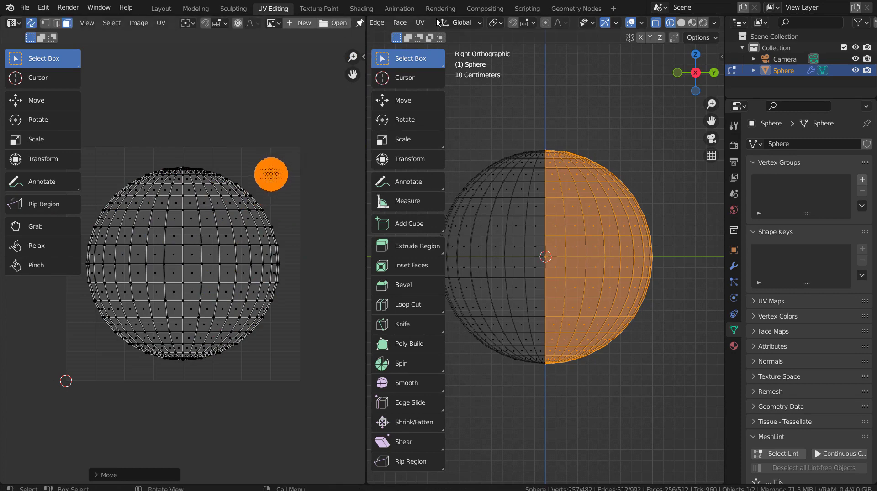
- Show the sphere's material and orbit around it to check the Santa on the front and the rear half
{"action": "key", "text": "Tab"}
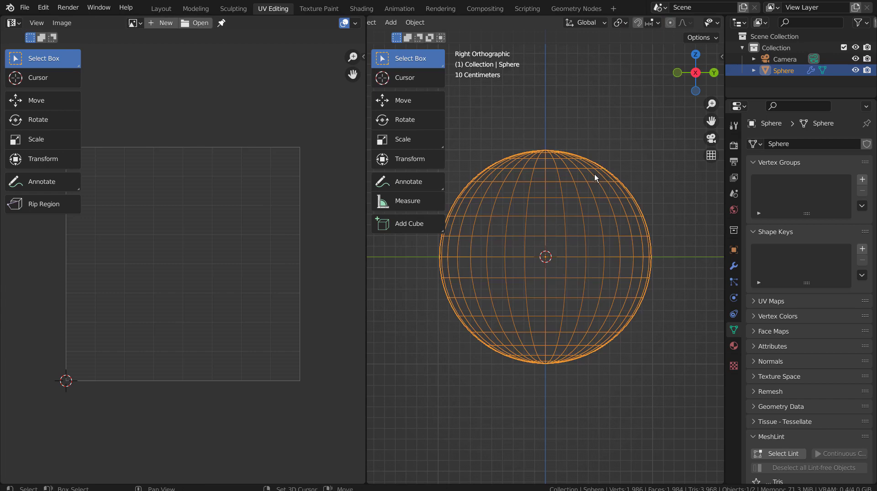
{"action": "key", "text": "z"}
{"action": "middle_click_drag", "start_coordinate": [492, 277], "coordinate": [617, 273]}
{"action": "key", "text": "Tab"}
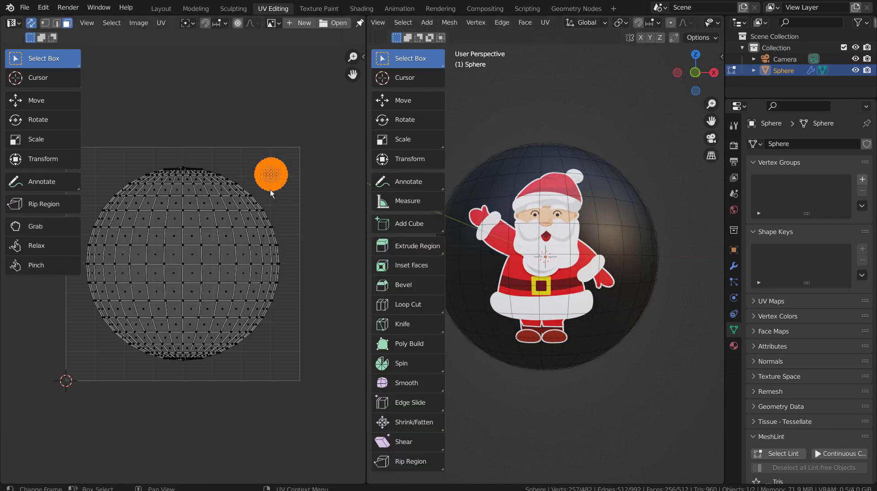
{"action": "middle_click_drag", "start_coordinate": [622, 306], "coordinate": [543, 319]}
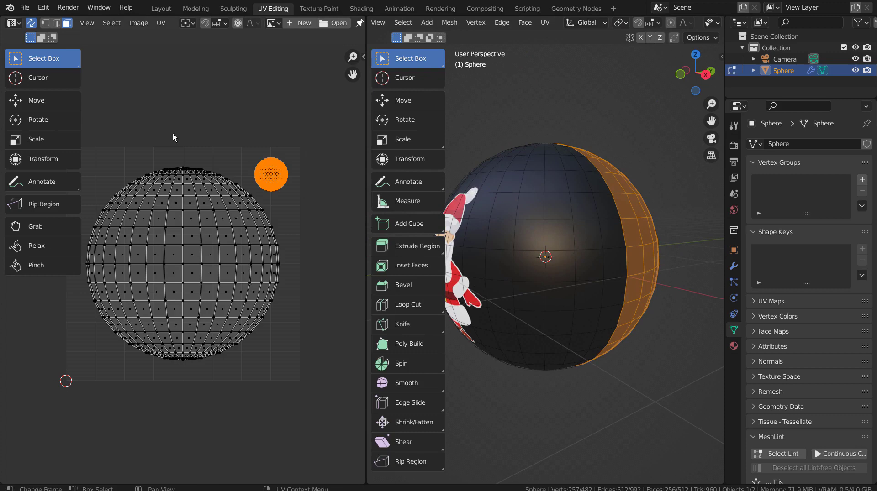
- Select all faces of the sphere and export their UV layout as the PNG z3 in the reindeer ornaments folder
{"action": "left_click", "coordinate": [161, 24]}
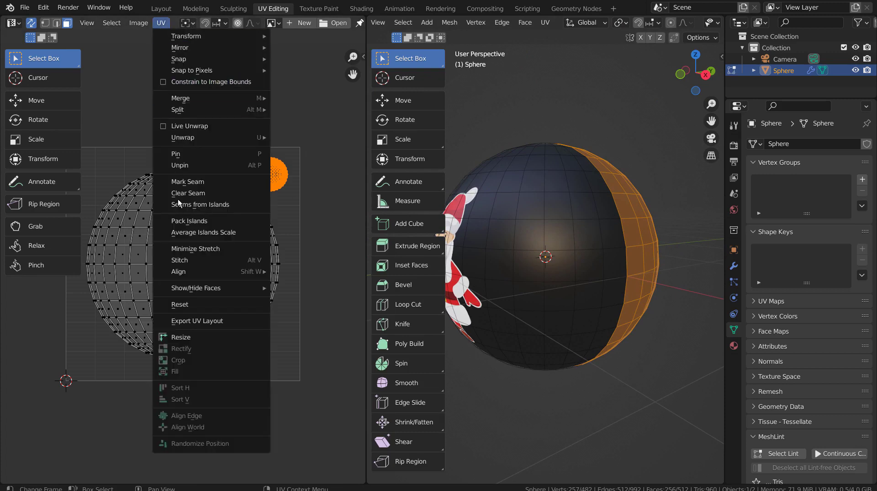
{"action": "left_click", "coordinate": [284, 216]}
{"action": "key", "text": "a"}
{"action": "left_click", "coordinate": [168, 23]}
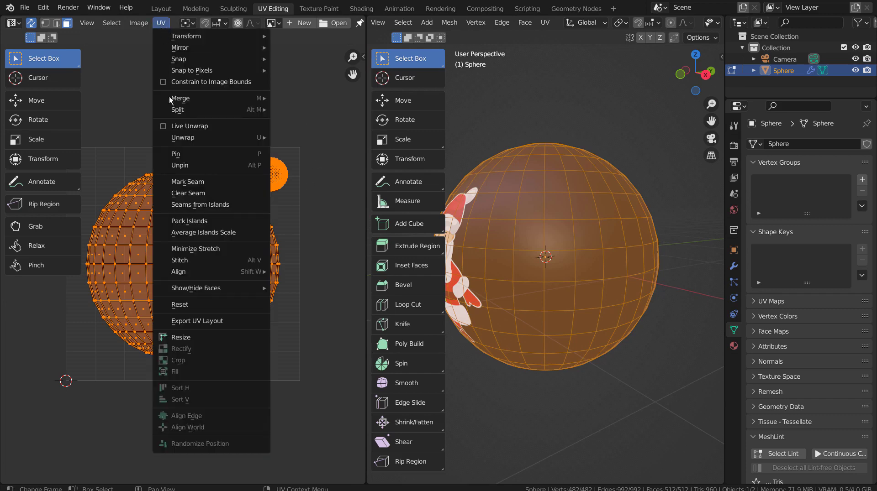
{"action": "left_click", "coordinate": [234, 322]}
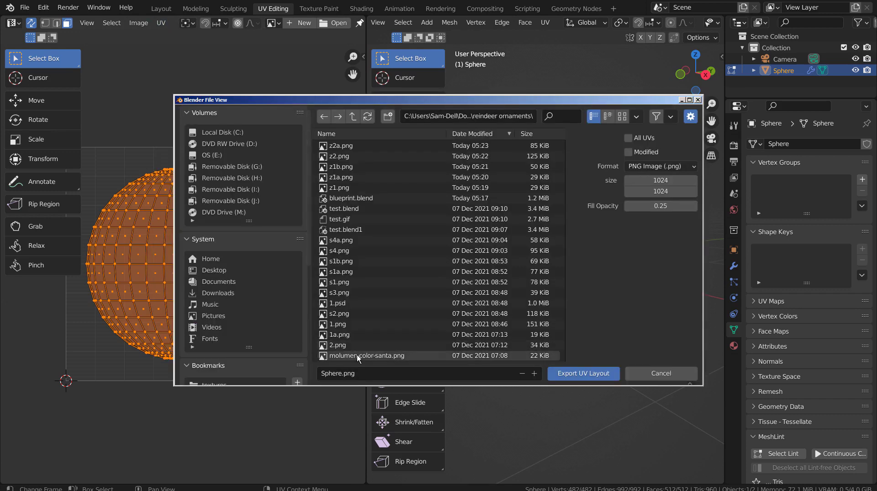
{"action": "left_click", "coordinate": [363, 377]}
{"action": "type", "text": "z3"}
{"action": "left_click", "coordinate": [565, 377]}
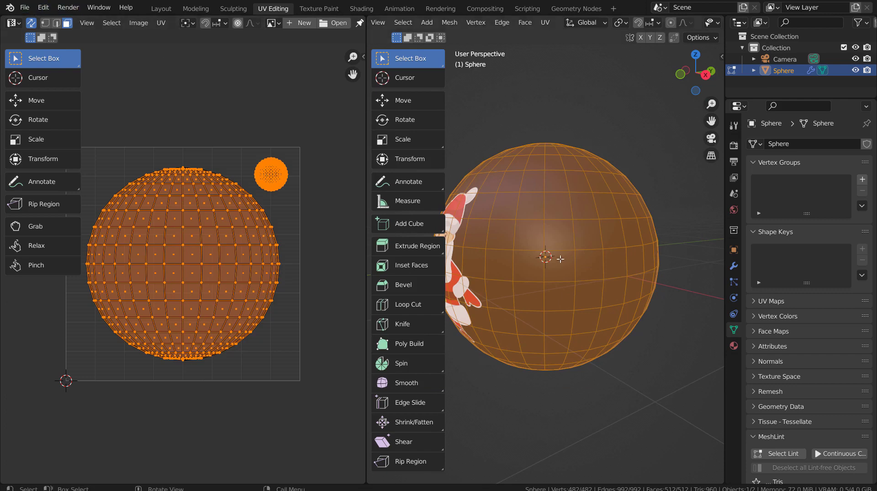
{"action": "mouse_move", "coordinate": [560, 259]}
{"action": "middle_mouse_down"}
{"action": "mouse_move", "coordinate": [576, 245]}
{"action": "mouse_move", "coordinate": [561, 245]}
{"action": "middle_mouse_up"}
{"action": "scroll", "coordinate": [564, 253], "scroll_direction": "down", "scroll_amount": 4}
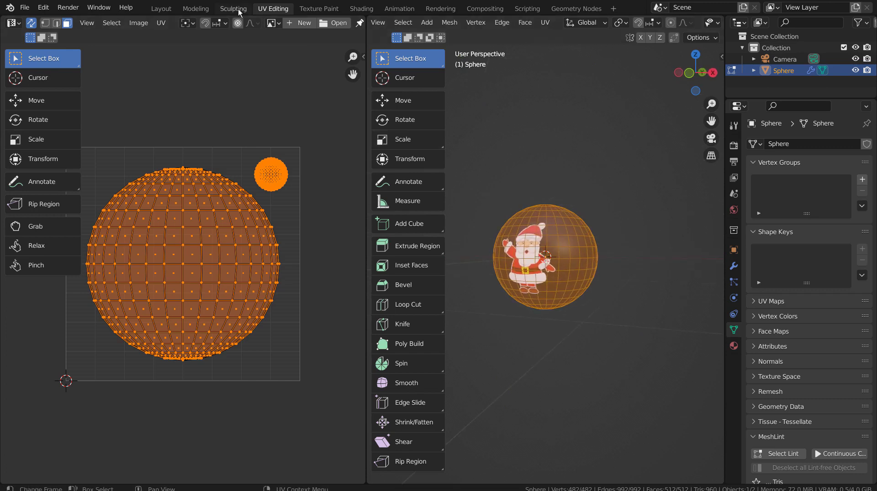
{"action": "left_click", "coordinate": [273, 23]}
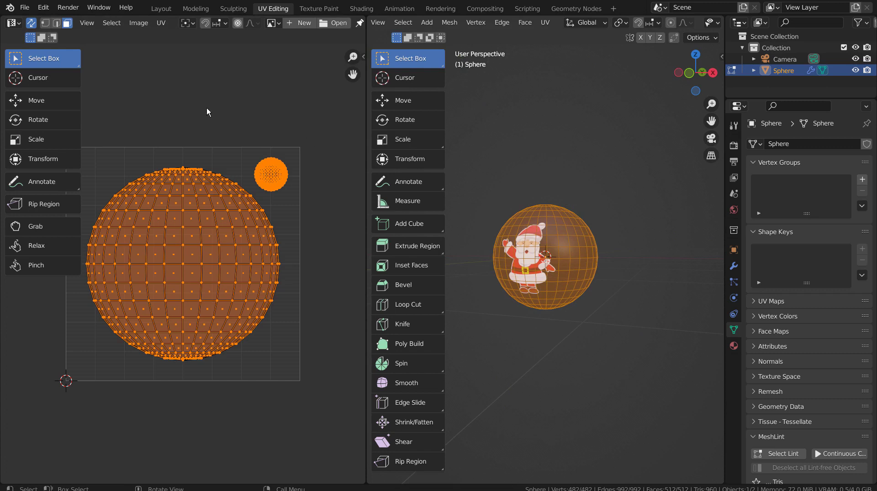
{"action": "middle_click_drag", "start_coordinate": [531, 287], "coordinate": [541, 193]}
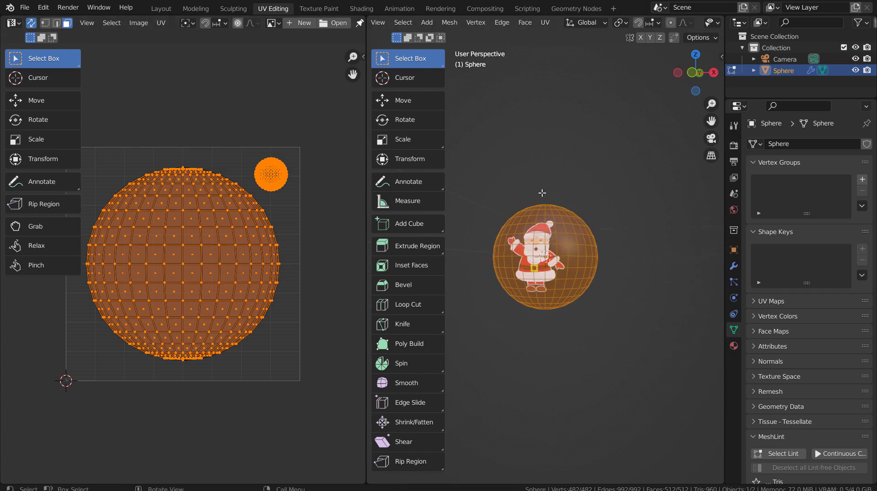
- In the Layout workspace, delete the existing mesh object and add a UV sphere at the origin
{"action": "left_click", "coordinate": [160, 9]}
{"action": "key", "text": "x"}
{"action": "left_click", "coordinate": [407, 215]}
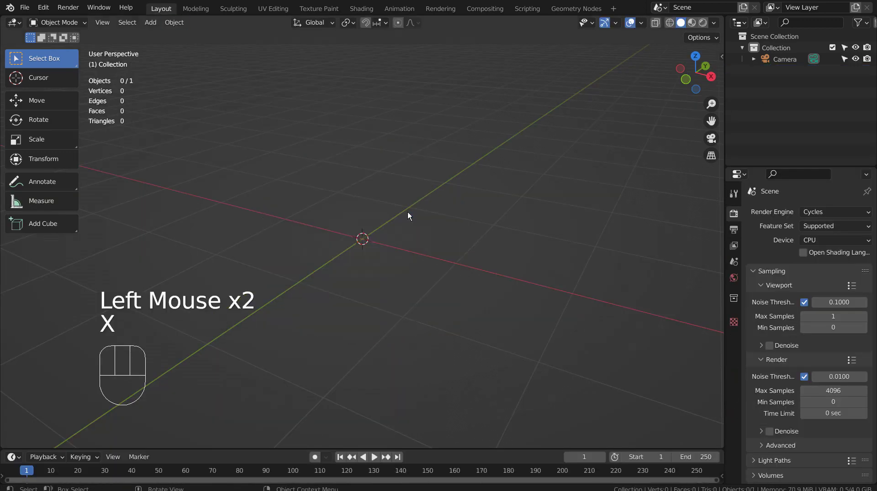
{"action": "key", "text": "shift+a"}
{"action": "mouse_move", "coordinate": [411, 212]}
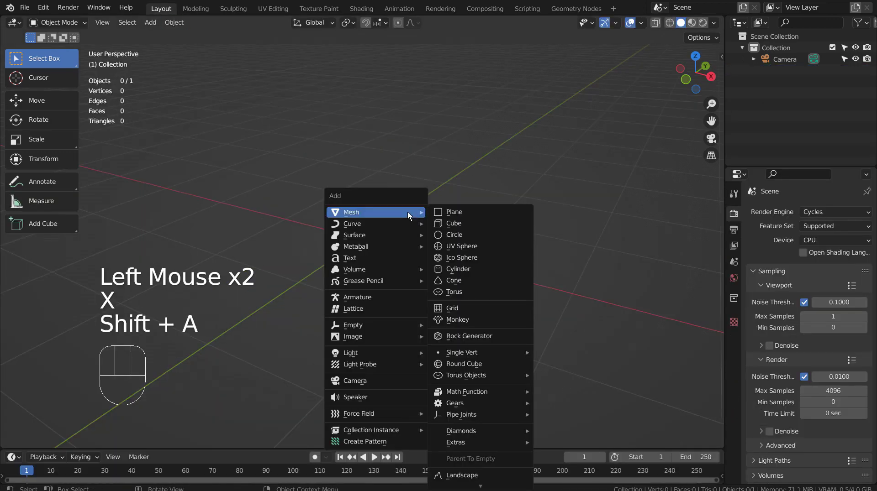
{"action": "left_click", "coordinate": [485, 246]}
- Add a level 3 subdivision surface to the sphere and shade it smooth
{"action": "key", "text": "ctrl+3"}
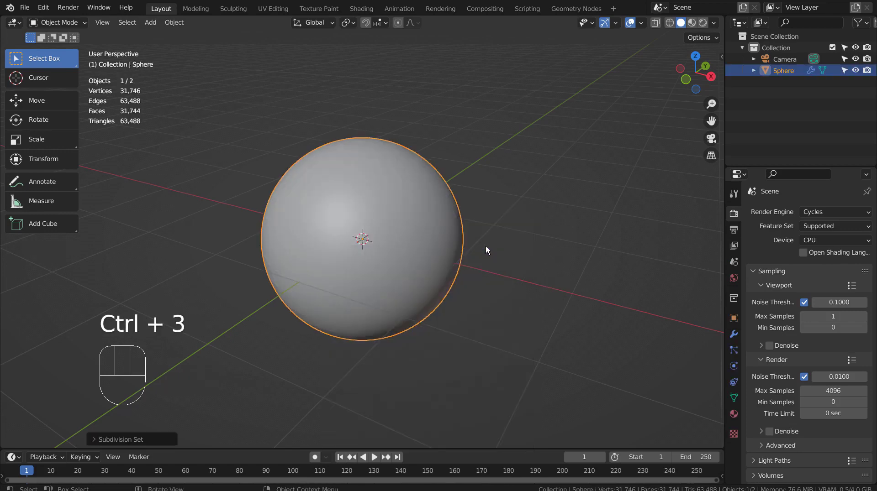
{"action": "right_click", "coordinate": [414, 230]}
{"action": "left_click", "coordinate": [413, 230]}
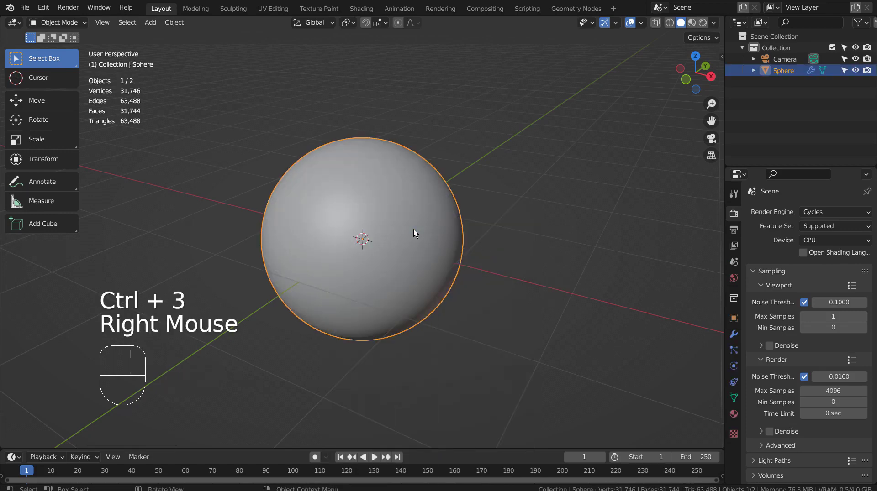
- Give the sphere a new red material with metallic 0.899 and roughness 0.041, displayed in material preview
{"action": "left_click", "coordinate": [734, 415]}
{"action": "left_click", "coordinate": [810, 260]}
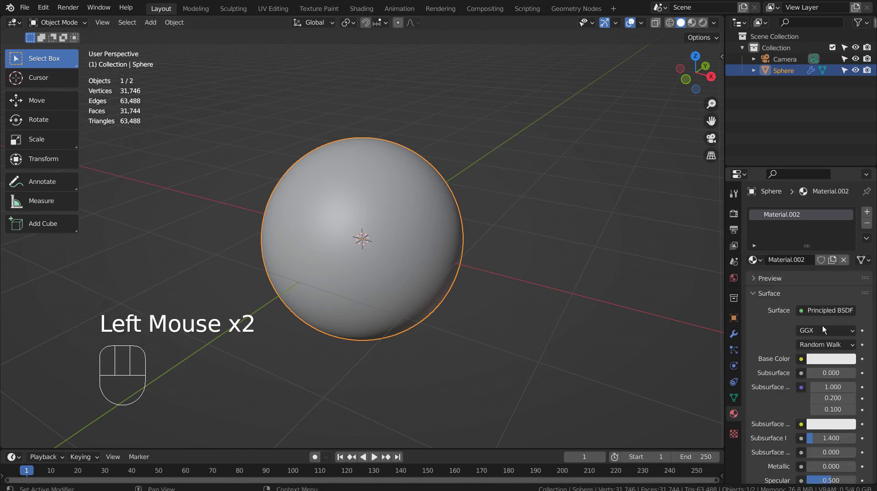
{"action": "left_click", "coordinate": [829, 361]}
{"action": "left_click", "coordinate": [804, 279]}
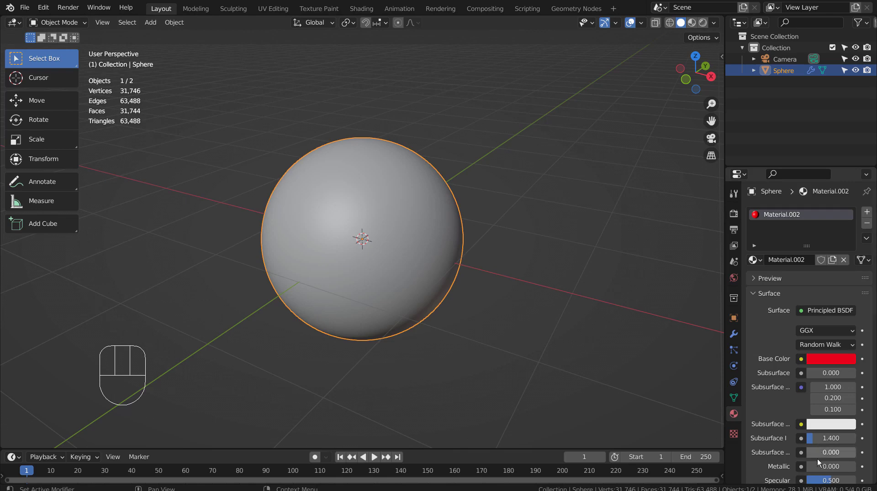
{"action": "left_click_drag", "start_coordinate": [817, 462], "coordinate": [849, 466]}
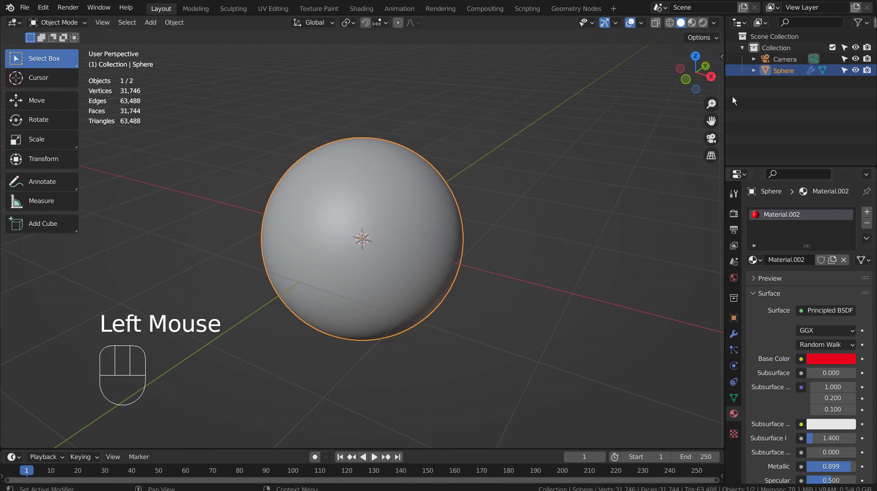
{"action": "left_click", "coordinate": [692, 26]}
{"action": "scroll", "coordinate": [814, 400], "scroll_direction": "down", "scroll_amount": 2}
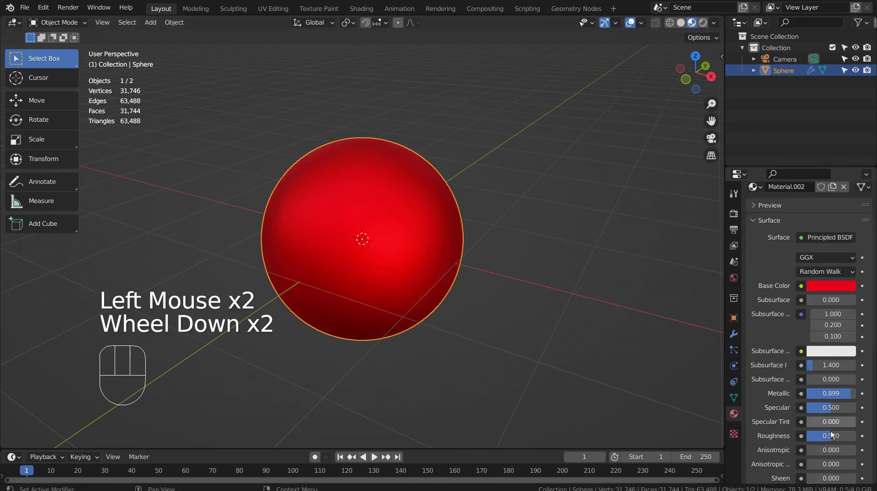
{"action": "left_click_drag", "start_coordinate": [837, 436], "coordinate": [822, 437]}
- From the front view, add a cylinder, scale it down to about 0.12 and raise it along Z to the sphere's top
{"action": "middle_click_drag", "start_coordinate": [452, 231], "coordinate": [518, 212]}
{"action": "key", "text": "KP_1"}
{"action": "left_click", "coordinate": [519, 212]}
{"action": "key", "text": "shift+a"}
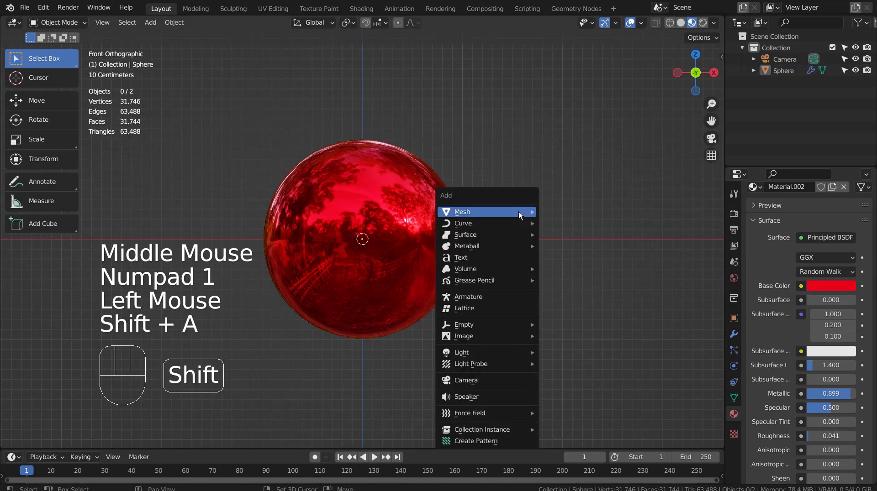
{"action": "mouse_move", "coordinate": [519, 212]}
{"action": "left_click", "coordinate": [564, 270]}
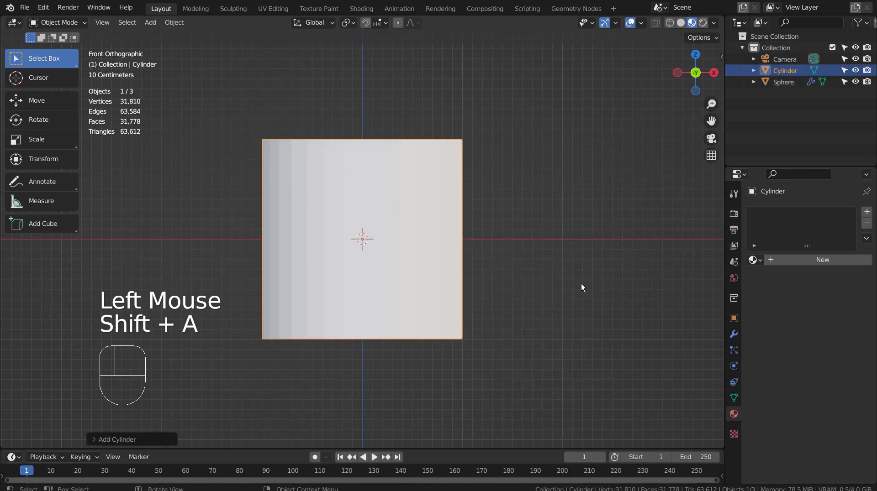
{"action": "key", "text": "s"}
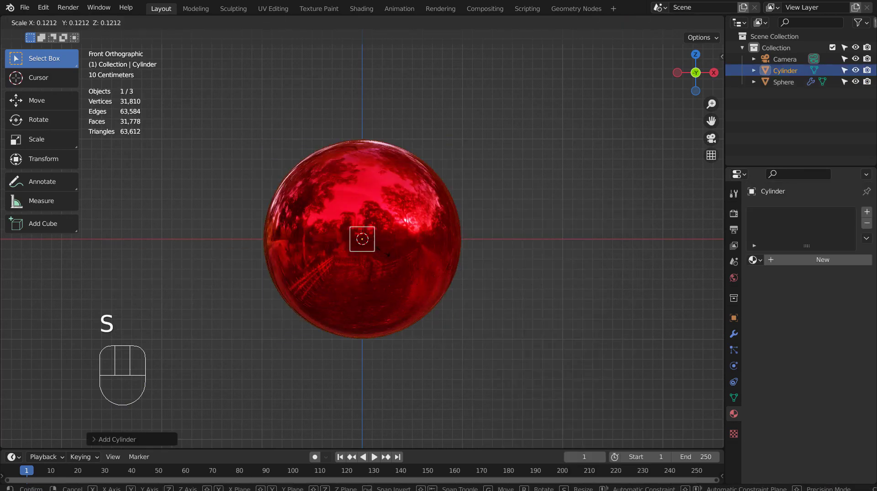
{"action": "key", "text": "g"}
{"action": "key", "text": "z"}
{"action": "left_click", "coordinate": [398, 148]}
- Fine-tune the cylinder's scale and its height along Z so it sits as a cap partly sunk into the sphere's top
{"action": "key", "text": "s"}
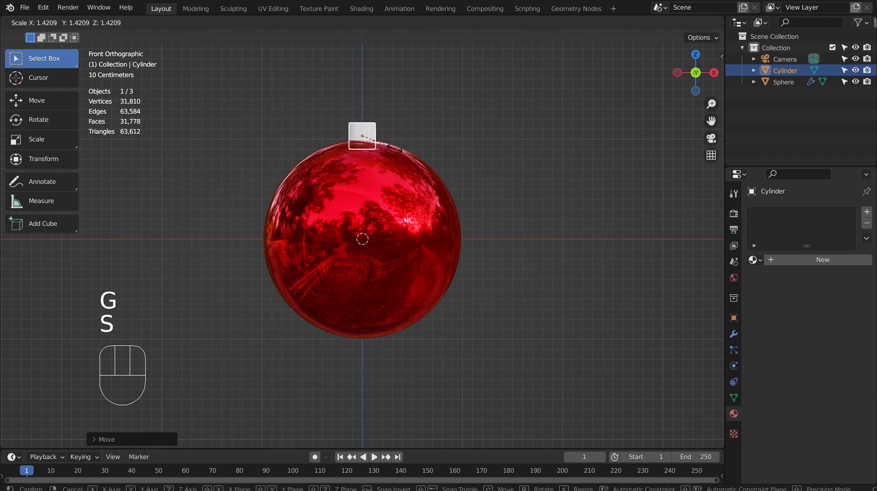
{"action": "left_click", "coordinate": [406, 154]}
{"action": "key", "text": "g"}
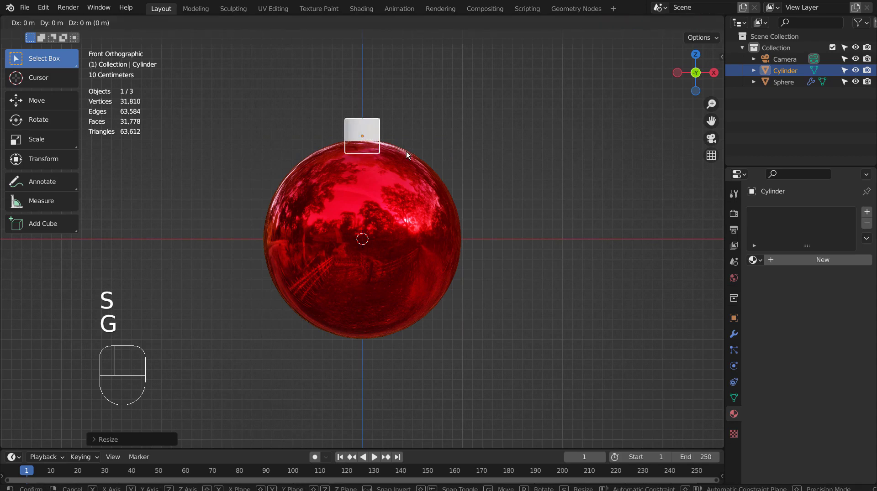
{"action": "key", "text": "z"}
{"action": "left_click", "coordinate": [410, 154]}
{"action": "key", "text": "s"}
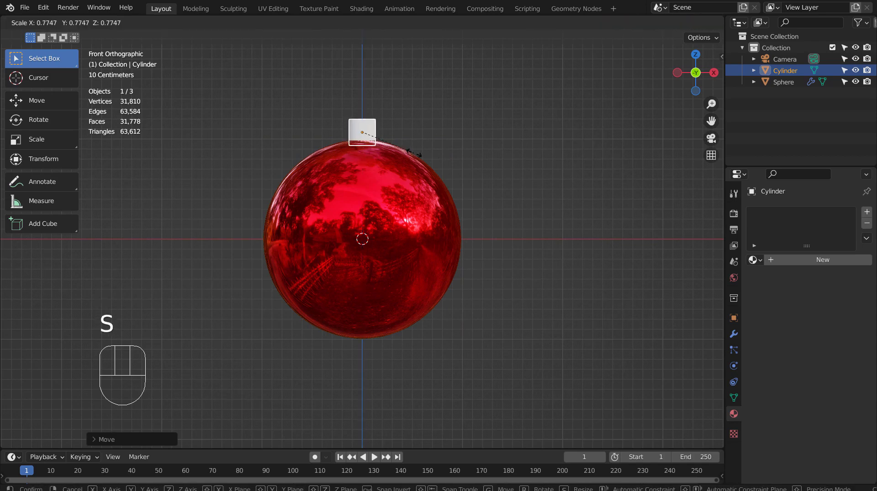
{"action": "left_click", "coordinate": [415, 155]}
{"action": "middle_click_drag", "start_coordinate": [466, 162], "coordinate": [427, 164]}
{"action": "scroll", "coordinate": [463, 135], "scroll_direction": "up", "scroll_amount": 3}
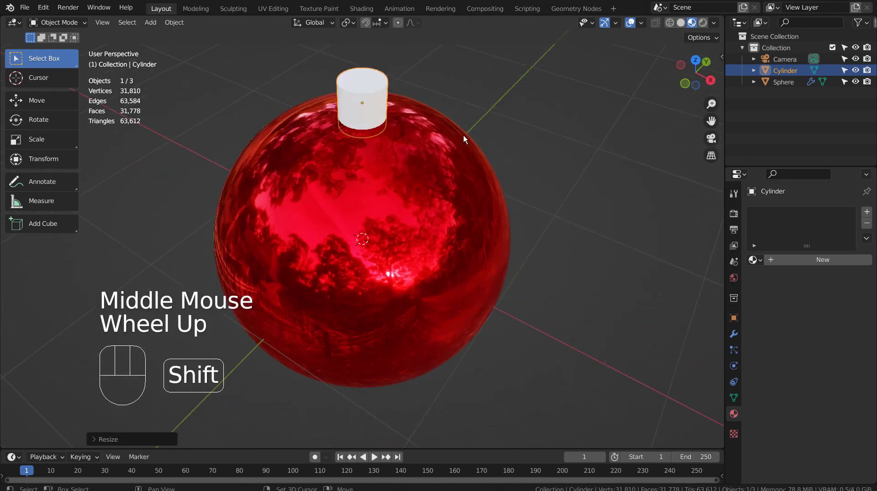
{"action": "middle_click_drag", "start_coordinate": [463, 136], "coordinate": [461, 181], "text": "shift"}
{"action": "key", "text": "g"}
{"action": "key", "text": "z"}
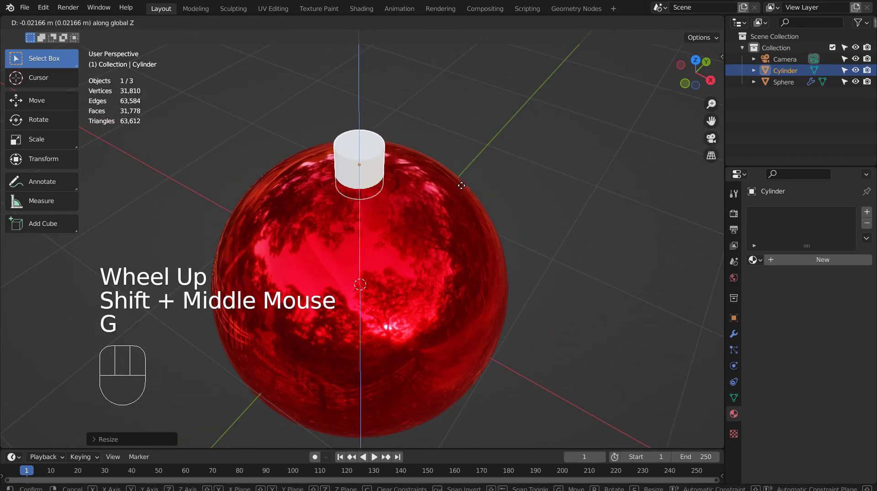
{"action": "left_click", "coordinate": [461, 186]}
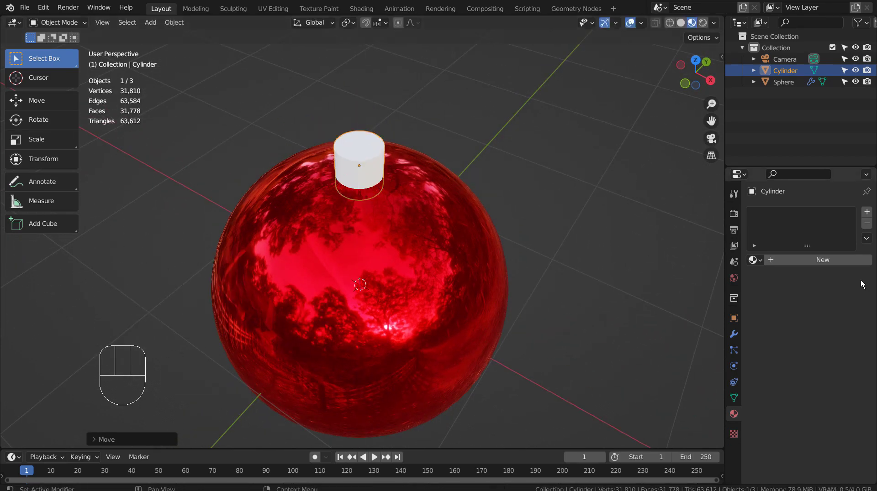
- Give the cap cylinder a new white material with metallic 0.890 and roughness 0.234
{"action": "left_click", "coordinate": [823, 260]}
{"action": "left_click", "coordinate": [831, 359]}
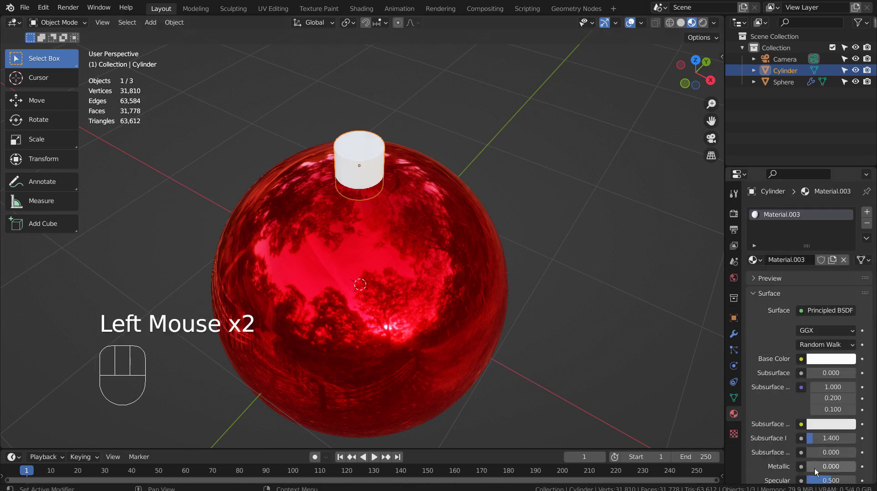
{"action": "left_click_drag", "start_coordinate": [815, 468], "coordinate": [849, 467]}
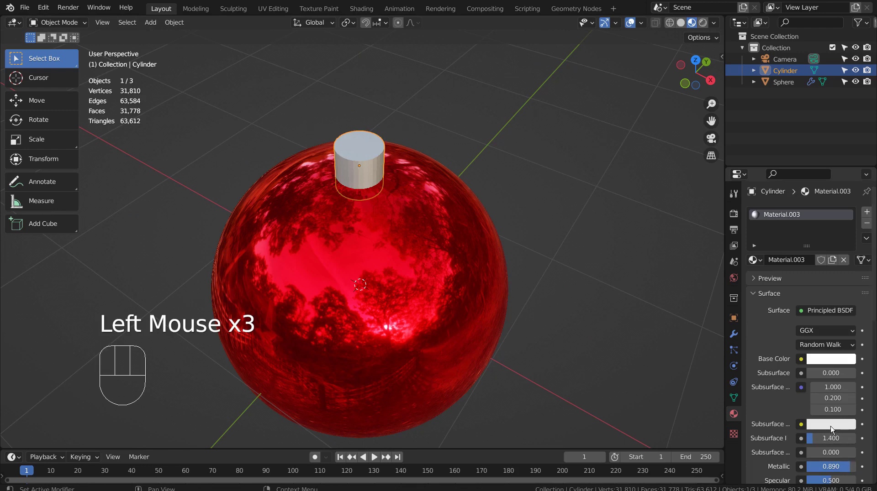
{"action": "scroll", "coordinate": [831, 430], "scroll_direction": "down", "scroll_amount": 2}
{"action": "left_click_drag", "start_coordinate": [832, 456], "coordinate": [818, 457]}
- In Edit Mode, cut two evenly spaced horizontal edge loops around the cap cylinder
{"action": "middle_click_drag", "start_coordinate": [607, 268], "coordinate": [612, 222]}
{"action": "key", "text": "Tab"}
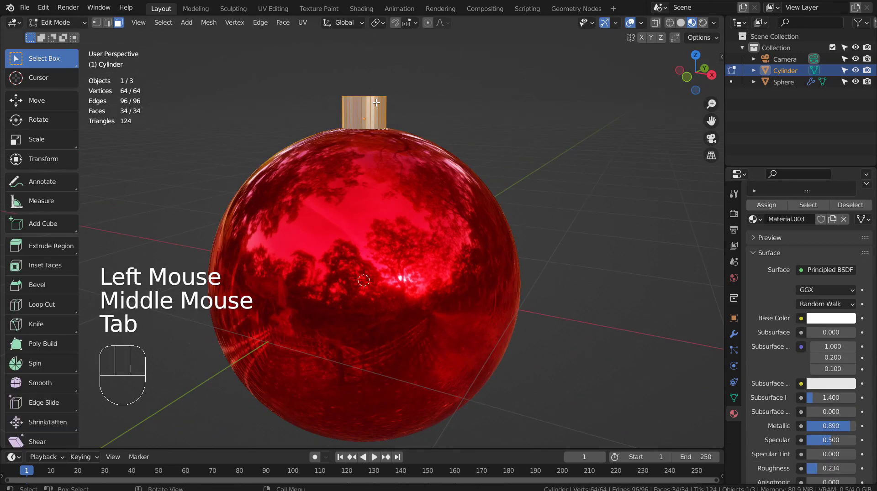
{"action": "key", "text": "ctrl+r"}
{"action": "left_click", "coordinate": [376, 102]}
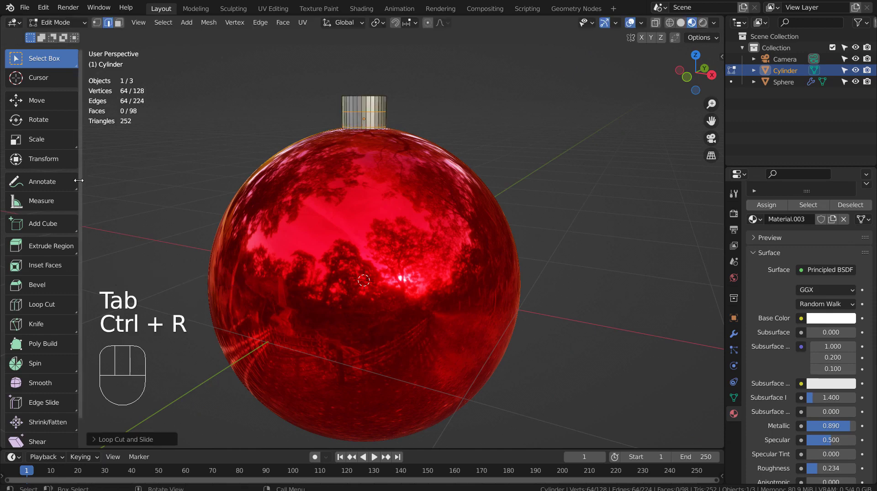
- Scale the cap's two new edge loops along Z so they spread apart toward its upper and lower edges
{"action": "left_click", "coordinate": [46, 133]}
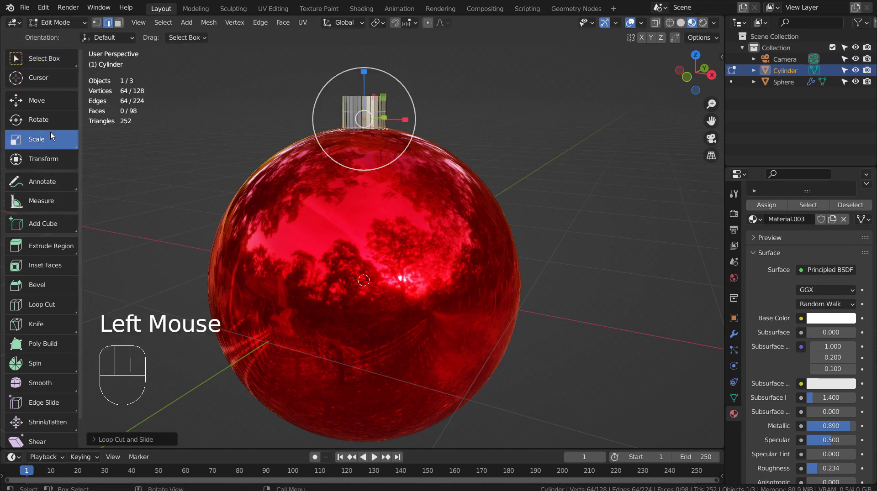
{"action": "left_click_drag", "start_coordinate": [366, 73], "coordinate": [364, 53]}
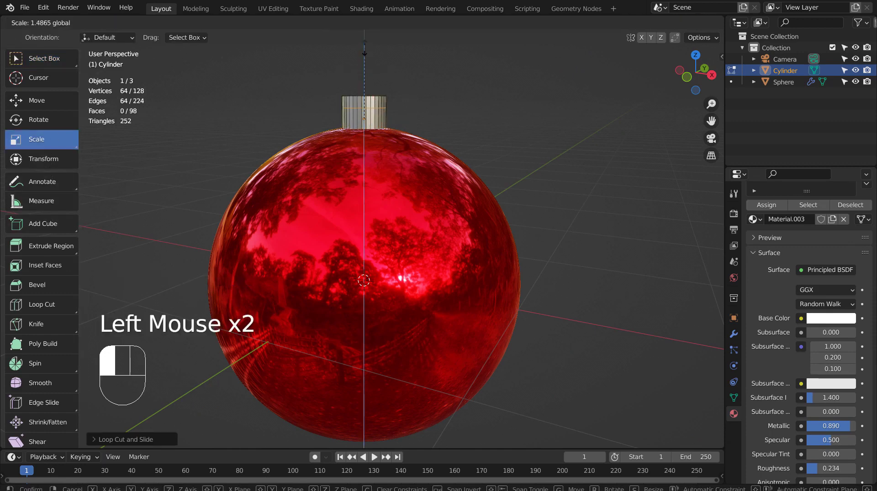
{"action": "left_click_drag", "start_coordinate": [370, 402], "coordinate": [470, 313]}
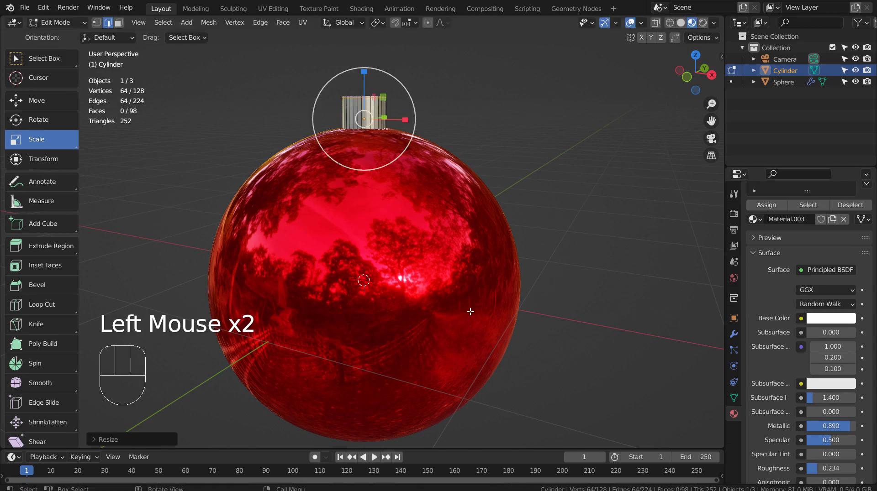
- Inset the cap cylinder's top face slightly and return to Object Mode
{"action": "middle_click_drag", "start_coordinate": [470, 313], "coordinate": [567, 243]}
{"action": "left_click", "coordinate": [398, 281]}
{"action": "key", "text": "i"}
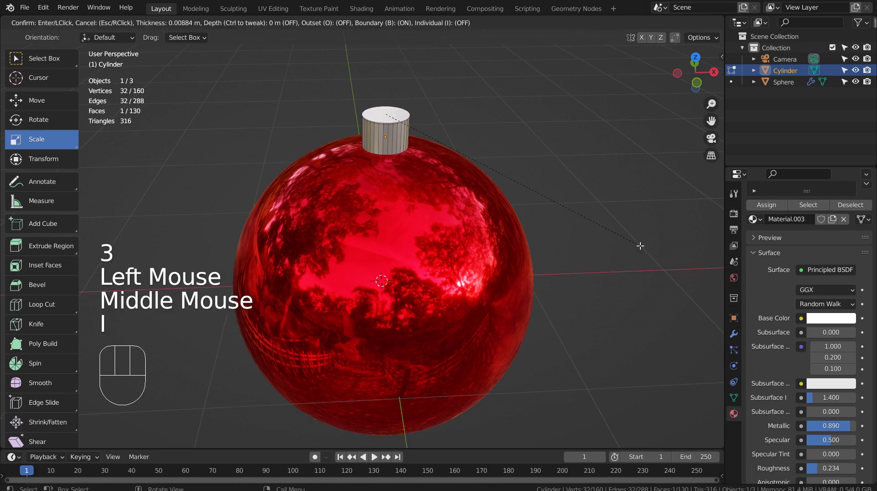
{"action": "key", "text": "Tab"}
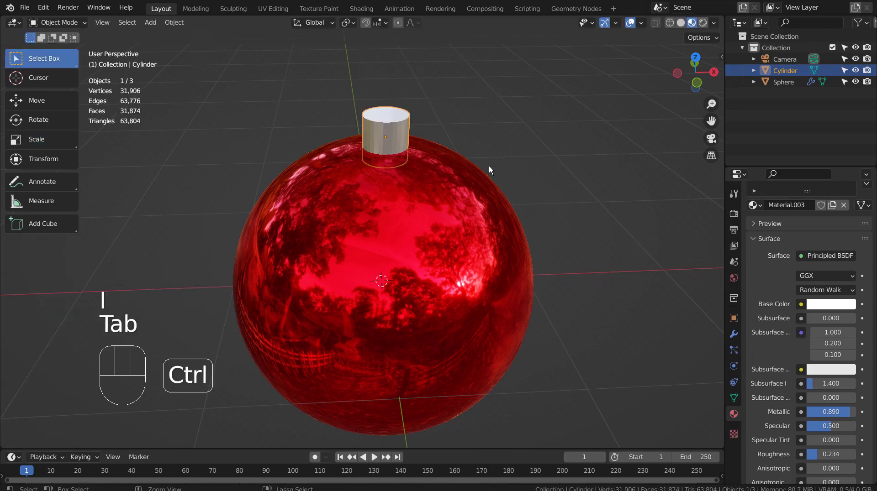
- Add a level 3 Subdivision Surface to the cap cylinder and shade it smooth
{"action": "key", "text": "ctrl+3"}
{"action": "scroll", "coordinate": [393, 126], "scroll_direction": "up", "scroll_amount": 2}
{"action": "middle_click_drag", "start_coordinate": [394, 127], "coordinate": [380, 245], "text": "shift"}
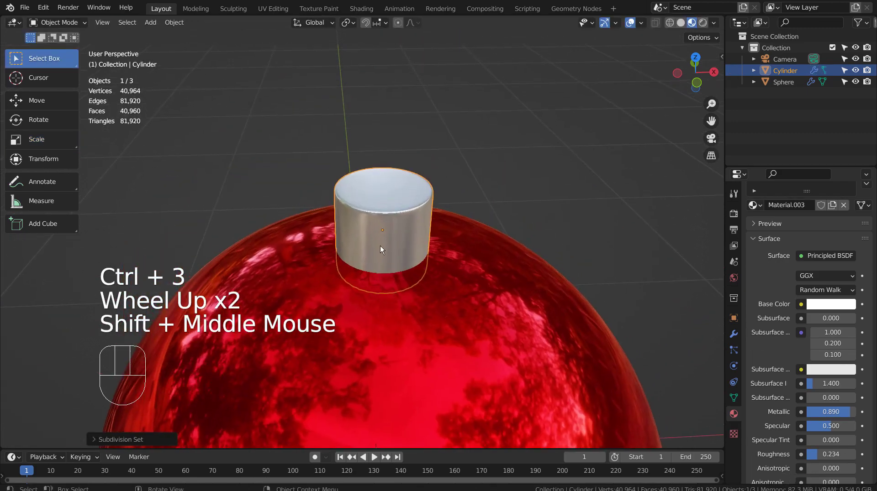
{"action": "scroll", "coordinate": [380, 238], "scroll_direction": "up", "scroll_amount": 3}
{"action": "right_click", "coordinate": [441, 178]}
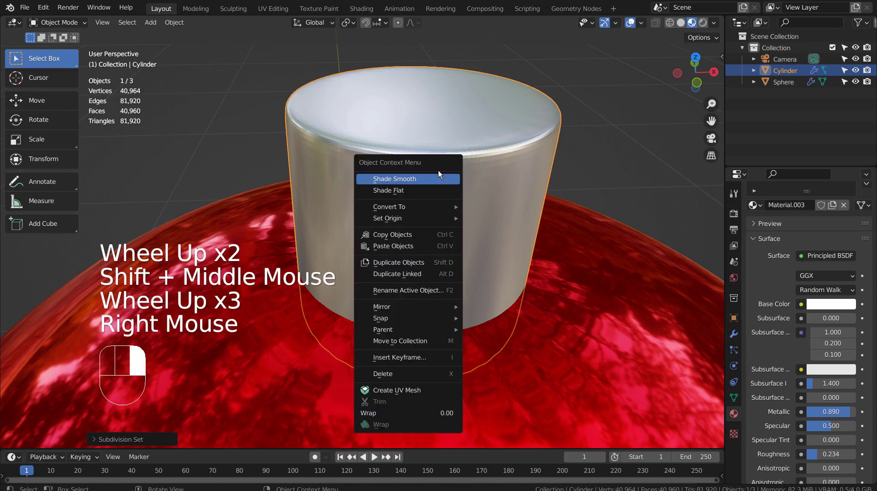
{"action": "left_click", "coordinate": [439, 179]}
{"action": "middle_click_drag", "start_coordinate": [450, 187], "coordinate": [487, 192]}
{"action": "scroll", "coordinate": [486, 192], "scroll_direction": "down", "scroll_amount": 3}
{"action": "left_click", "coordinate": [573, 268]}
{"action": "middle_click", "coordinate": [573, 267]}
{"action": "middle_click_drag", "start_coordinate": [573, 268], "coordinate": [552, 256]}
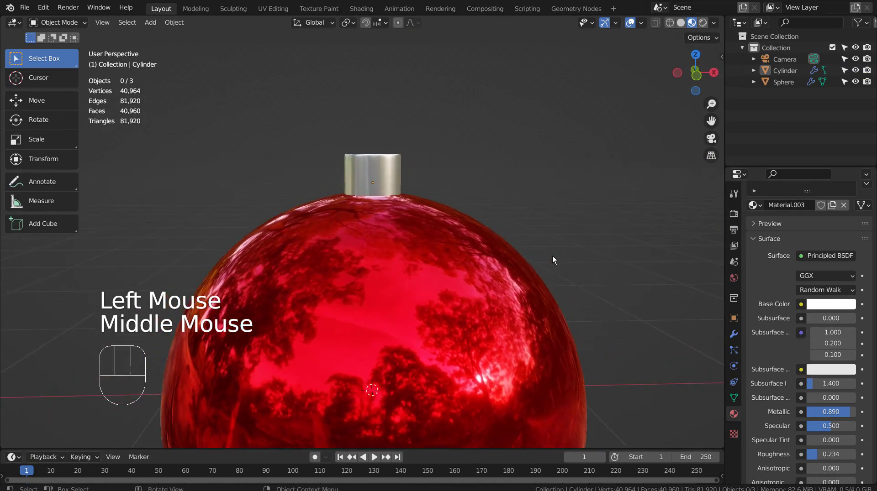
- From the front view, add a torus and set its minor radius to 0.027 m
{"action": "scroll", "coordinate": [552, 256], "scroll_direction": "down", "scroll_amount": 2}
{"action": "key", "text": "KP_1"}
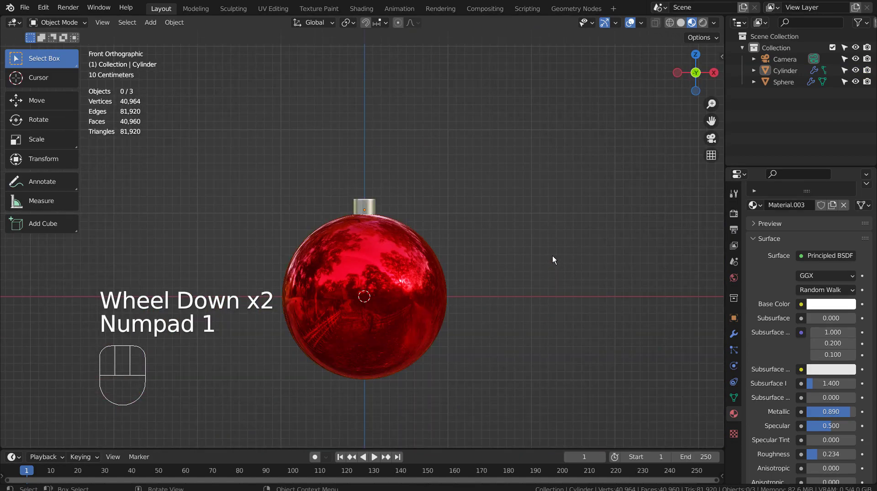
{"action": "left_click", "coordinate": [552, 256]}
{"action": "key", "text": "shift+a"}
{"action": "mouse_move", "coordinate": [552, 255]}
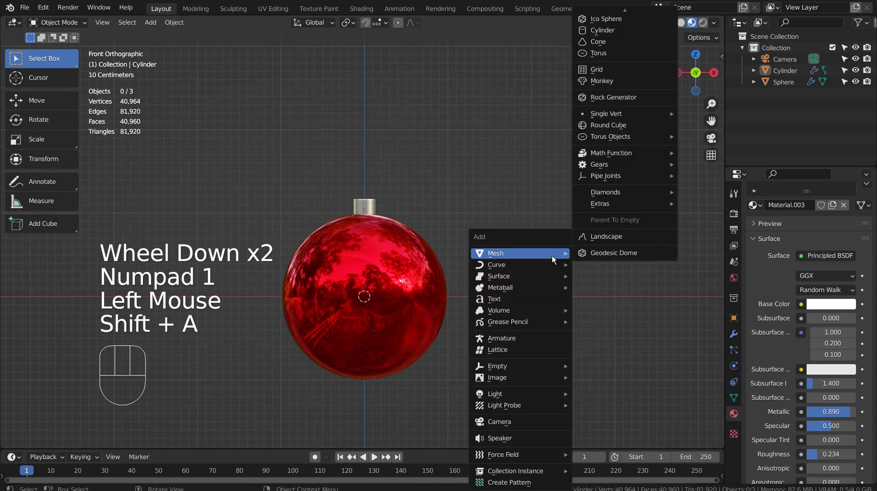
{"action": "left_click", "coordinate": [619, 53]}
{"action": "mouse_move", "coordinate": [578, 179]}
{"action": "middle_mouse_down"}
{"action": "mouse_move", "coordinate": [554, 166]}
{"action": "mouse_move", "coordinate": [584, 215]}
{"action": "middle_mouse_up"}
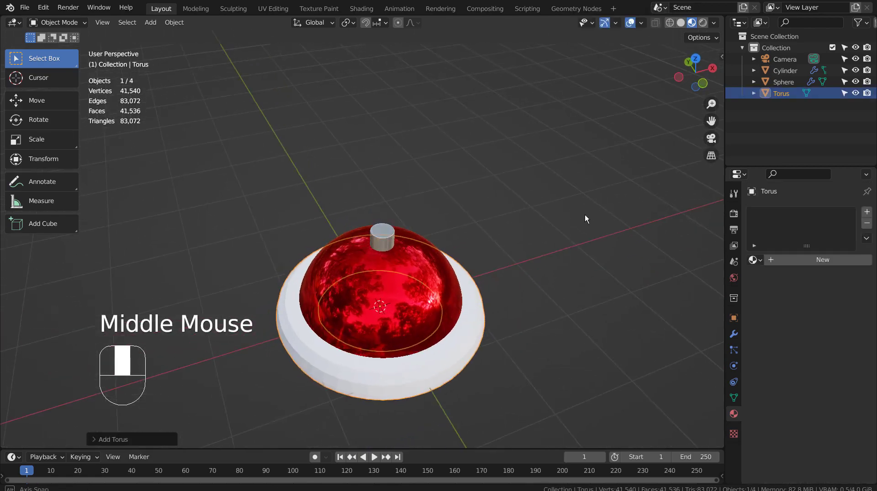
{"action": "key", "text": "shift+z"}
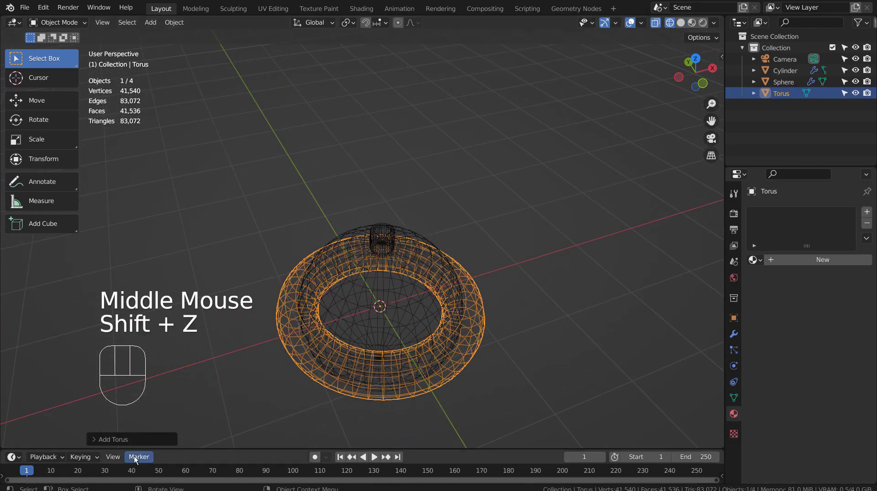
{"action": "left_click", "coordinate": [112, 439]}
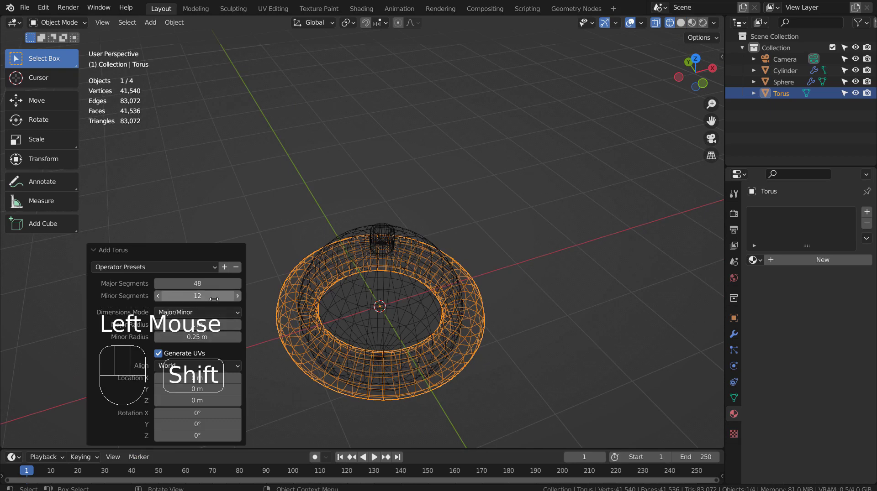
{"action": "left_click_drag", "start_coordinate": [213, 337], "coordinate": [170, 337], "text": "shift"}
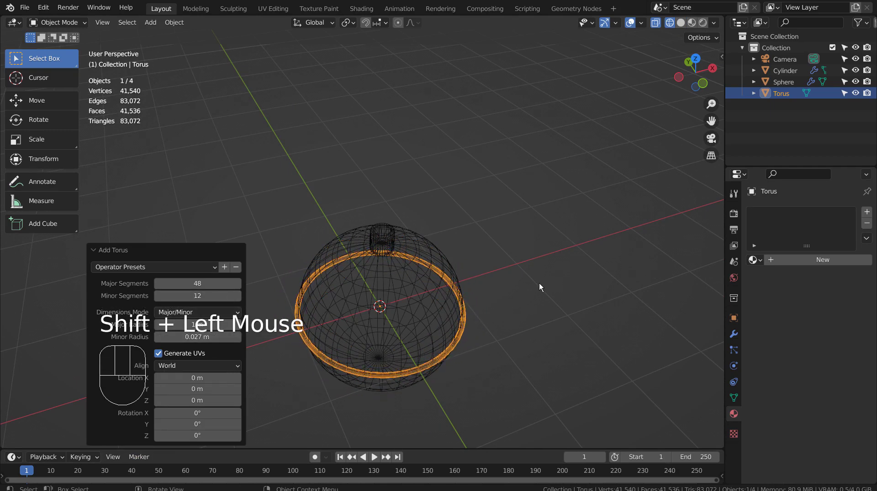
- Rotate the torus 90° about X so it stands upright and scale it down to about 0.133
{"action": "key", "text": "Tab"}
{"action": "key", "text": "KP_1"}
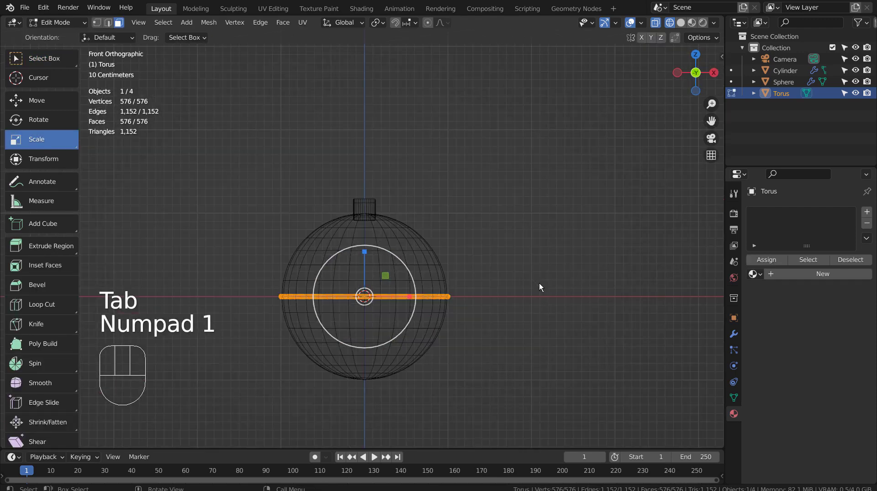
{"action": "key", "text": "Tab"}
{"action": "type", "text": "rx90"}
{"action": "key", "text": "Return"}
{"action": "key", "text": "s"}
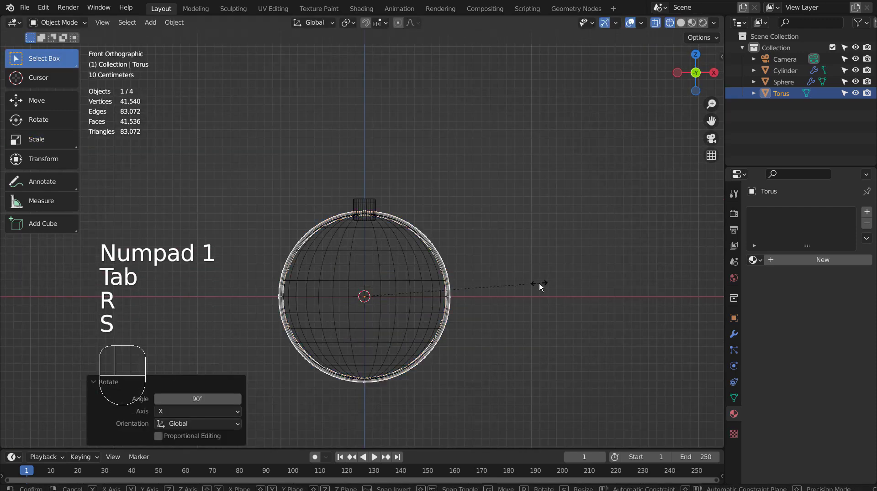
{"action": "left_click", "coordinate": [375, 321]}
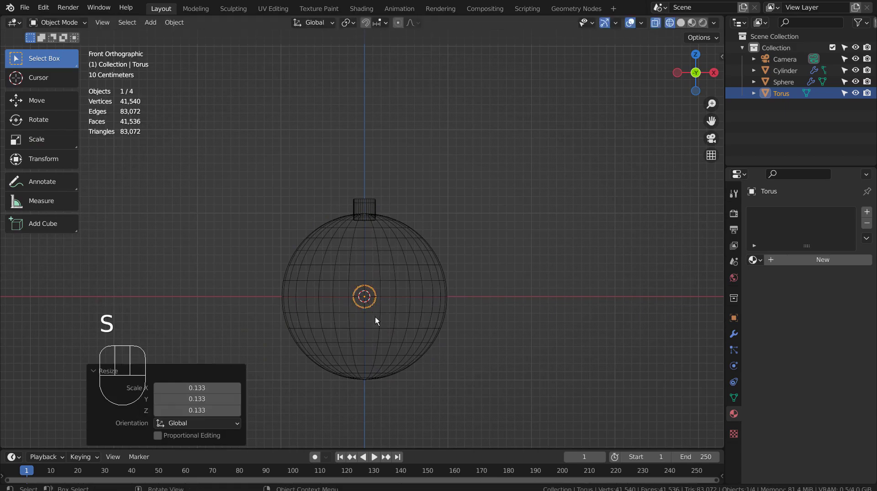
- Raise the torus about 1.17 m along Z to the cap's top and scale it down to fit within the cap's width
{"action": "key", "text": "g"}
{"action": "key", "text": "z"}
{"action": "left_click", "coordinate": [370, 215]}
{"action": "scroll", "coordinate": [393, 160], "scroll_direction": "up", "scroll_amount": 2}
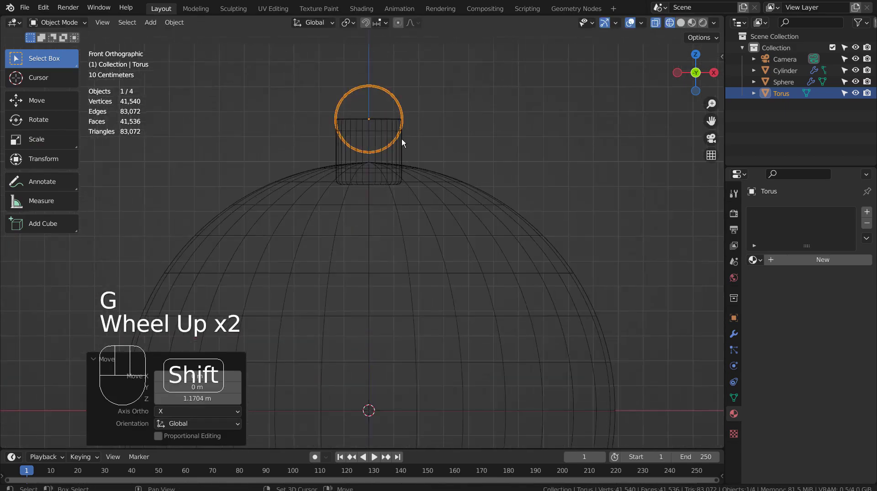
{"action": "middle_click_drag", "start_coordinate": [402, 139], "coordinate": [389, 315], "text": "shift"}
{"action": "scroll", "coordinate": [404, 327], "scroll_direction": "up", "scroll_amount": 1}
{"action": "key", "text": "shift+z"}
{"action": "key", "text": "s"}
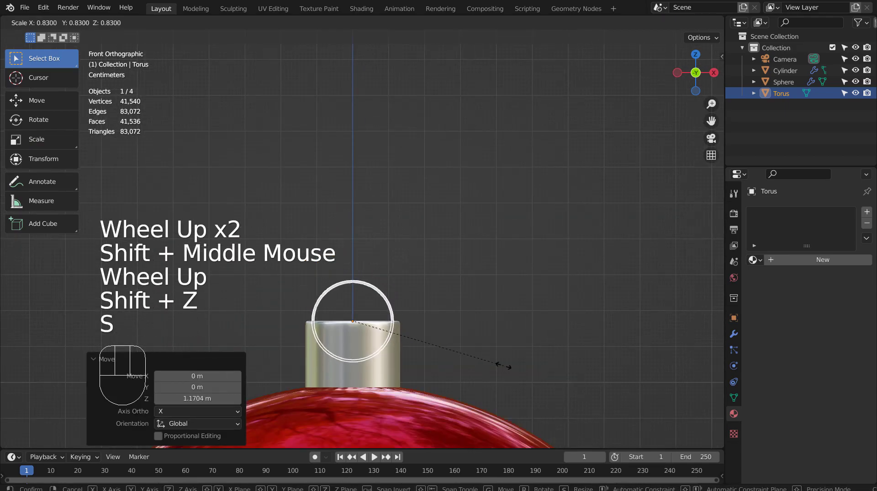
{"action": "left_click", "coordinate": [505, 364]}
{"action": "key", "text": "Tab"}
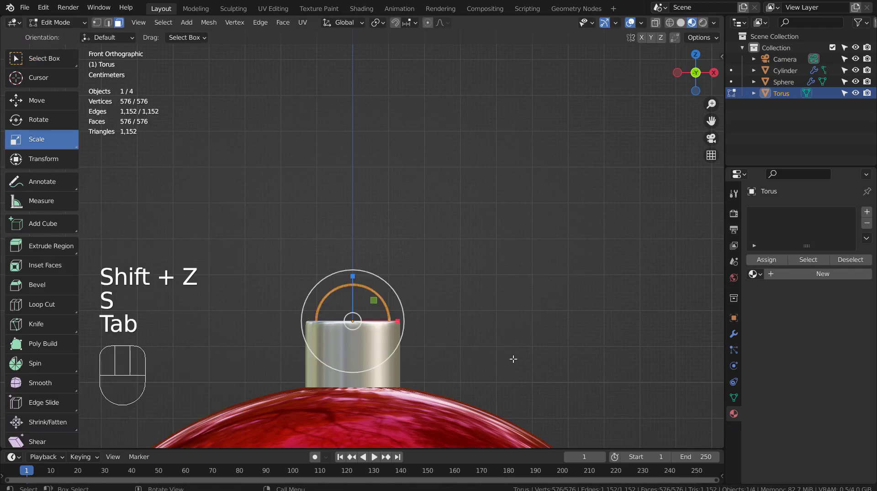
{"action": "key", "text": "Tab"}
- Assign the cap's existing metallic Material.003 to the torus ring and check the ornament
{"action": "left_click_drag", "start_coordinate": [752, 260], "coordinate": [668, 305]}
{"action": "left_click", "coordinate": [599, 313]}
{"action": "middle_click_drag", "start_coordinate": [598, 313], "coordinate": [538, 312]}
{"action": "scroll", "coordinate": [500, 352], "scroll_direction": "down", "scroll_amount": 4}
{"action": "left_click", "coordinate": [500, 352]}
{"action": "left_click", "coordinate": [537, 308]}
{"action": "scroll", "coordinate": [537, 309], "scroll_direction": "down", "scroll_amount": 2}
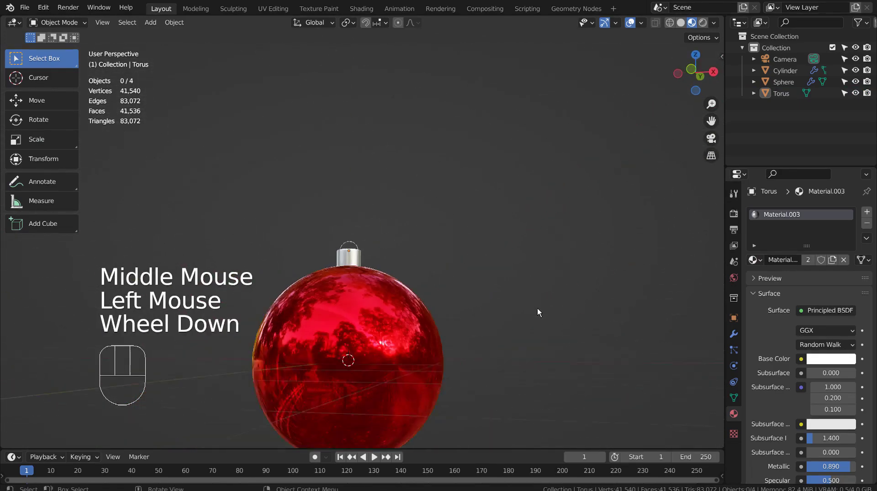
{"action": "middle_click_drag", "start_coordinate": [486, 255], "coordinate": [487, 303]}
- Select the sphere, cap and ring and duplicate them 3 m along negative X, then duplicate the copy about 6 m along positive X
{"action": "key", "text": "KP_1"}
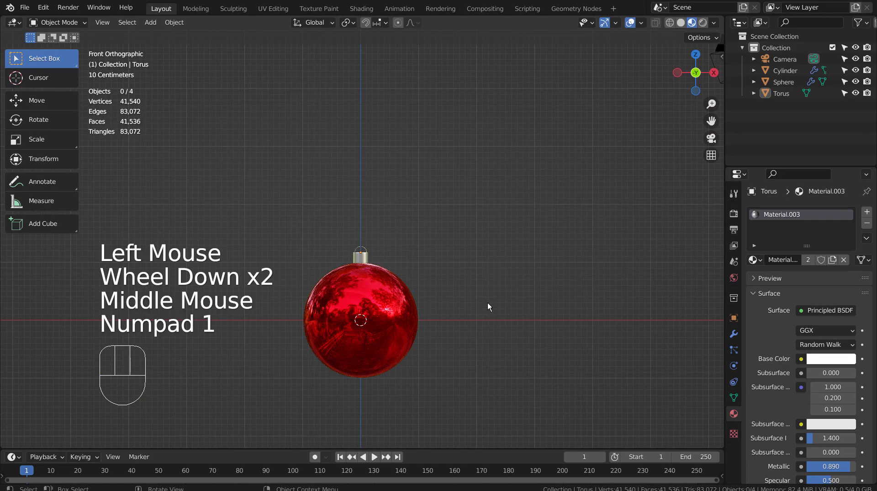
{"action": "left_click", "coordinate": [487, 303]}
{"action": "key", "text": "b"}
{"action": "left_click_drag", "start_coordinate": [313, 216], "coordinate": [357, 320]}
{"action": "left_click", "coordinate": [358, 320]}
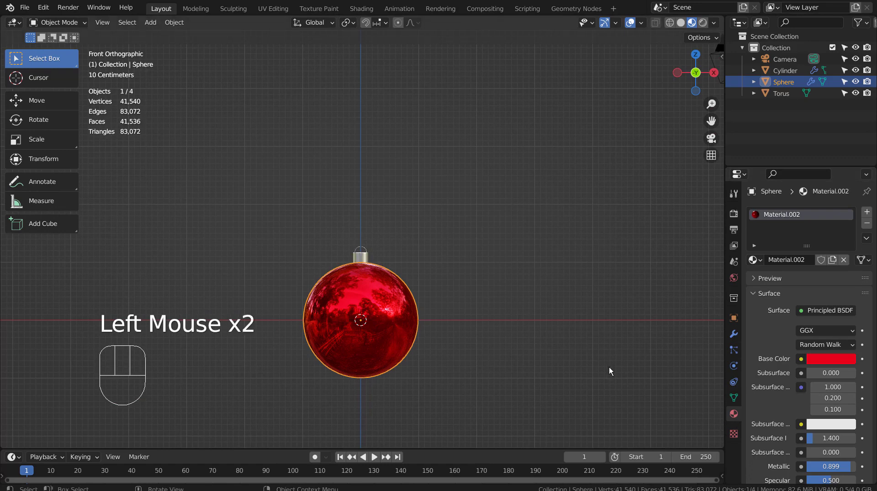
{"action": "key", "text": "b"}
{"action": "left_click_drag", "start_coordinate": [298, 212], "coordinate": [387, 351]}
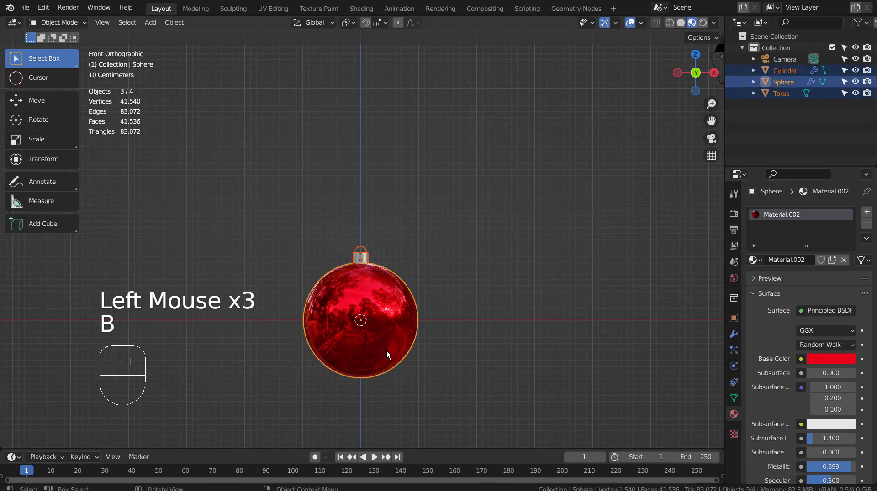
{"action": "key", "text": "shift+d"}
{"action": "key", "text": "x"}
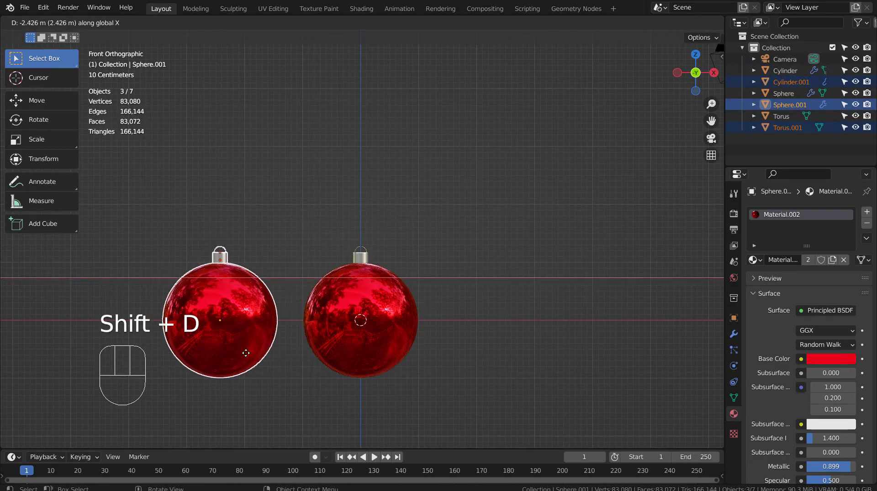
{"action": "left_click", "coordinate": [211, 356], "text": "ctrl"}
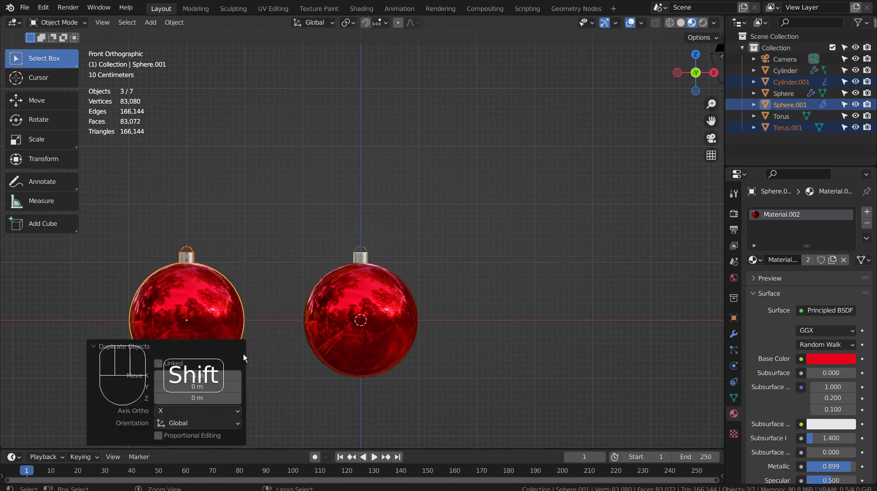
{"action": "key", "text": "shift+d"}
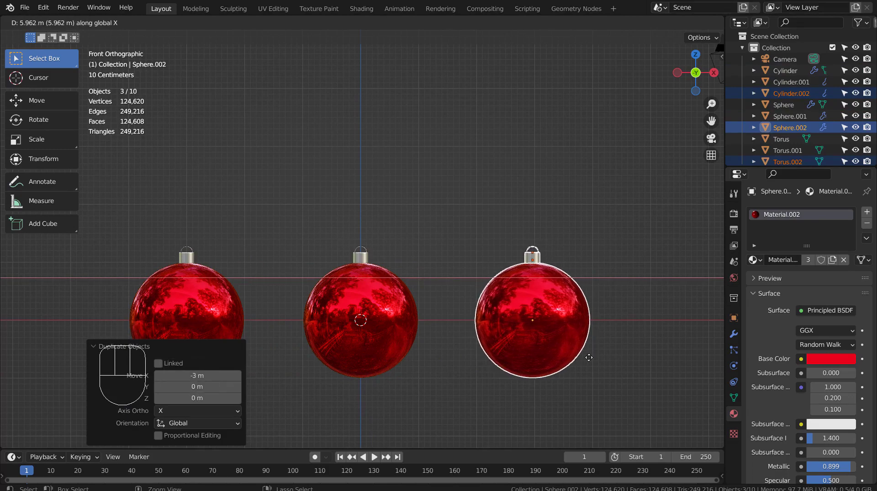
{"action": "left_click", "coordinate": [590, 358]}
- Duplicate the middle ornament's sphere, cap and ring 3 m along Y to place a fourth ornament behind it
{"action": "middle_click_drag", "start_coordinate": [590, 357], "coordinate": [413, 248]}
{"action": "left_click", "coordinate": [323, 250]}
{"action": "key", "text": "b"}
{"action": "left_click_drag", "start_coordinate": [323, 251], "coordinate": [386, 318]}
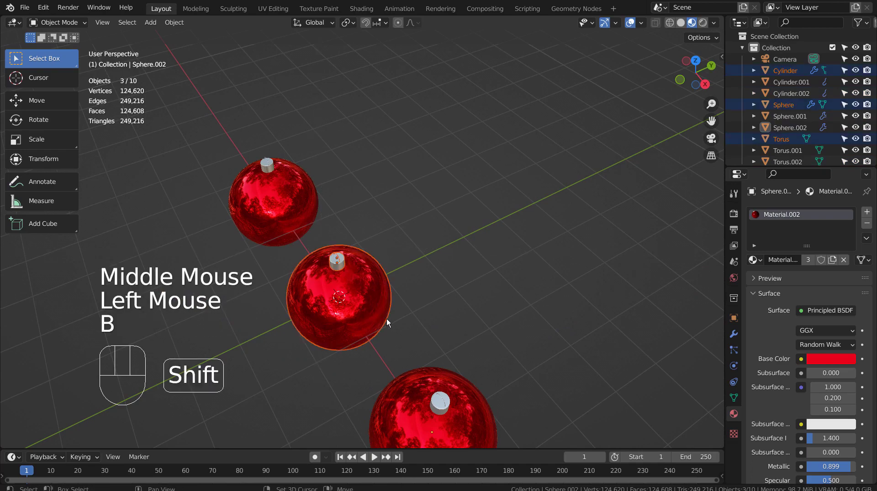
{"action": "key", "text": "shift+d"}
{"action": "left_click", "coordinate": [533, 286], "text": "ctrl"}
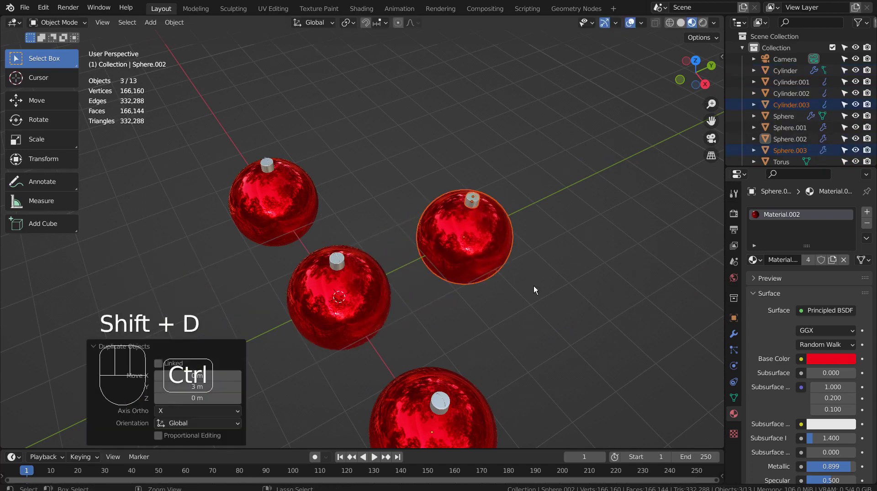
{"action": "mouse_move", "coordinate": [533, 286]}
{"action": "middle_mouse_down"}
{"action": "mouse_move", "coordinate": [545, 243]}
{"action": "mouse_move", "coordinate": [539, 272]}
{"action": "middle_mouse_up"}
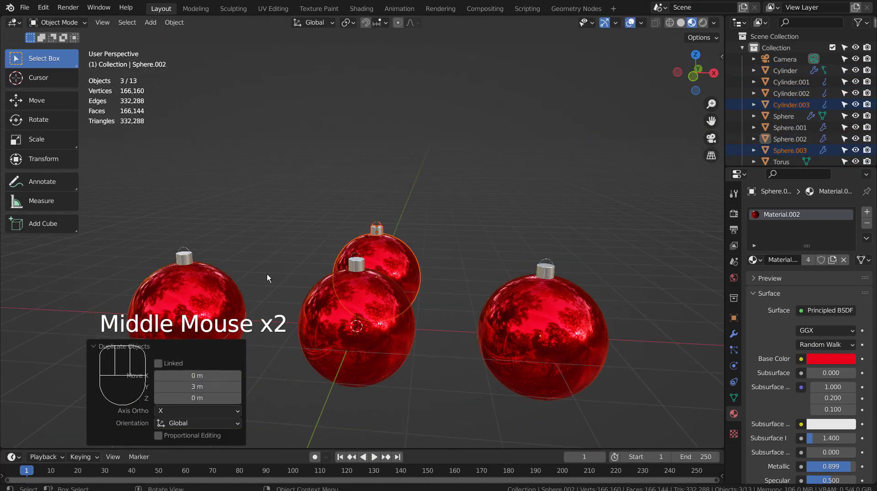
- Make the red material single-user on the middle, positive-X and rear spheres so each ornament has its own material
{"action": "left_click", "coordinate": [193, 291]}
{"action": "left_click", "coordinate": [402, 341]}
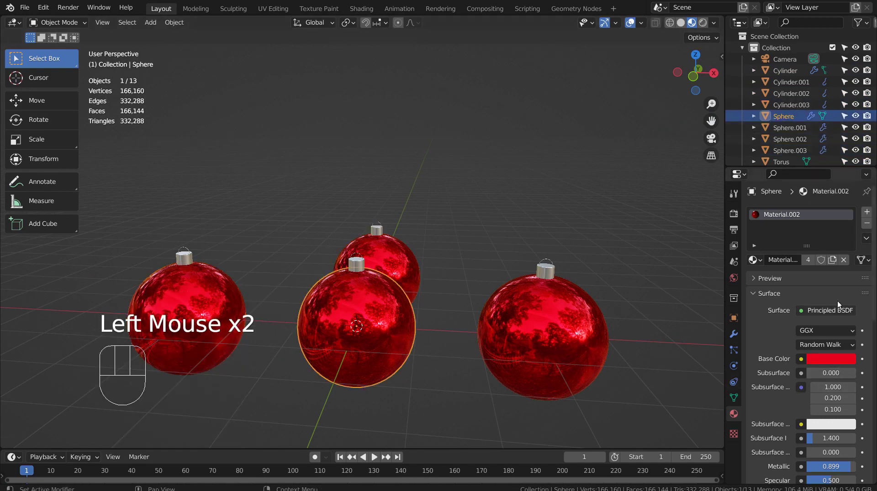
{"action": "left_click", "coordinate": [548, 312]}
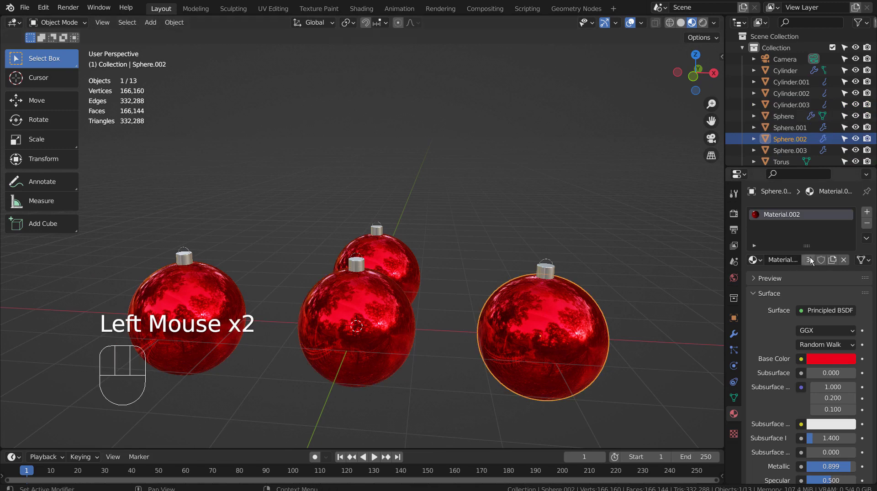
{"action": "left_click", "coordinate": [418, 235]}
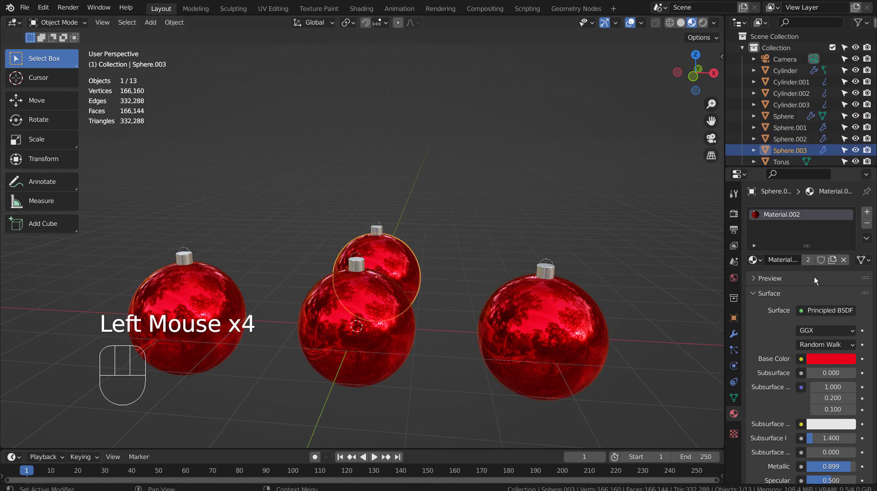
{"action": "left_click", "coordinate": [319, 322]}
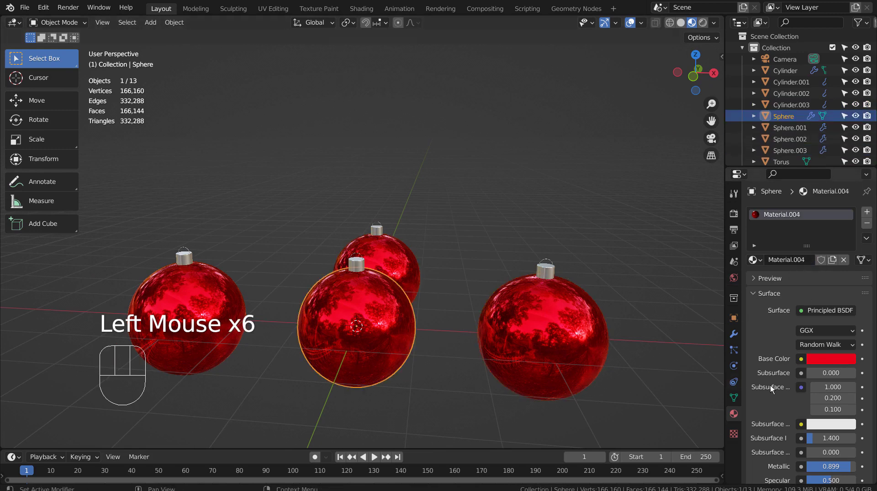
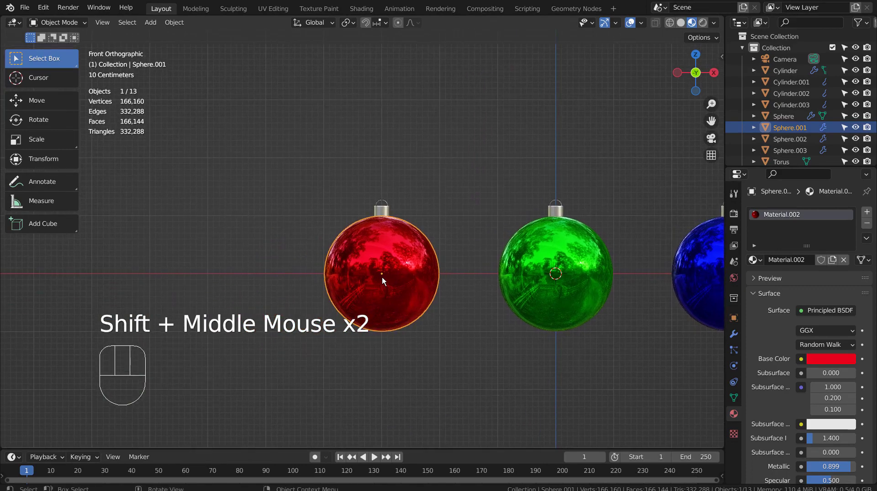
- In the shading workspace, add z1b.png as an image texture to the red sphere's material and connect its Color to Base Color
{"action": "left_click", "coordinate": [365, 11]}
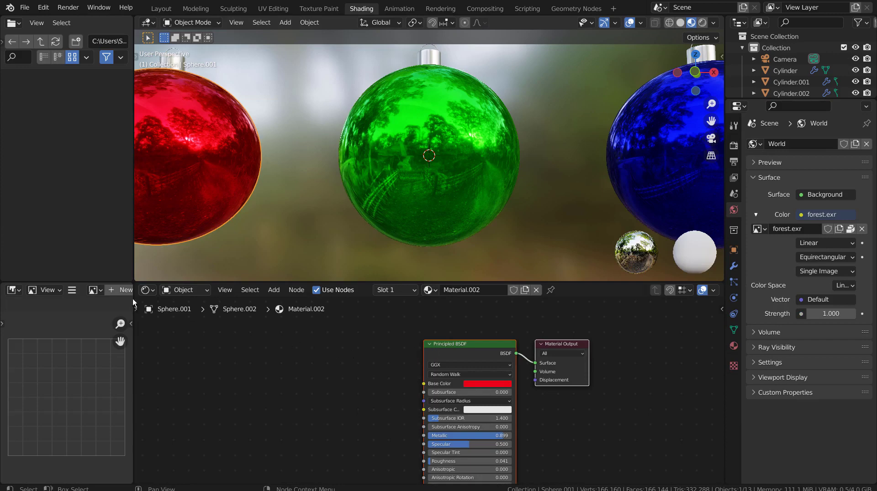
{"action": "left_click", "coordinate": [97, 290]}
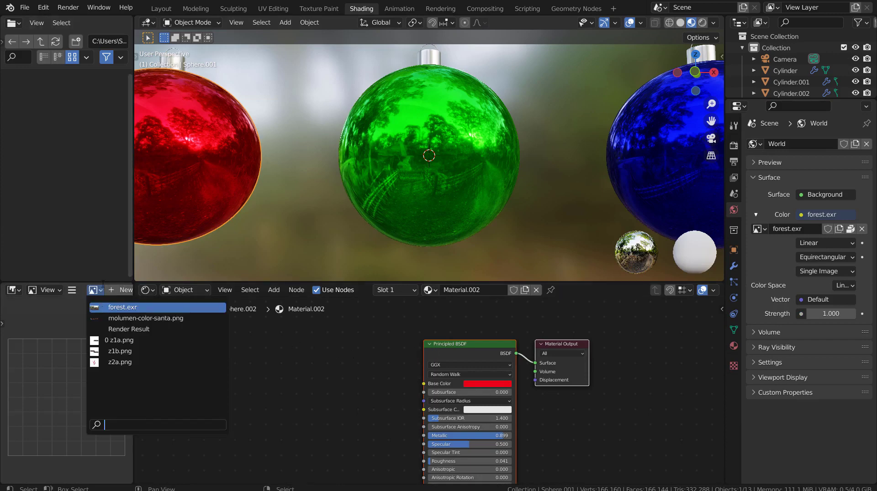
{"action": "left_click", "coordinate": [117, 350]}
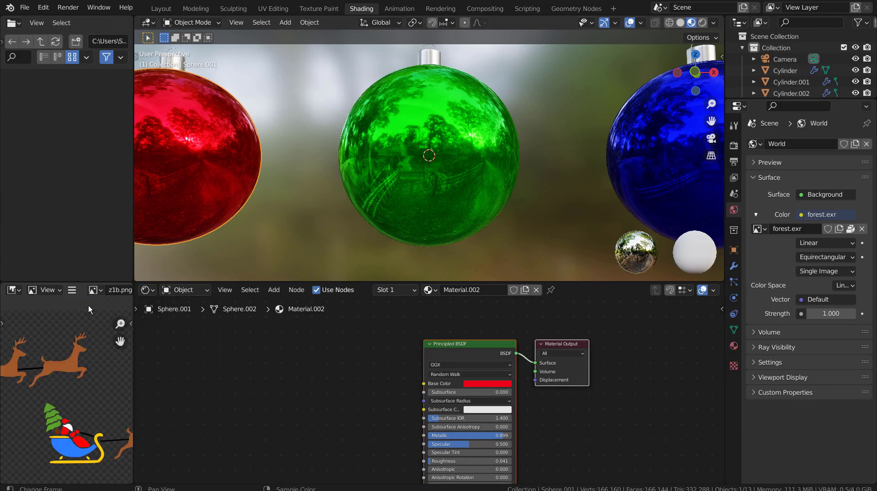
{"action": "left_click_drag", "start_coordinate": [90, 293], "coordinate": [243, 396]}
{"action": "left_click_drag", "start_coordinate": [324, 404], "coordinate": [424, 383]}
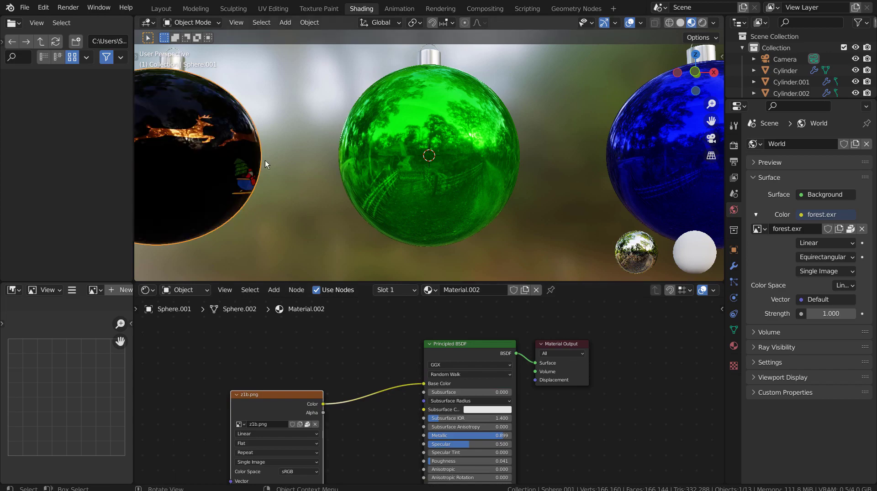
{"action": "scroll", "coordinate": [266, 160], "scroll_direction": "down", "scroll_amount": 4}
{"action": "middle_click_drag", "start_coordinate": [343, 160], "coordinate": [362, 182]}
{"action": "scroll", "coordinate": [363, 183], "scroll_direction": "up", "scroll_amount": 4}
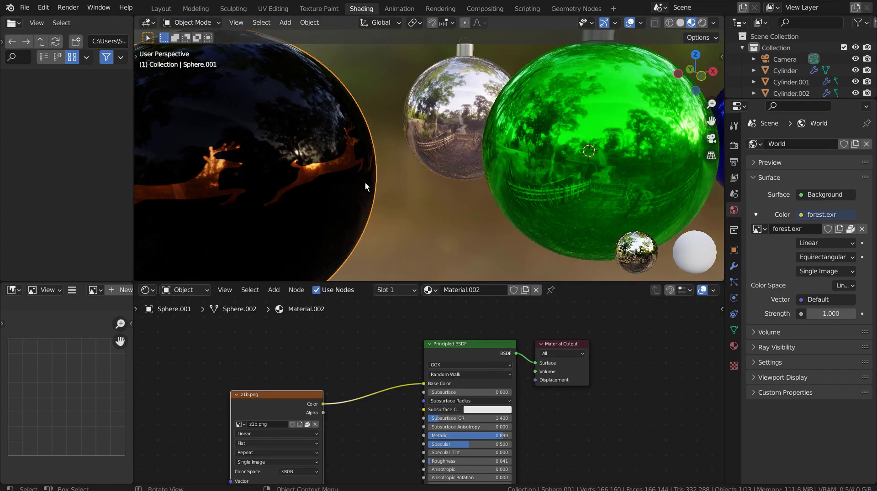
{"action": "scroll", "coordinate": [365, 186], "scroll_direction": "up", "scroll_amount": 8}
{"action": "middle_click_drag", "start_coordinate": [506, 157], "coordinate": [421, 172]}
{"action": "scroll", "coordinate": [431, 176], "scroll_direction": "down", "scroll_amount": 5}
{"action": "scroll", "coordinate": [432, 177], "scroll_direction": "down", "scroll_amount": 3}
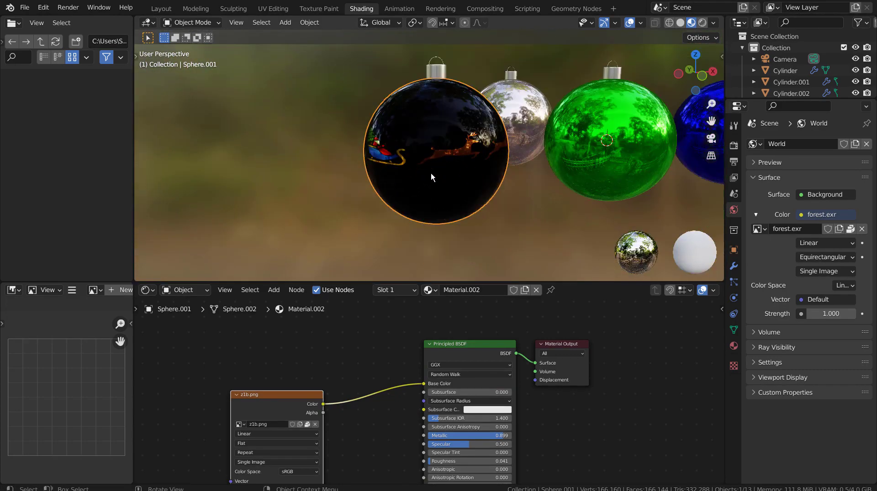
- Connect the z1b.png texture's Alpha output to the Principled BSDF's Alpha input and check the sphere
{"action": "middle_click_drag", "start_coordinate": [399, 418], "coordinate": [326, 348]}
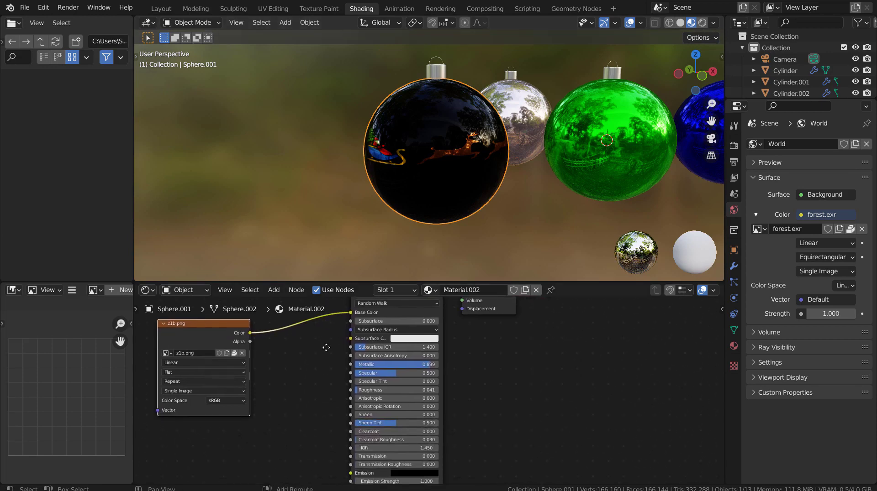
{"action": "left_click_drag", "start_coordinate": [250, 342], "coordinate": [315, 397]}
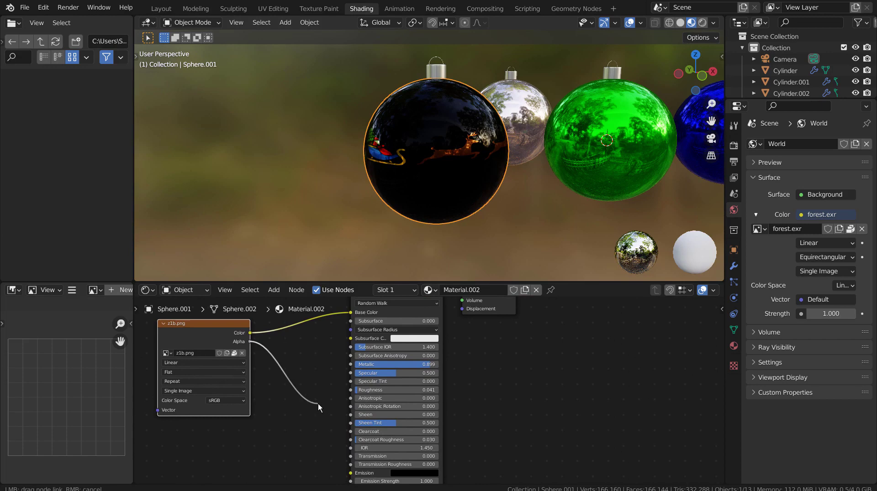
{"action": "left_click_drag", "start_coordinate": [317, 404], "coordinate": [317, 403]}
{"action": "middle_click_drag", "start_coordinate": [318, 403], "coordinate": [309, 384]}
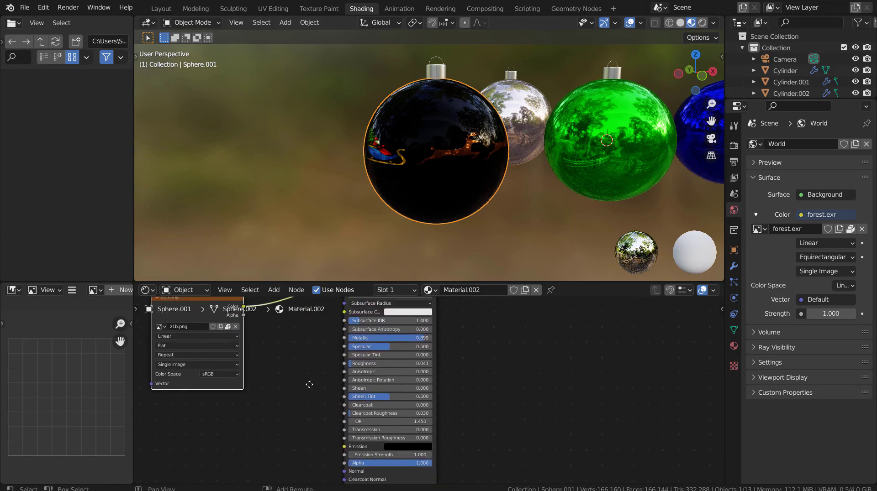
{"action": "left_click_drag", "start_coordinate": [243, 314], "coordinate": [342, 459]}
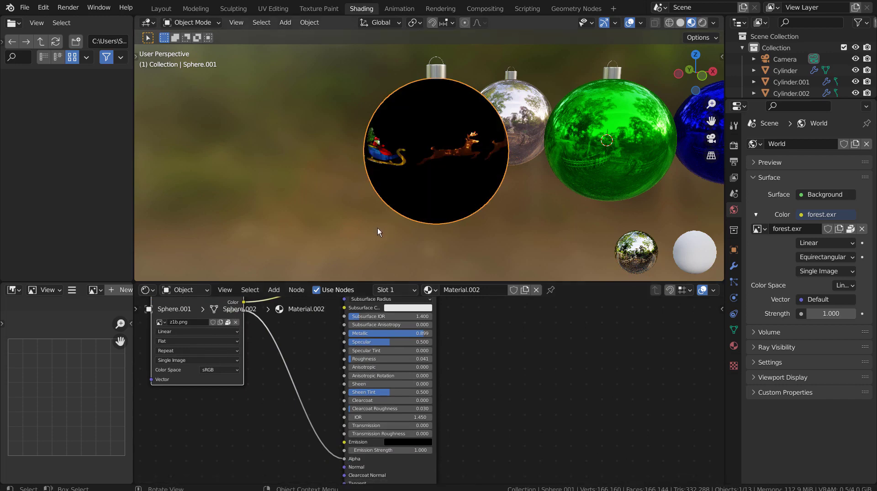
{"action": "scroll", "coordinate": [423, 186], "scroll_direction": "up", "scroll_amount": 5}
{"action": "middle_click_drag", "start_coordinate": [427, 188], "coordinate": [384, 181]}
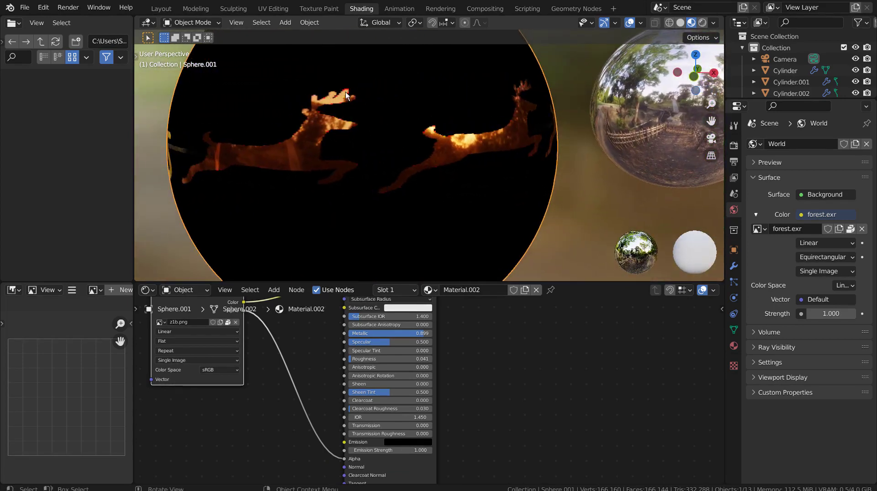
- Move the Material Output further from the Principled BSDF and insert a Mix Shader on the link between them
{"action": "scroll", "coordinate": [515, 308], "scroll_direction": "down", "scroll_amount": 2}
{"action": "middle_click_drag", "start_coordinate": [514, 307], "coordinate": [447, 343]}
{"action": "scroll", "coordinate": [416, 356], "scroll_direction": "up", "scroll_amount": 1}
{"action": "scroll", "coordinate": [416, 355], "scroll_direction": "up", "scroll_amount": 2}
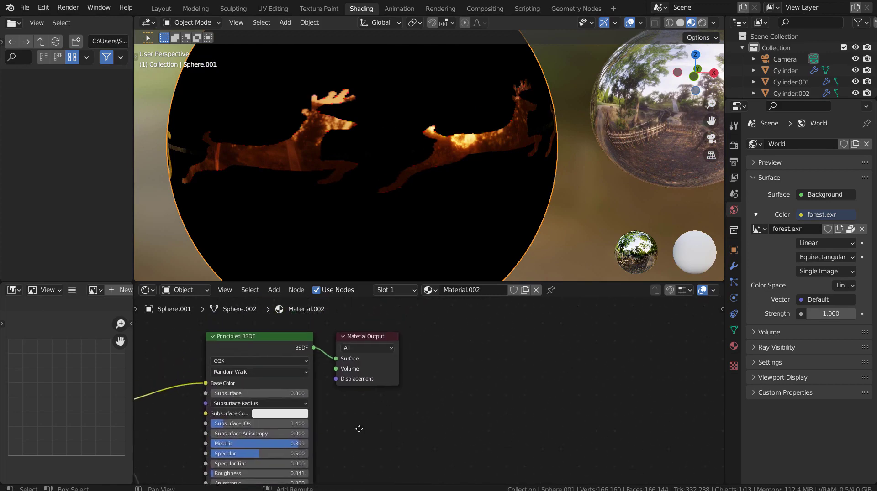
{"action": "left_click_drag", "start_coordinate": [389, 347], "coordinate": [570, 337]}
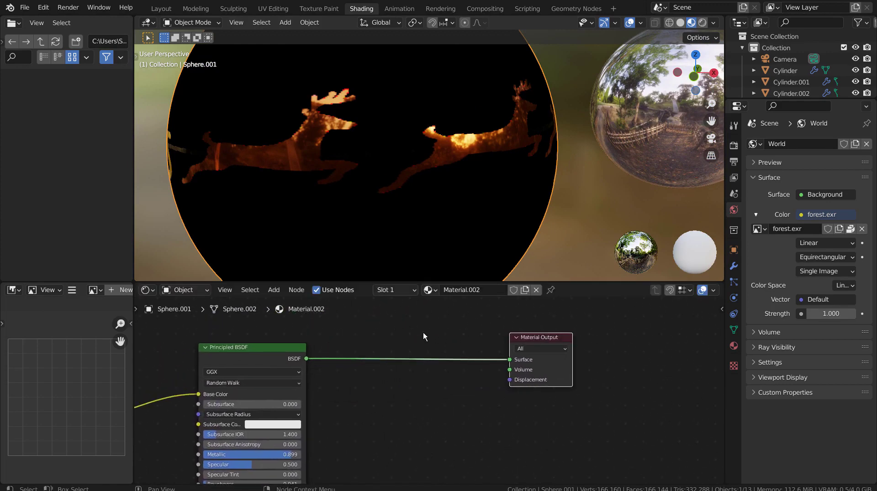
{"action": "key", "text": "shift+a"}
{"action": "left_click", "coordinate": [421, 333]}
{"action": "type", "text": "mix"}
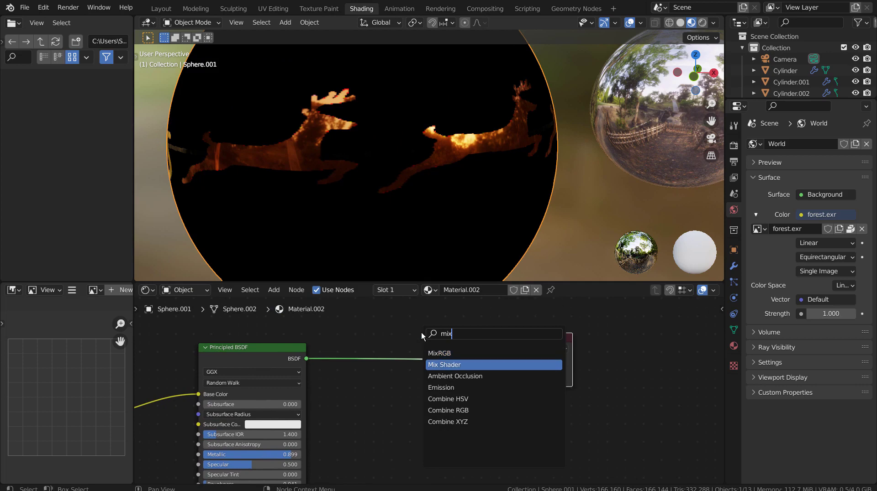
{"action": "key", "text": "Return"}
{"action": "left_click", "coordinate": [419, 343]}
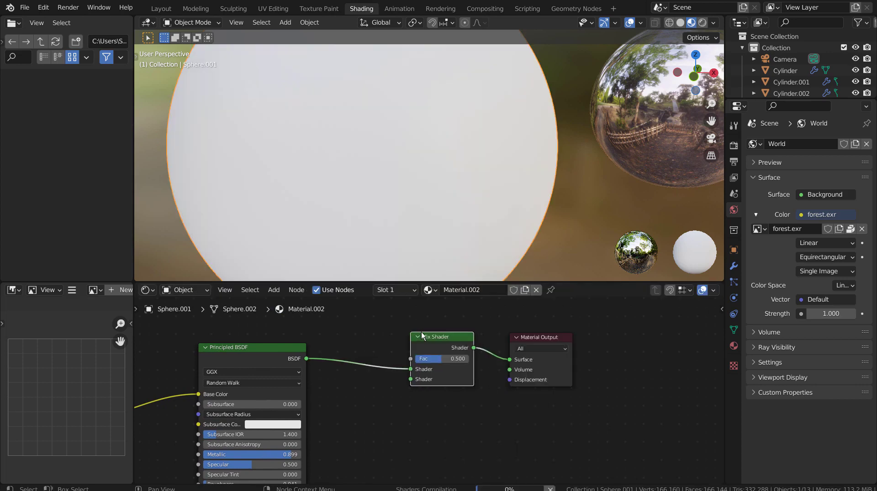
- Duplicate the Principled BSDF with its red base color and connect the copy to the Mix Shader's second Shader input
{"action": "scroll", "coordinate": [406, 365], "scroll_direction": "down", "scroll_amount": 2}
{"action": "key", "text": "shift+d"}
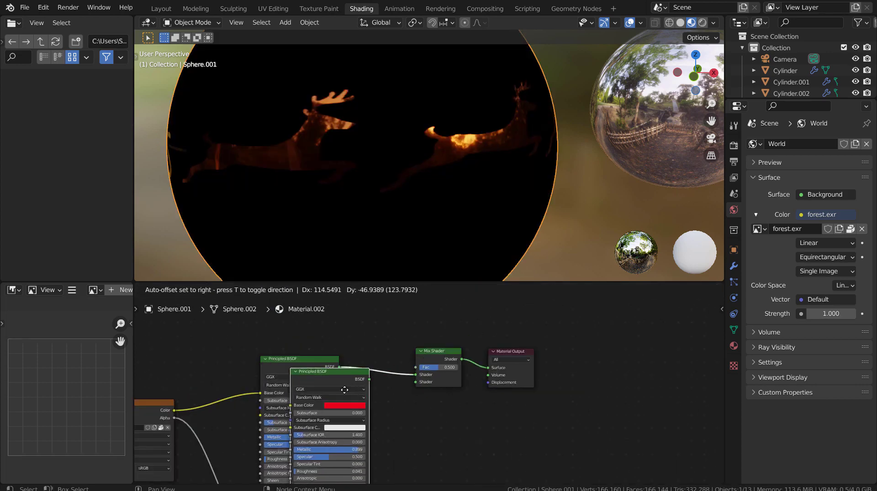
{"action": "left_click", "coordinate": [410, 418]}
{"action": "left_click_drag", "start_coordinate": [429, 420], "coordinate": [415, 383]}
{"action": "left_click_drag", "start_coordinate": [420, 414], "coordinate": [382, 409]}
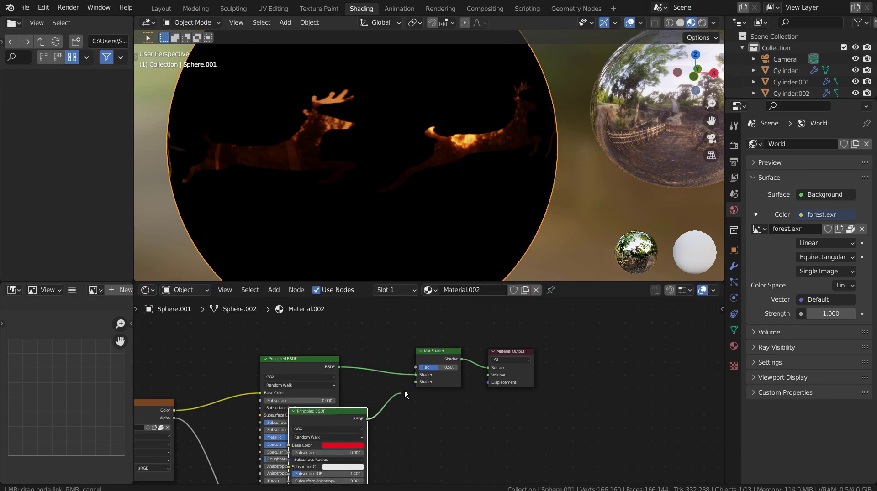
{"action": "left_click_drag", "start_coordinate": [419, 377], "coordinate": [415, 385]}
{"action": "left_click_drag", "start_coordinate": [350, 413], "coordinate": [399, 414]}
- Toggle the viewport to solid shading and back to material preview, and save the file
{"action": "middle_click_drag", "start_coordinate": [310, 184], "coordinate": [498, 94]}
{"action": "left_click", "coordinate": [680, 23]}
{"action": "left_click", "coordinate": [690, 23]}
{"action": "key", "text": "ctrl+s"}
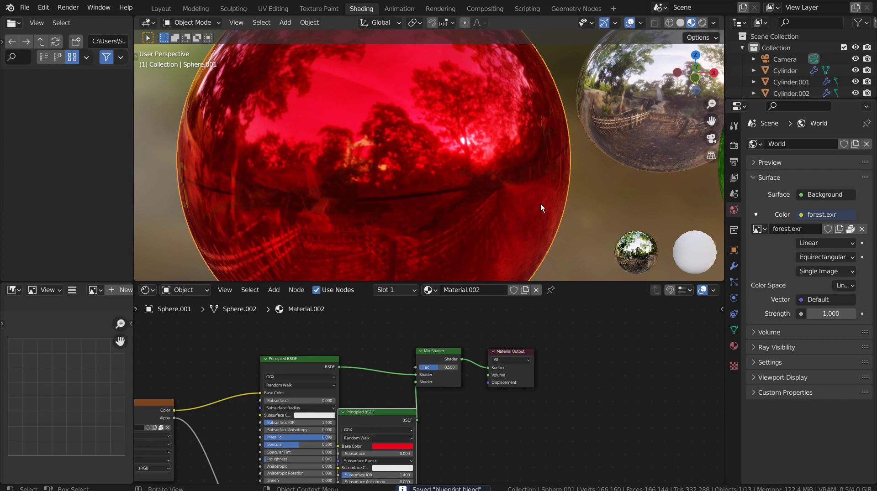
- Set the Mix Shader's Fac to about 0.073
{"action": "scroll", "coordinate": [538, 204], "scroll_direction": "down", "scroll_amount": 5}
{"action": "middle_click_drag", "start_coordinate": [538, 205], "coordinate": [467, 199]}
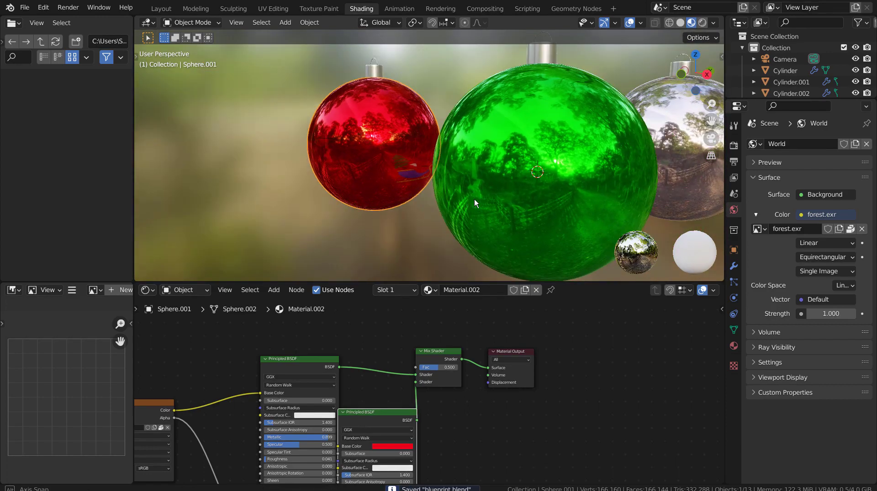
{"action": "mouse_move", "coordinate": [434, 368]}
{"action": "left_mouse_down"}
{"action": "mouse_move", "coordinate": [451, 368]}
{"action": "mouse_move", "coordinate": [419, 367]}
{"action": "left_mouse_up"}
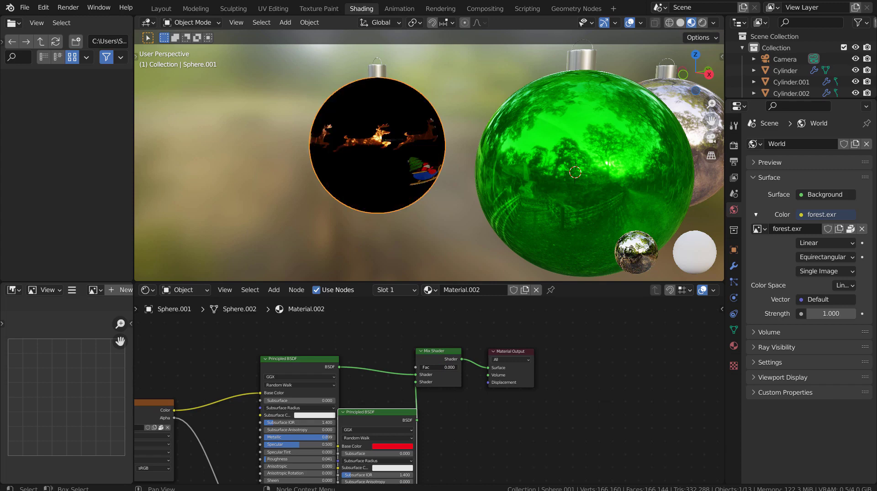
{"action": "left_click_drag", "start_coordinate": [419, 368], "coordinate": [421, 367]}
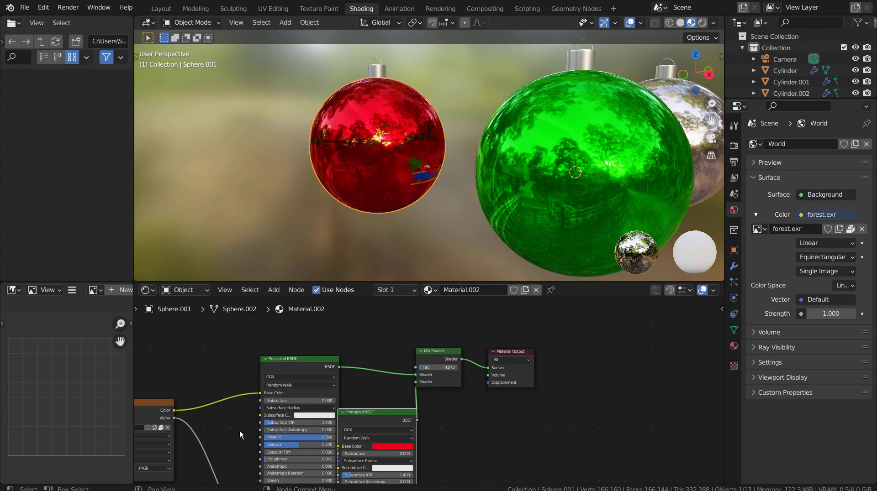
- Examine the sleigh and reindeer image on the red sphere up close and from several angles
{"action": "middle_click_drag", "start_coordinate": [238, 434], "coordinate": [379, 329]}
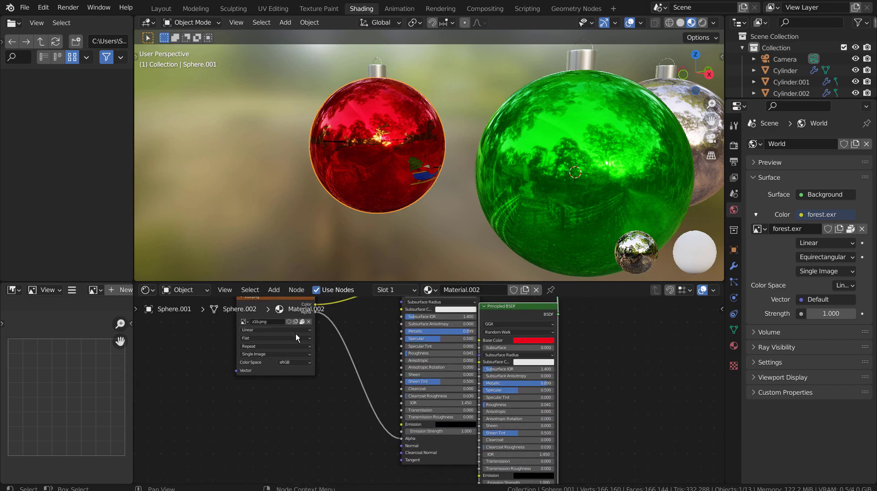
{"action": "scroll", "coordinate": [295, 335], "scroll_direction": "up", "scroll_amount": 2}
{"action": "middle_click_drag", "start_coordinate": [365, 242], "coordinate": [542, 145]}
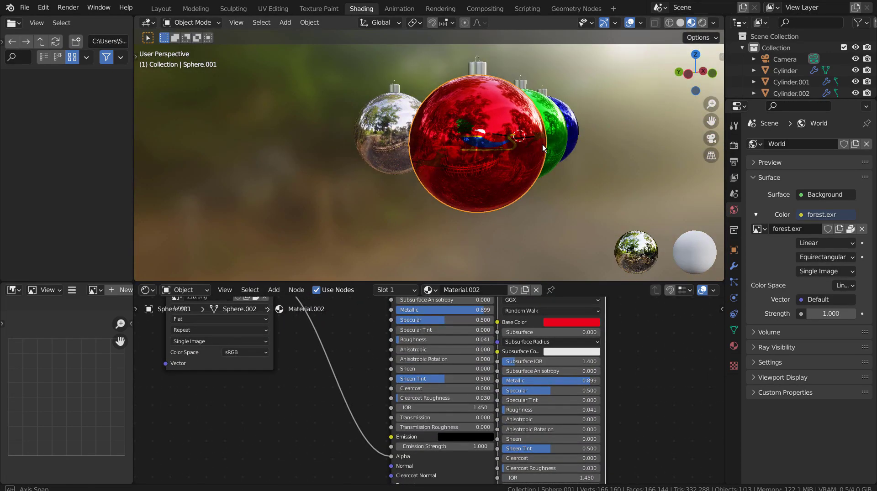
{"action": "scroll", "coordinate": [541, 144], "scroll_direction": "up", "scroll_amount": 10}
{"action": "scroll", "coordinate": [530, 161], "scroll_direction": "down", "scroll_amount": 10}
{"action": "scroll", "coordinate": [517, 160], "scroll_direction": "up", "scroll_amount": 3}
{"action": "mouse_move", "coordinate": [481, 161]}
{"action": "middle_mouse_down"}
{"action": "mouse_move", "coordinate": [376, 168]}
{"action": "mouse_move", "coordinate": [229, 146]}
{"action": "mouse_move", "coordinate": [173, 149]}
{"action": "mouse_move", "coordinate": [389, 143]}
{"action": "mouse_move", "coordinate": [493, 158]}
{"action": "middle_mouse_up"}
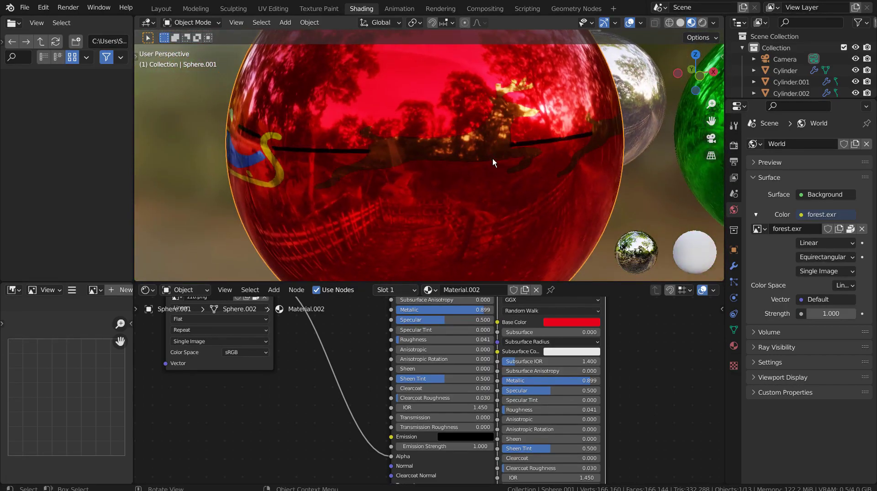
{"action": "scroll", "coordinate": [526, 207], "scroll_direction": "down", "scroll_amount": 5}
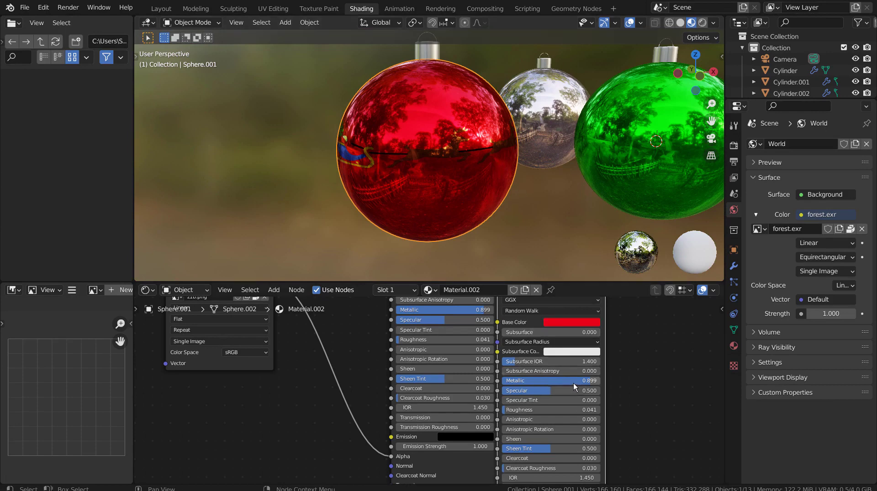
- Try a Roughness of 0.274 on the red Principled BSDF and inspect the ornament from several angles
{"action": "mouse_move", "coordinate": [521, 410]}
{"action": "left_mouse_down"}
{"action": "mouse_move", "coordinate": [562, 410]}
{"action": "mouse_move", "coordinate": [534, 410]}
{"action": "left_mouse_up"}
{"action": "middle_click_drag", "start_coordinate": [484, 192], "coordinate": [659, 139]}
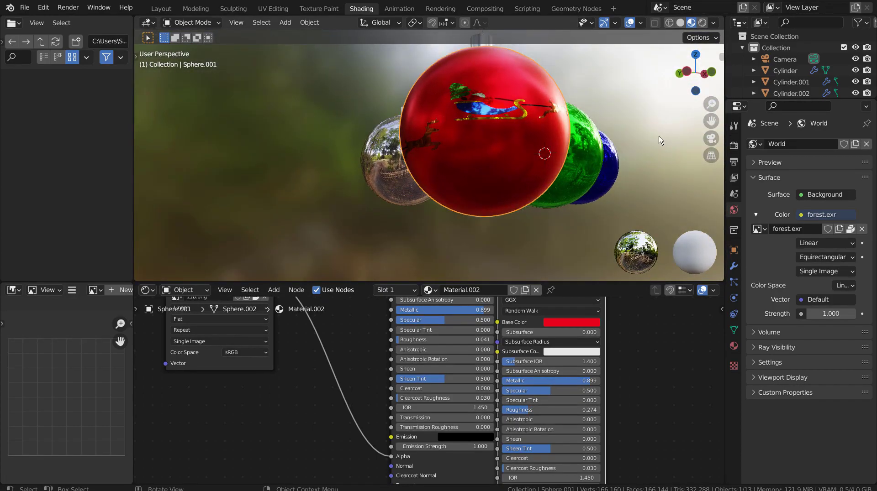
{"action": "scroll", "coordinate": [497, 121], "scroll_direction": "up", "scroll_amount": 10}
{"action": "middle_click_drag", "start_coordinate": [487, 193], "coordinate": [518, 186]}
{"action": "scroll", "coordinate": [519, 186], "scroll_direction": "down", "scroll_amount": 8}
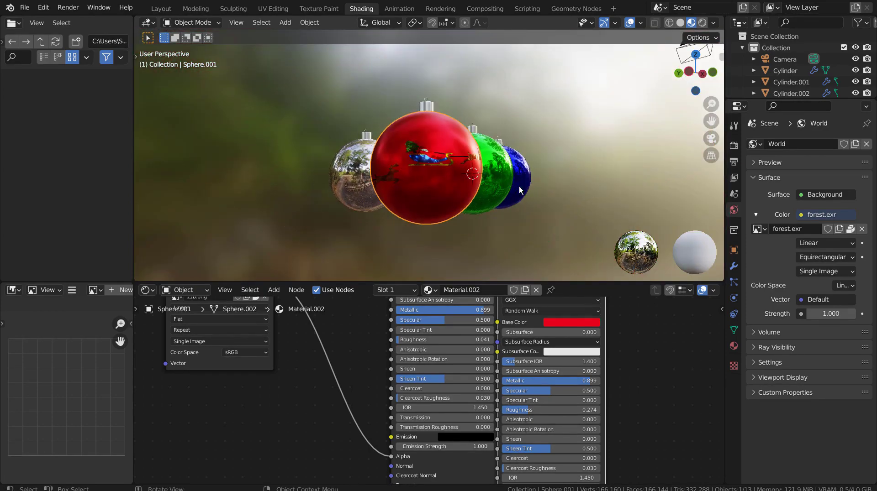
{"action": "middle_click_drag", "start_coordinate": [581, 221], "coordinate": [490, 272]}
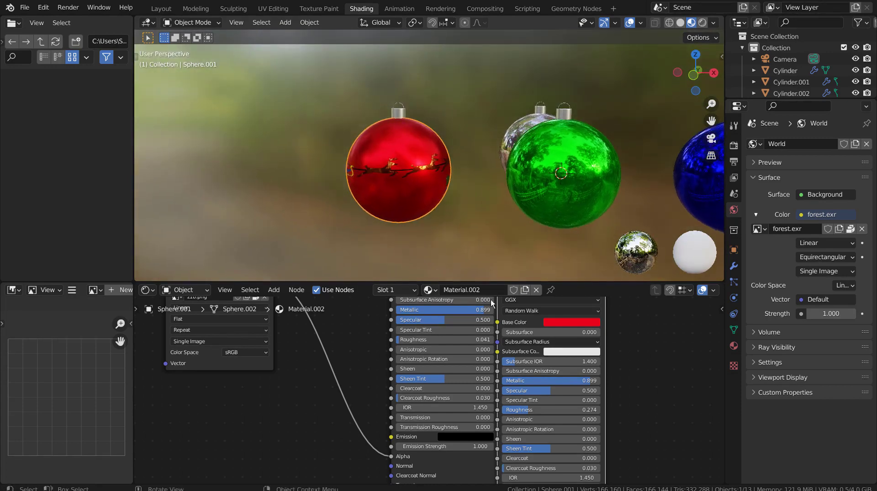
- Set Roughness to 0.070 on the red Principled BSDF and to about 0.543 on the image-textured one
{"action": "left_click_drag", "start_coordinate": [530, 409], "coordinate": [508, 410]}
{"action": "left_click_drag", "start_coordinate": [429, 339], "coordinate": [463, 339]}
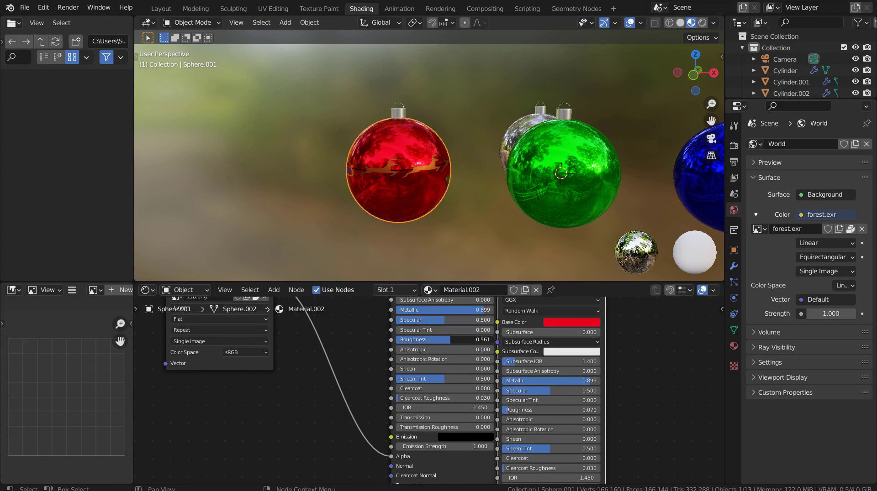
{"action": "middle_click_drag", "start_coordinate": [444, 248], "coordinate": [381, 199]}
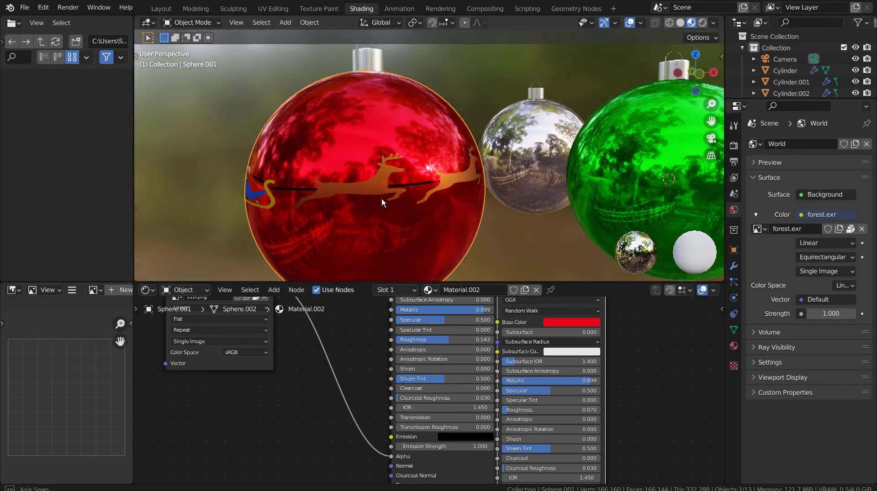
- Map the green middle sphere's UVs with Project from View in front orthographic wireframe view, and return to Object Mode
{"action": "left_click", "coordinate": [619, 172]}
{"action": "middle_click_drag", "start_coordinate": [619, 171], "coordinate": [312, 199]}
{"action": "key", "text": "KP_1"}
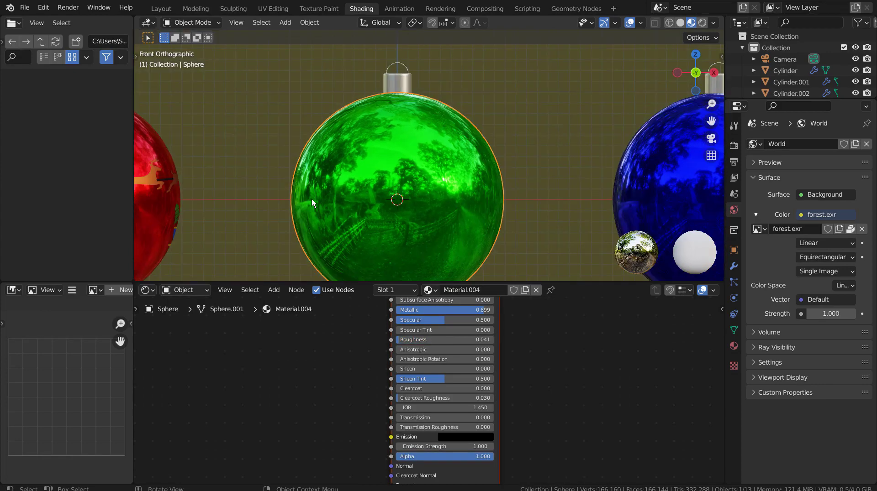
{"action": "key", "text": "Tab"}
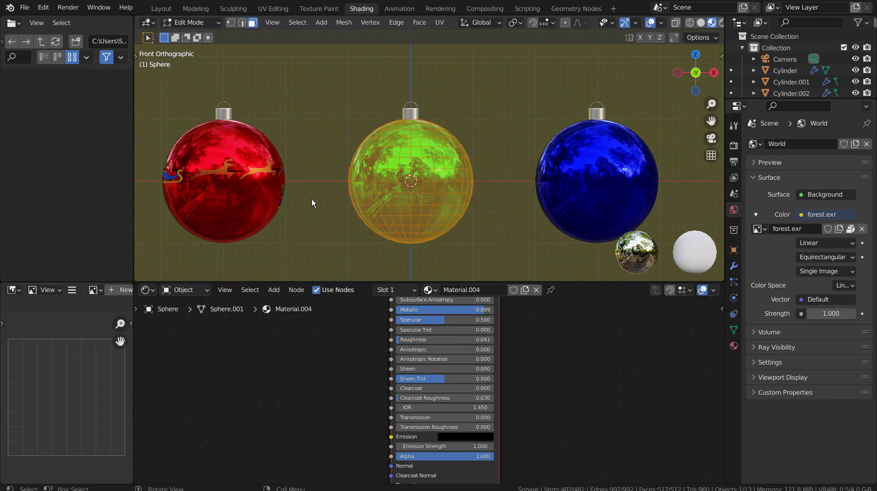
{"action": "key", "text": "shift+z"}
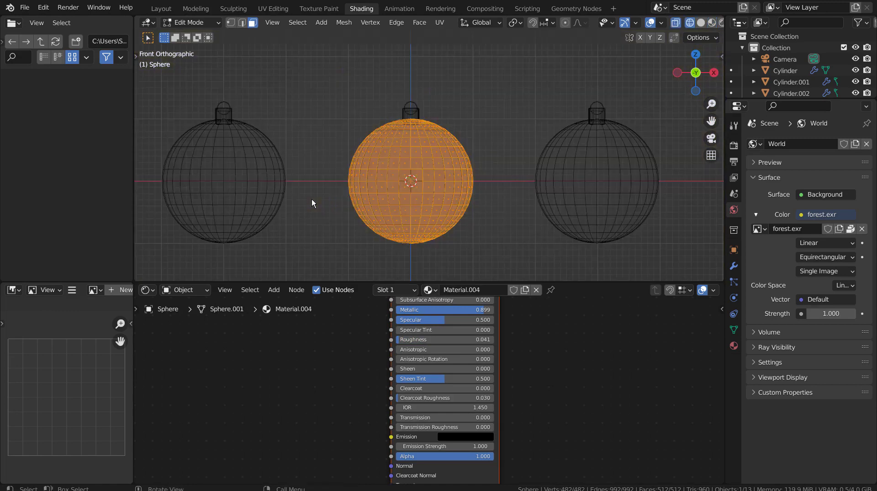
{"action": "key", "text": "u"}
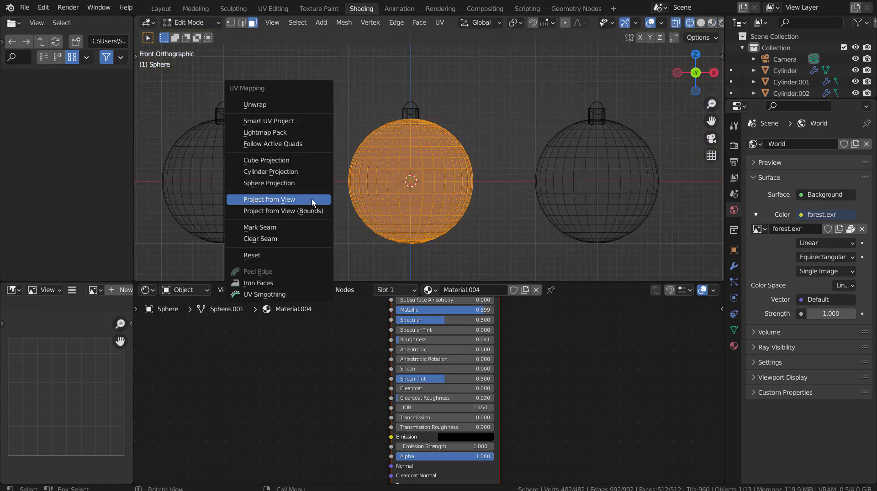
{"action": "left_click", "coordinate": [312, 201]}
{"action": "key", "text": "Tab"}
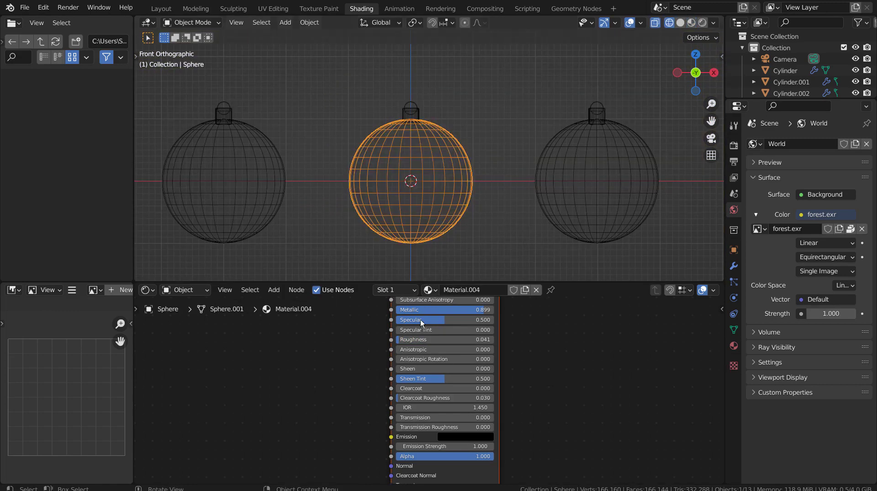
- Add z2a.png as an image texture to the green sphere's material and connect its Color to the Principled BSDF's Base Color
{"action": "scroll", "coordinate": [391, 340], "scroll_direction": "down", "scroll_amount": 3}
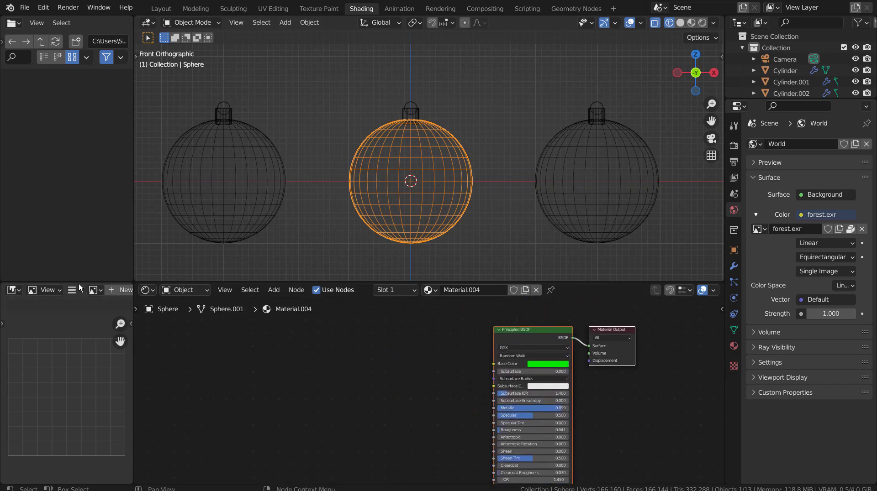
{"action": "left_click", "coordinate": [95, 290]}
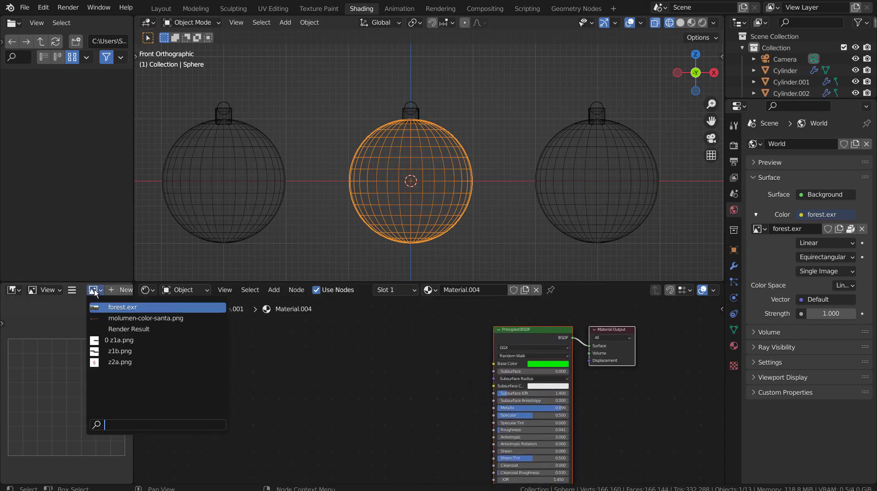
{"action": "left_click", "coordinate": [115, 362]}
{"action": "left_click_drag", "start_coordinate": [92, 292], "coordinate": [347, 388]}
{"action": "left_click_drag", "start_coordinate": [415, 397], "coordinate": [494, 362]}
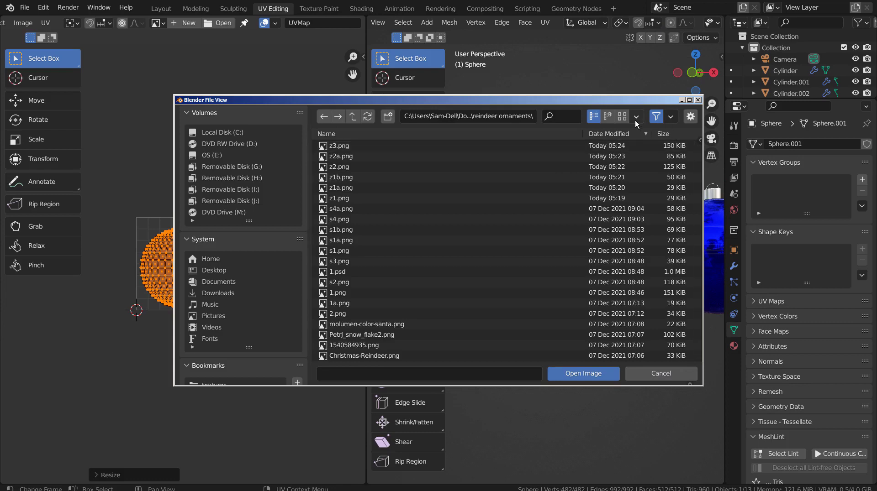
- Load z2a.png behind the green sphere's UVs in the UV editor and scale the UVs to about 0.86
{"action": "left_click", "coordinate": [622, 117]}
{"action": "double_click", "coordinate": [439, 169]}
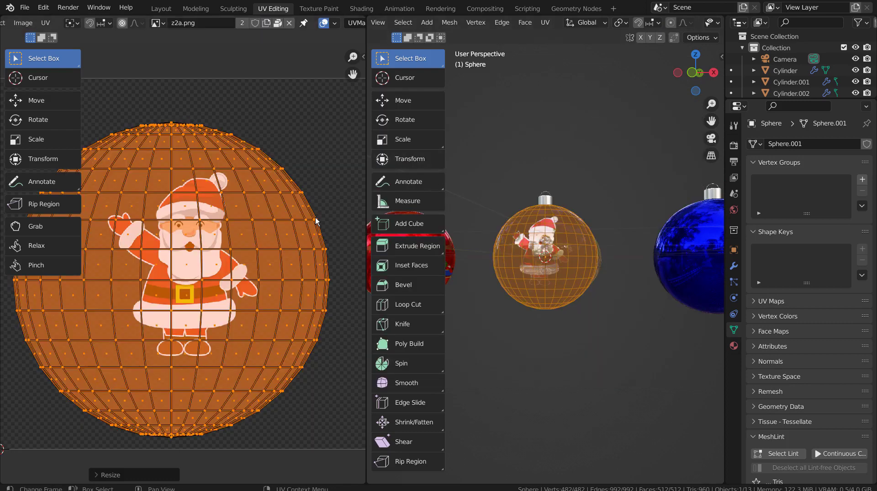
{"action": "key", "text": "s"}
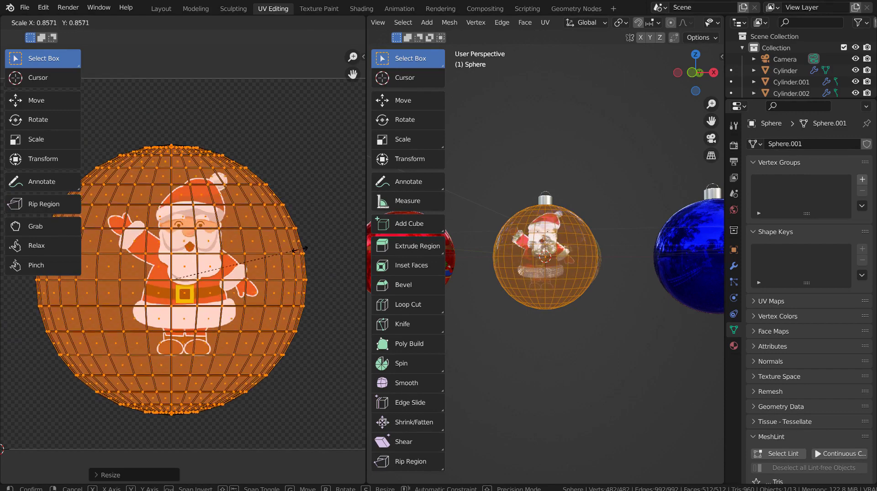
{"action": "left_click", "coordinate": [284, 253]}
- Move the sphere's UVs about 0.032 along X to centre them on Santa, and inspect the ornament in the Layout workspace
{"action": "key", "text": "g"}
{"action": "key", "text": "x"}
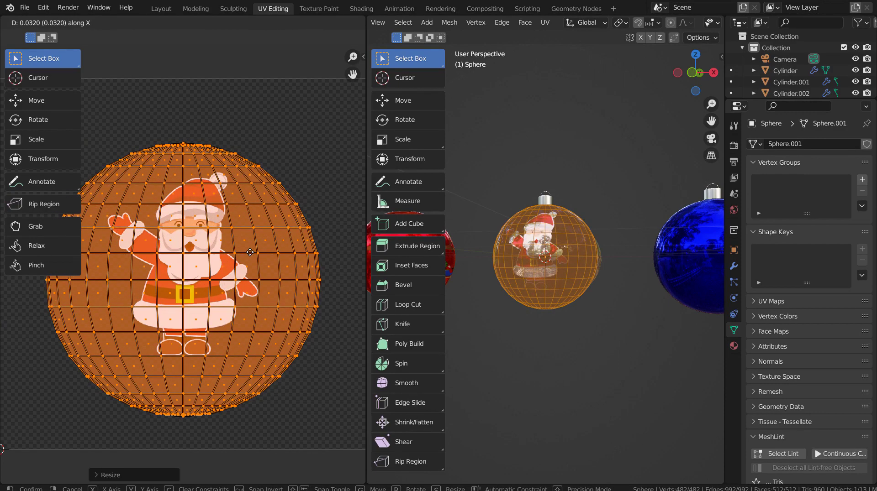
{"action": "left_click", "coordinate": [250, 253]}
{"action": "middle_click_drag", "start_coordinate": [594, 274], "coordinate": [562, 271]}
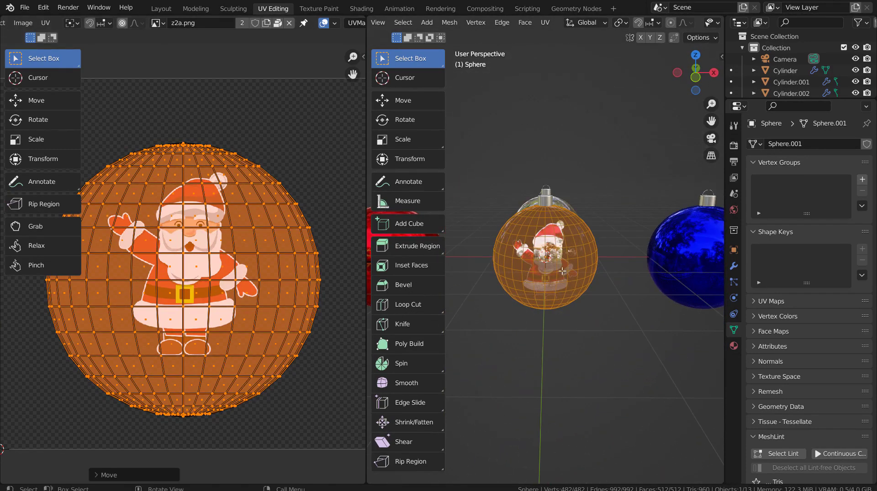
{"action": "double_click", "coordinate": [158, 13]}
{"action": "left_click", "coordinate": [616, 347]}
{"action": "middle_click_drag", "start_coordinate": [615, 347], "coordinate": [471, 355], "text": "shift"}
{"action": "scroll", "coordinate": [467, 364], "scroll_direction": "up", "scroll_amount": 2}
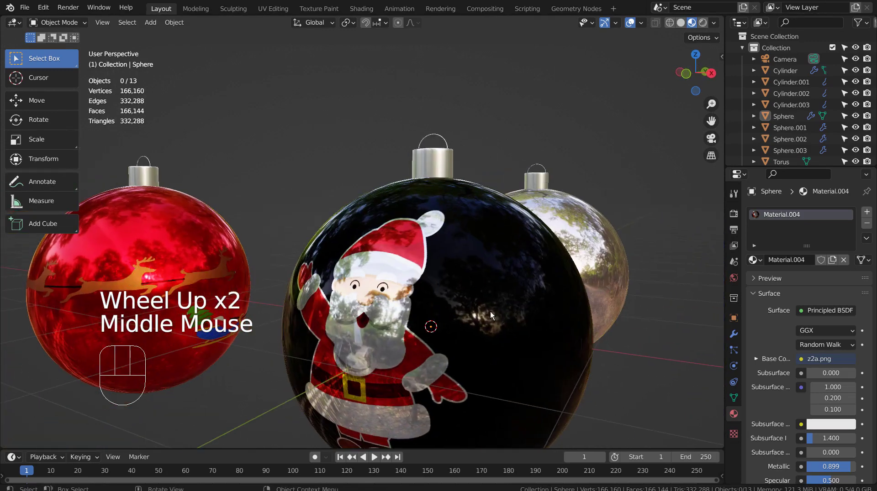
- In the Shading workspace, rearrange the nodes of the middle sphere's material and duplicate a green Principled BSDF below the image-textured one
{"action": "left_click", "coordinate": [373, 9]}
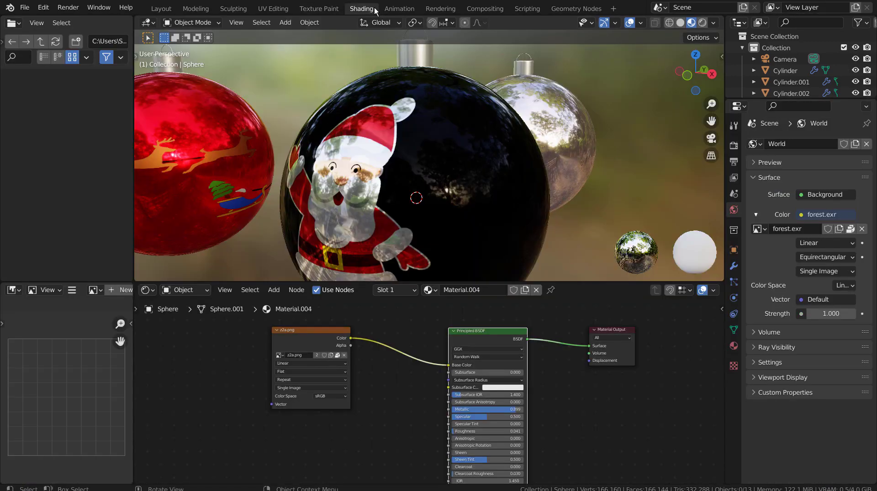
{"action": "left_click_drag", "start_coordinate": [494, 342], "coordinate": [318, 321]}
{"action": "left_click_drag", "start_coordinate": [390, 322], "coordinate": [365, 320]}
{"action": "key", "text": "shift+d"}
{"action": "left_click", "coordinate": [483, 395]}
- Insert a Mix Shader before the Material Output and connect the green Principled BSDF to its second Shader input
{"action": "key", "text": "shift+a"}
{"action": "left_click", "coordinate": [520, 338]}
{"action": "type", "text": "mix"}
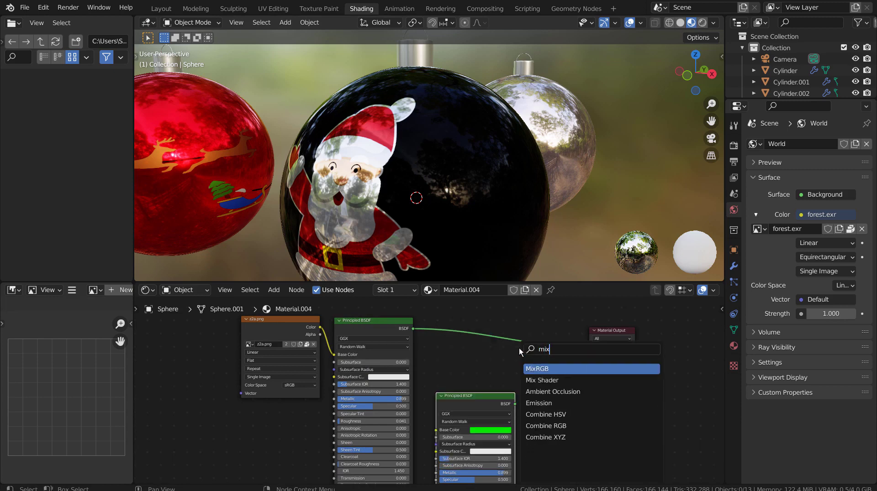
{"action": "key", "text": "Return"}
{"action": "left_click", "coordinate": [519, 348]}
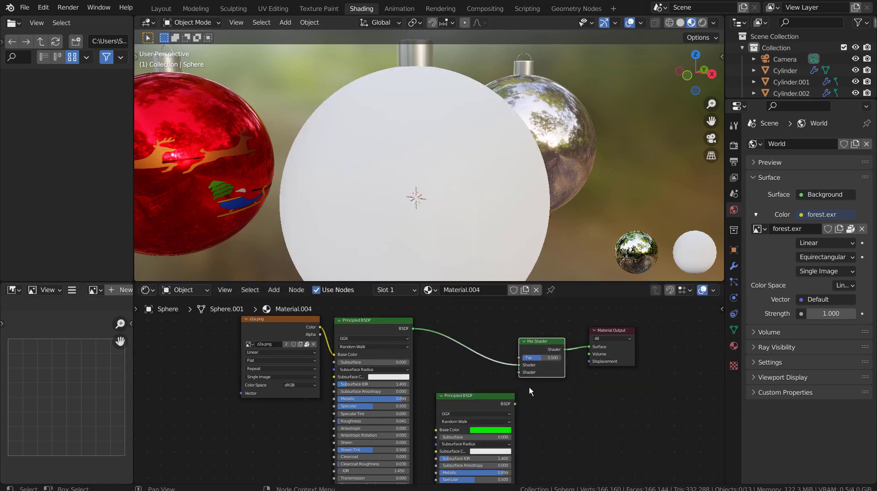
{"action": "left_click_drag", "start_coordinate": [515, 405], "coordinate": [517, 373]}
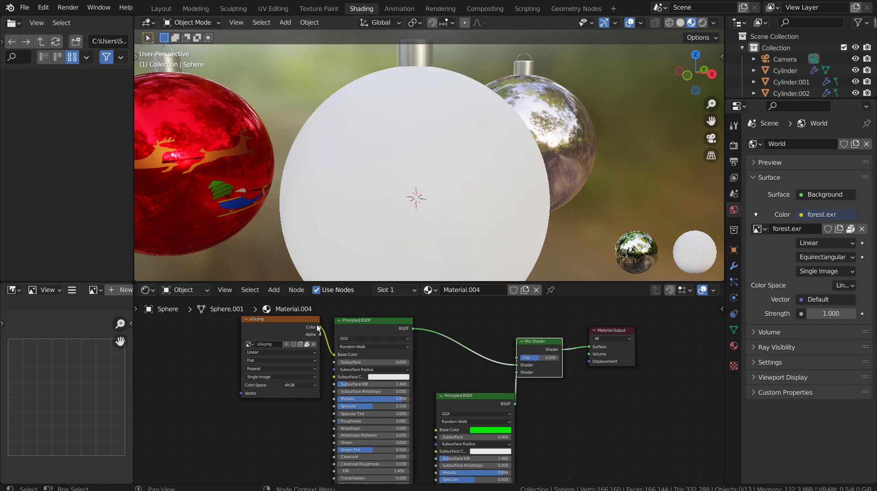
- Connect z2a.png's Alpha to the image-textured Principled BSDF's Alpha and set that shader's Roughness to 0.499
{"action": "scroll", "coordinate": [321, 355], "scroll_direction": "down", "scroll_amount": 2}
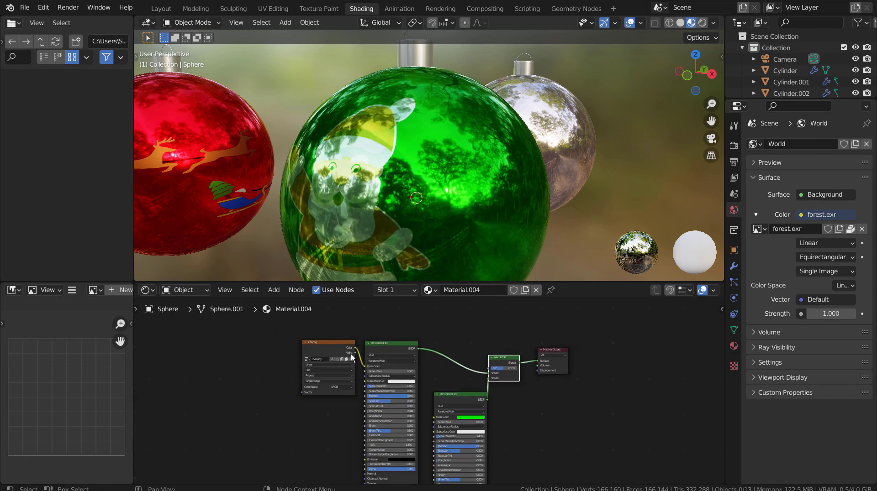
{"action": "mouse_move", "coordinate": [342, 355]}
{"action": "left_mouse_down"}
{"action": "mouse_move", "coordinate": [316, 358]}
{"action": "mouse_move", "coordinate": [360, 443]}
{"action": "mouse_move", "coordinate": [366, 473]}
{"action": "mouse_move", "coordinate": [365, 433]}
{"action": "left_mouse_up"}
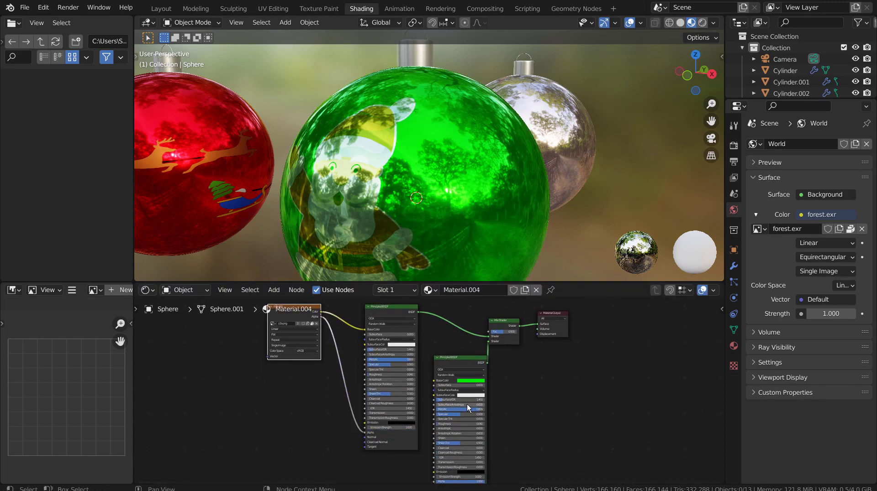
{"action": "scroll", "coordinate": [424, 345], "scroll_direction": "up", "scroll_amount": 5}
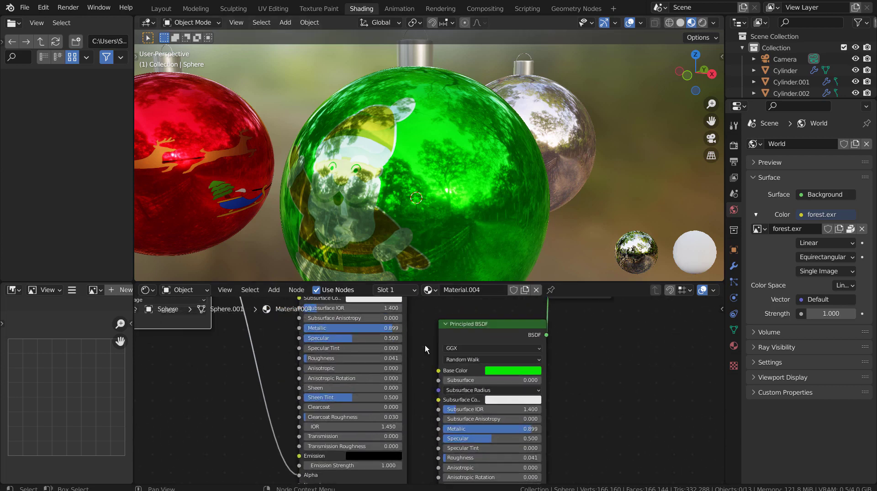
{"action": "mouse_move", "coordinate": [317, 387]}
{"action": "left_mouse_down"}
{"action": "mouse_move", "coordinate": [367, 387]}
{"action": "mouse_move", "coordinate": [359, 388]}
{"action": "left_mouse_up"}
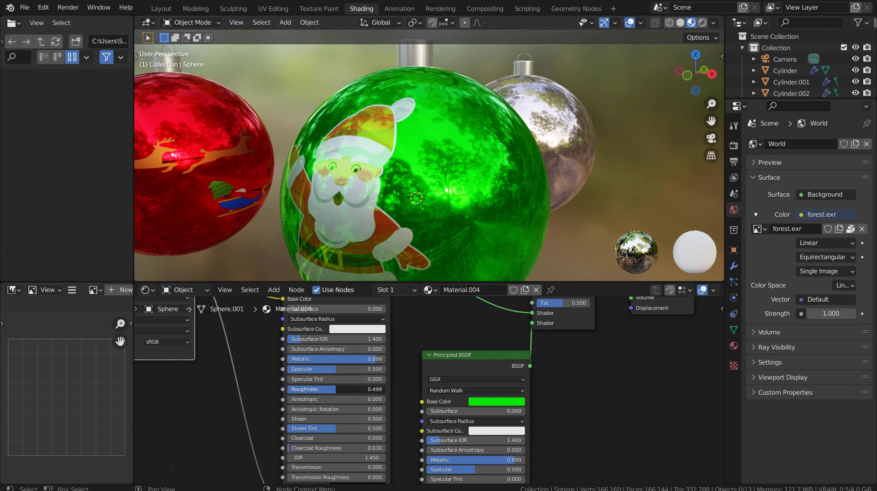
- Try a Roughness of 0.194 on the green Principled BSDF
{"action": "scroll", "coordinate": [472, 468], "scroll_direction": "down", "scroll_amount": 1}
{"action": "middle_click_drag", "start_coordinate": [473, 466], "coordinate": [418, 415]}
{"action": "left_click_drag", "start_coordinate": [394, 424], "coordinate": [407, 423]}
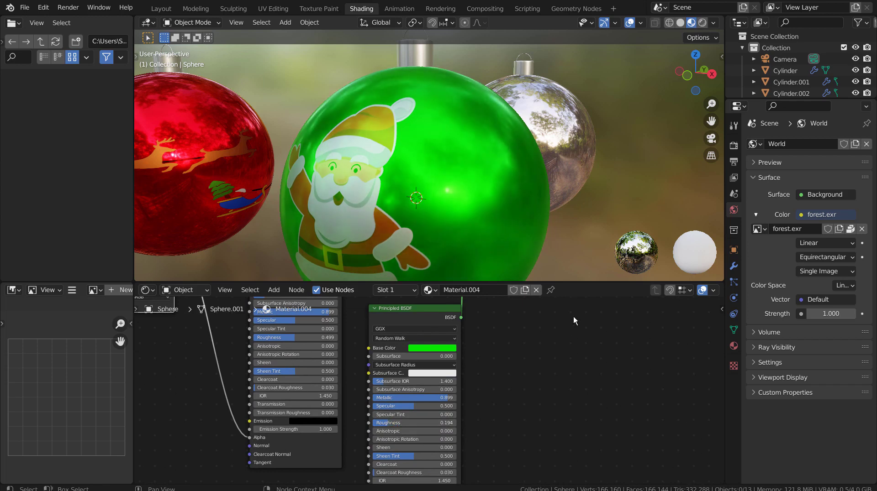
- Set the Mix Shader's Fac to 0.047 on the green ornament and inspect the Santa image up close
{"action": "middle_click_drag", "start_coordinate": [567, 328], "coordinate": [517, 408]}
{"action": "left_click_drag", "start_coordinate": [437, 341], "coordinate": [414, 343]}
{"action": "middle_click_drag", "start_coordinate": [415, 249], "coordinate": [481, 231]}
{"action": "scroll", "coordinate": [426, 210], "scroll_direction": "down", "scroll_amount": 5}
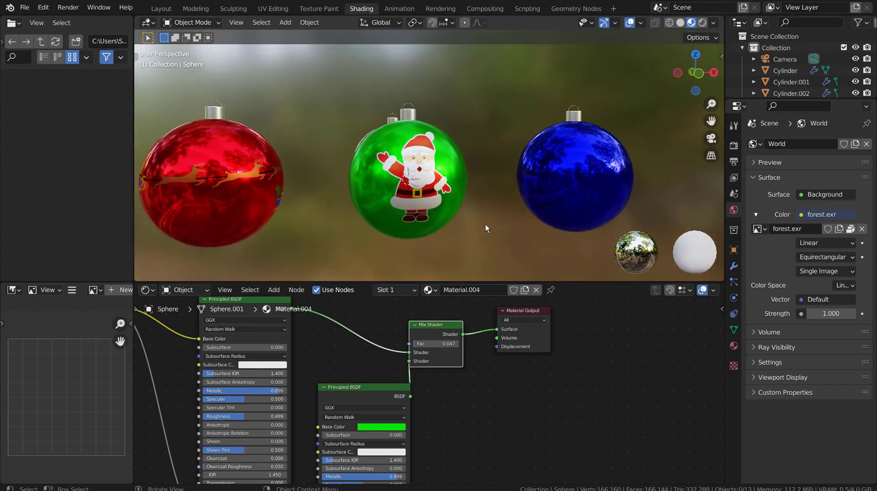
{"action": "scroll", "coordinate": [489, 219], "scroll_direction": "up", "scroll_amount": 6}
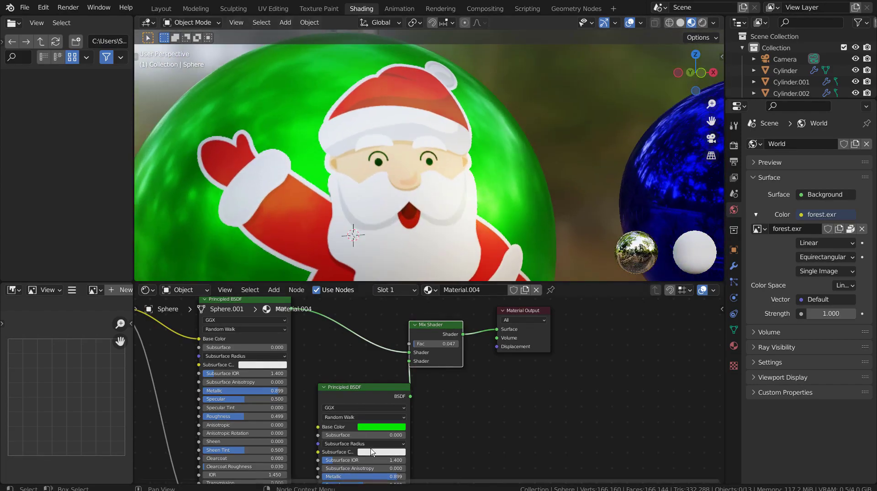
- Set Roughness to 0.052 on the green Principled BSDF and look over all the ornaments
{"action": "scroll", "coordinate": [372, 452], "scroll_direction": "down", "scroll_amount": 2}
{"action": "middle_click_drag", "start_coordinate": [372, 452], "coordinate": [352, 404]}
{"action": "left_click_drag", "start_coordinate": [352, 411], "coordinate": [332, 412]}
{"action": "scroll", "coordinate": [461, 122], "scroll_direction": "down", "scroll_amount": 5}
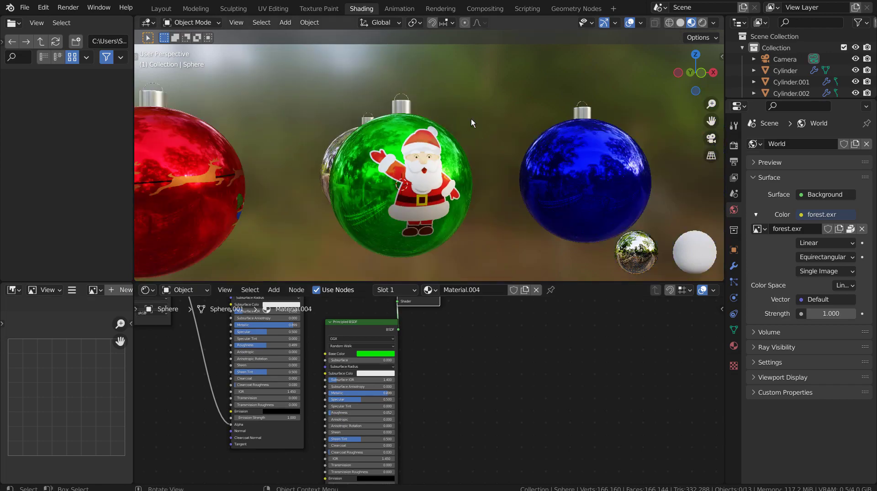
{"action": "mouse_move", "coordinate": [490, 215]}
{"action": "middle_mouse_down"}
{"action": "mouse_move", "coordinate": [413, 225]}
{"action": "mouse_move", "coordinate": [532, 221]}
{"action": "mouse_move", "coordinate": [391, 210]}
{"action": "mouse_move", "coordinate": [570, 186]}
{"action": "mouse_move", "coordinate": [536, 206]}
{"action": "mouse_move", "coordinate": [466, 208]}
{"action": "mouse_move", "coordinate": [484, 210]}
{"action": "middle_mouse_up"}
{"action": "scroll", "coordinate": [576, 211], "scroll_direction": "down", "scroll_amount": 5}
{"action": "middle_click_drag", "start_coordinate": [577, 212], "coordinate": [547, 218]}
- Set the Mix Shader's Fac to about 0.2 on the red ornament, and inspect the green ornament up close
{"action": "left_click", "coordinate": [290, 165]}
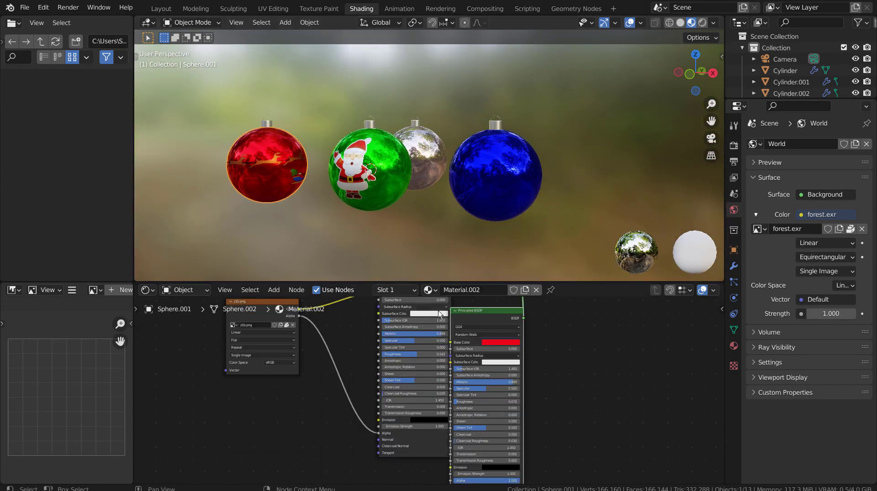
{"action": "middle_click_drag", "start_coordinate": [526, 340], "coordinate": [458, 388]}
{"action": "scroll", "coordinate": [457, 388], "scroll_direction": "up", "scroll_amount": 3}
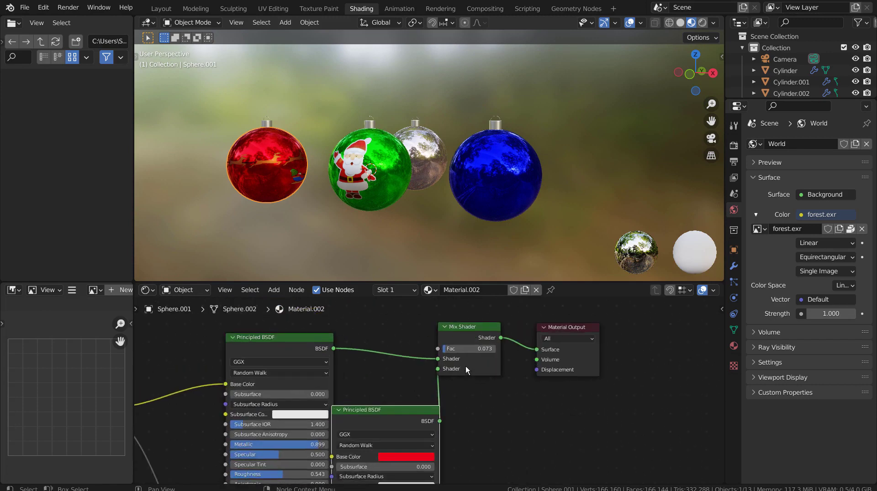
{"action": "left_click_drag", "start_coordinate": [450, 347], "coordinate": [458, 347]}
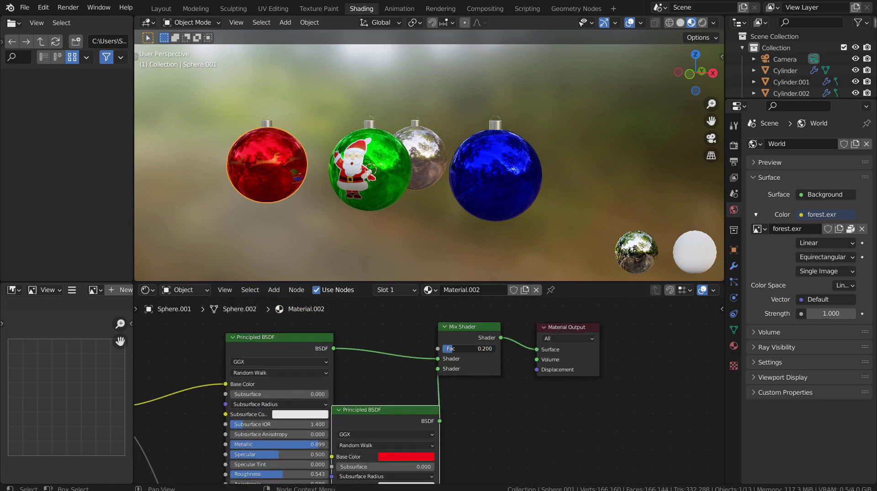
{"action": "left_click", "coordinate": [396, 200]}
{"action": "scroll", "coordinate": [407, 215], "scroll_direction": "up", "scroll_amount": 7}
{"action": "scroll", "coordinate": [434, 218], "scroll_direction": "down", "scroll_amount": 7}
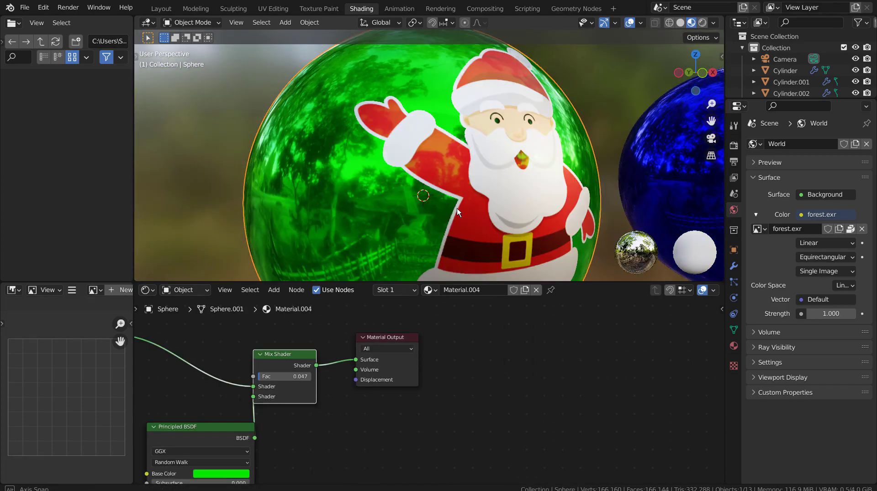
- Select the blue sphere and enter Edit Mode in front orthographic view
{"action": "middle_click_drag", "start_coordinate": [478, 207], "coordinate": [371, 168], "text": "shift"}
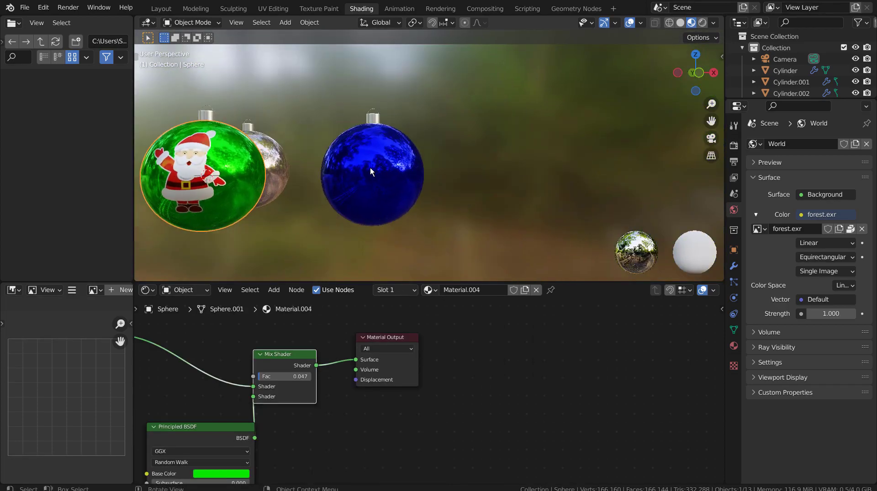
{"action": "left_click", "coordinate": [371, 168]}
{"action": "middle_click_drag", "start_coordinate": [505, 188], "coordinate": [436, 210]}
{"action": "key", "text": "KP_1"}
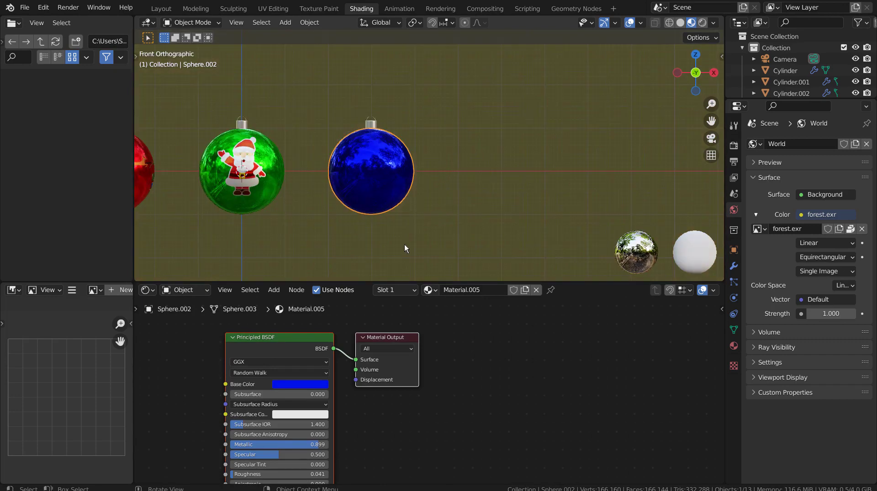
{"action": "key", "text": "Tab"}
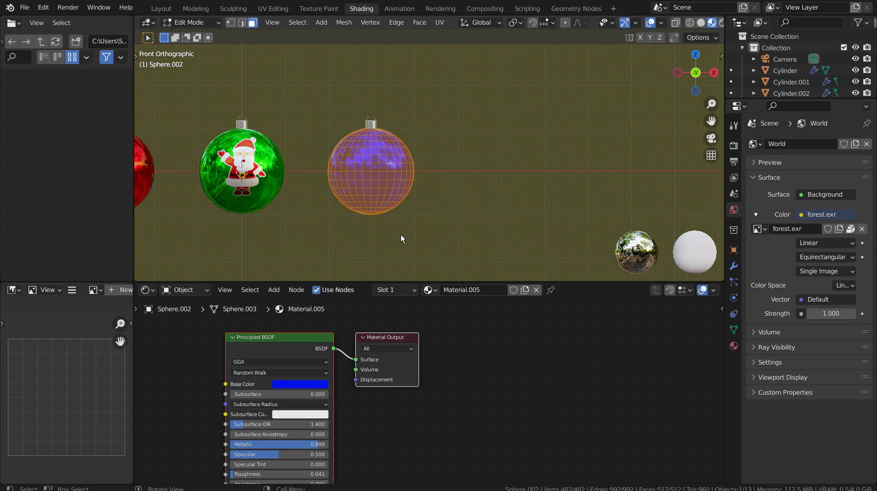
{"action": "key", "text": "shift+z"}
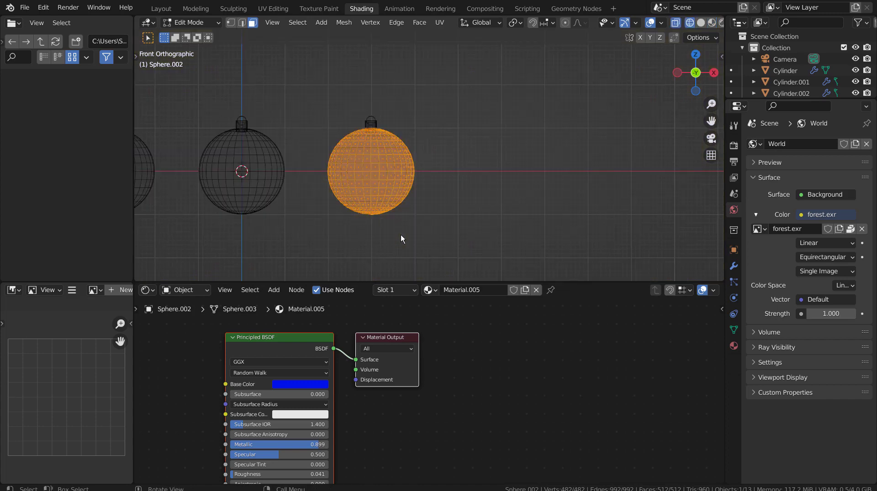
{"action": "key", "text": "shift+z"}
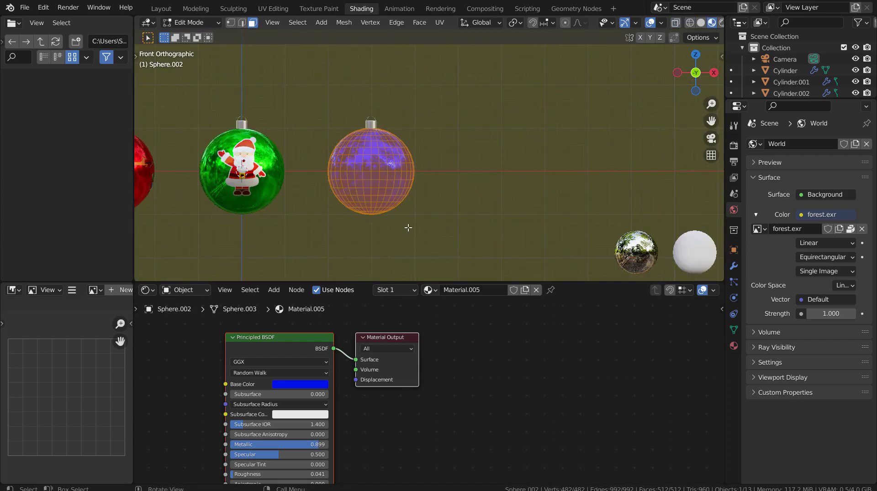
- Select only the front half of the blue sphere's faces in right orthographic wireframe view
{"action": "key", "text": "KP_3"}
{"action": "key", "text": "shift+z"}
{"action": "scroll", "coordinate": [426, 215], "scroll_direction": "up", "scroll_amount": 3}
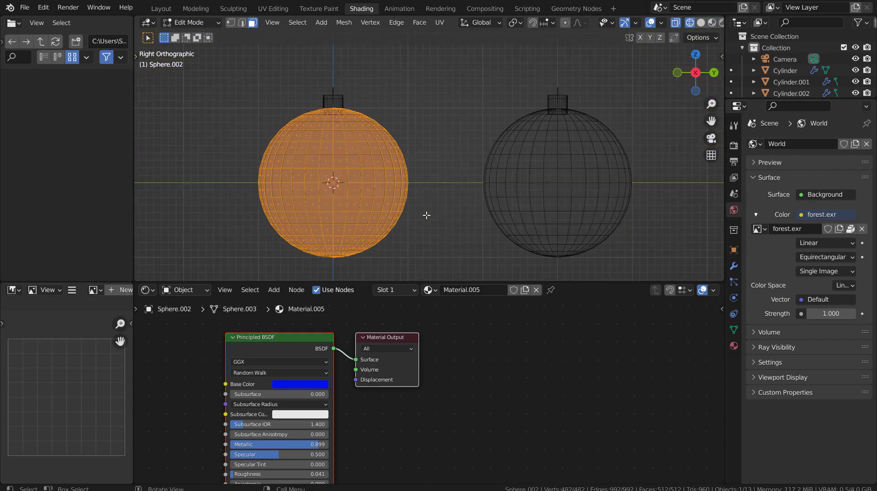
{"action": "key", "text": "alt+a"}
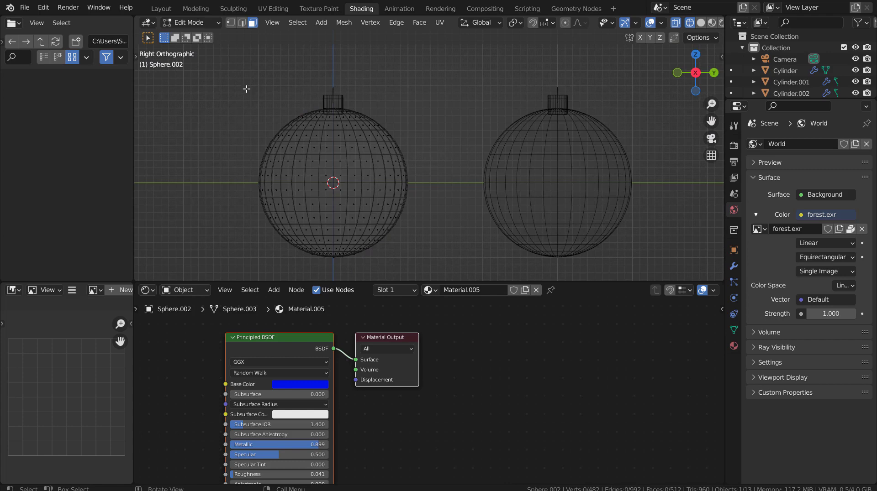
{"action": "left_click_drag", "start_coordinate": [225, 87], "coordinate": [335, 282]}
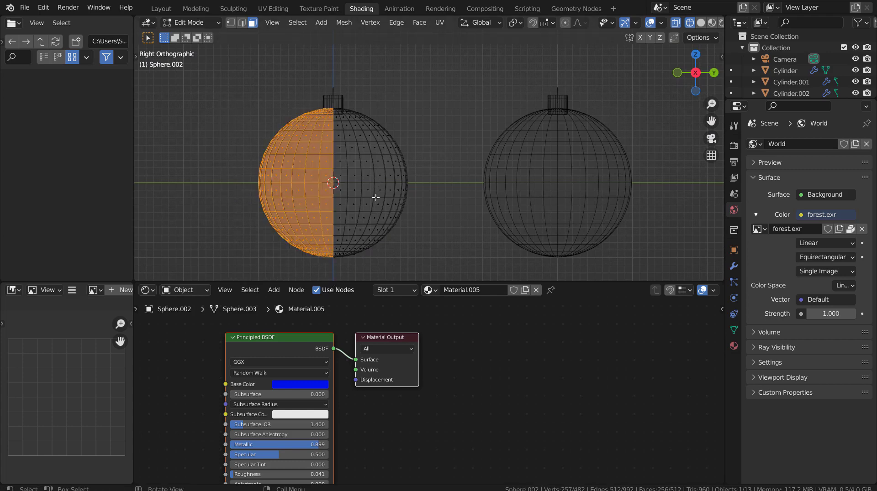
- Unwrap the blue sphere's selected front faces with Project from View, using the front orthographic view in the UV Editing workspace
{"action": "left_click", "coordinate": [283, 9]}
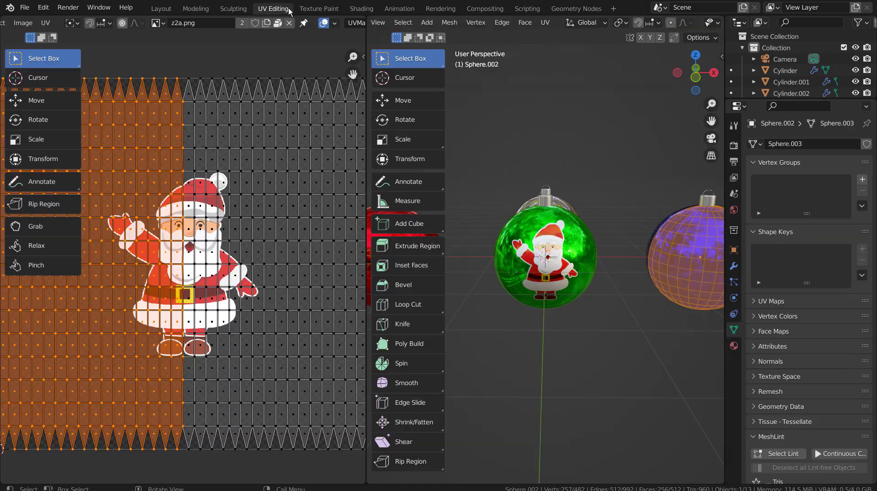
{"action": "scroll", "coordinate": [283, 250], "scroll_direction": "down", "scroll_amount": 2}
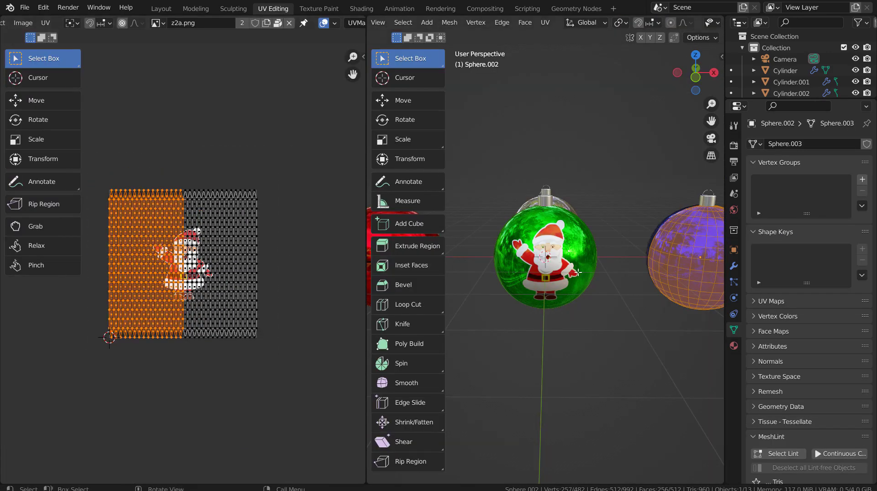
{"action": "key", "text": "KP_1"}
{"action": "key", "text": "KP_Decimal"}
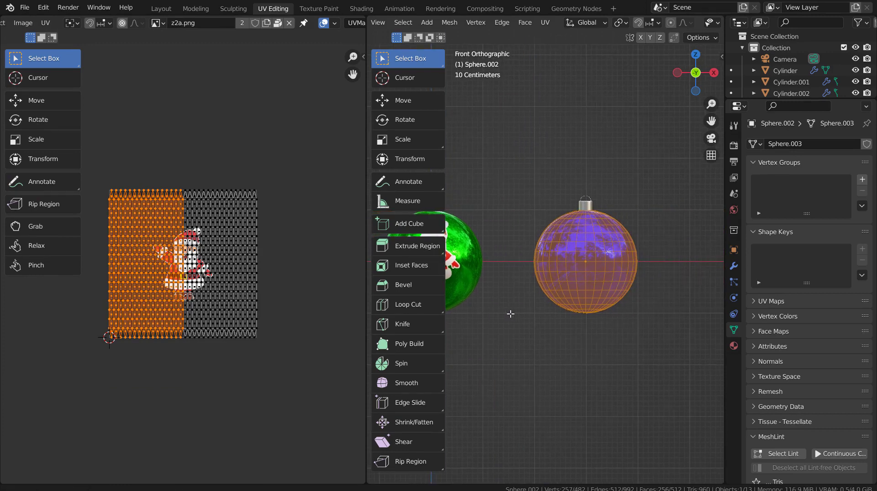
{"action": "key", "text": "u"}
{"action": "left_click", "coordinate": [632, 228]}
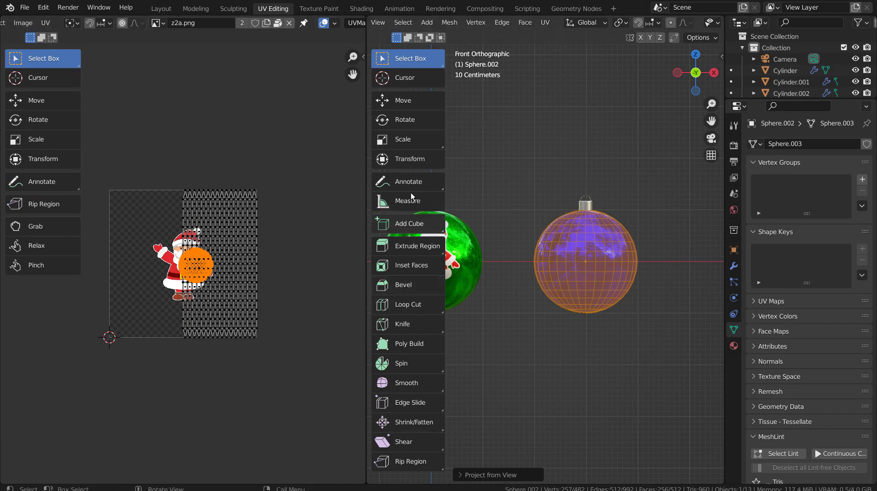
- Enlarge and move the projected UV circle so that it surrounds the Santa figure in z2a.png
{"action": "key", "text": "s"}
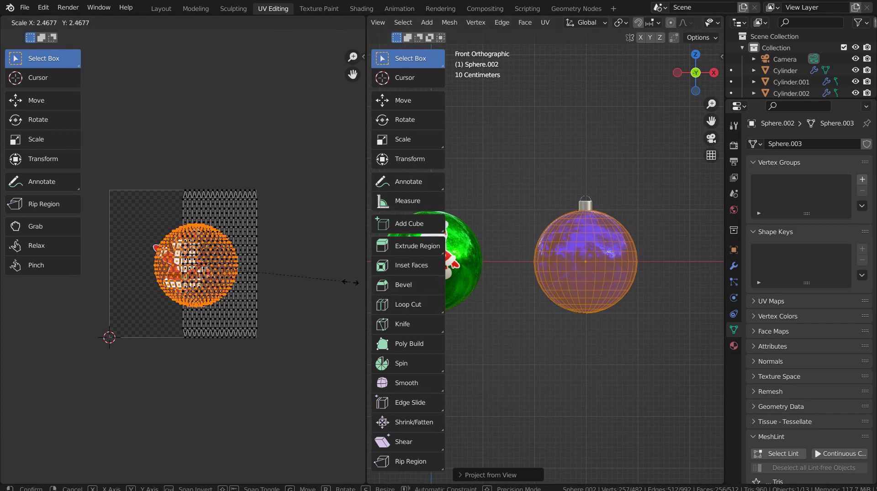
{"action": "left_click", "coordinate": [347, 282]}
{"action": "key", "text": "g"}
{"action": "left_click", "coordinate": [340, 281]}
{"action": "key", "text": "s"}
{"action": "left_click", "coordinate": [349, 281]}
{"action": "key", "text": "g"}
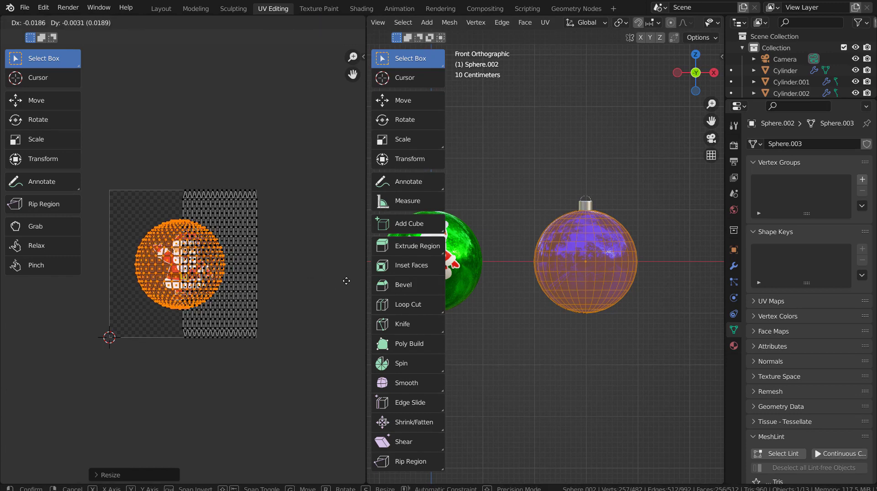
{"action": "left_click", "coordinate": [348, 285]}
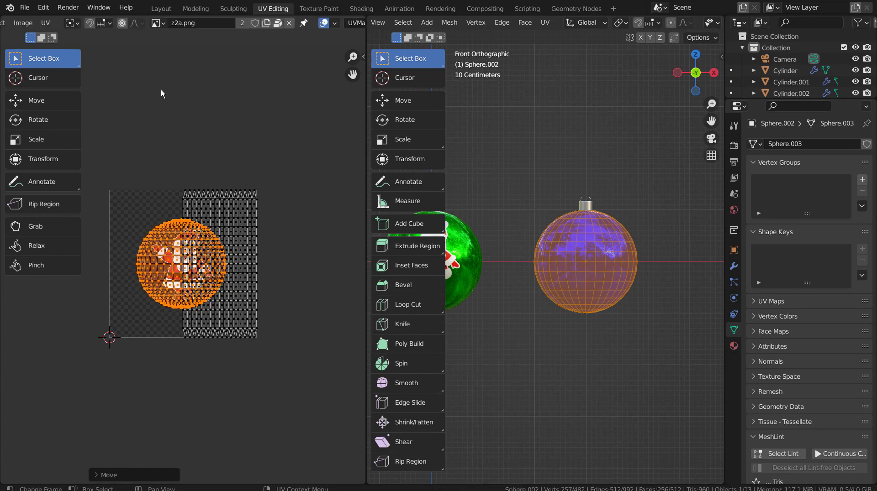
- Invert the face selection, shrink the back-half UVs, and move them to an empty corner of the image
{"action": "key", "text": "ctrl+i"}
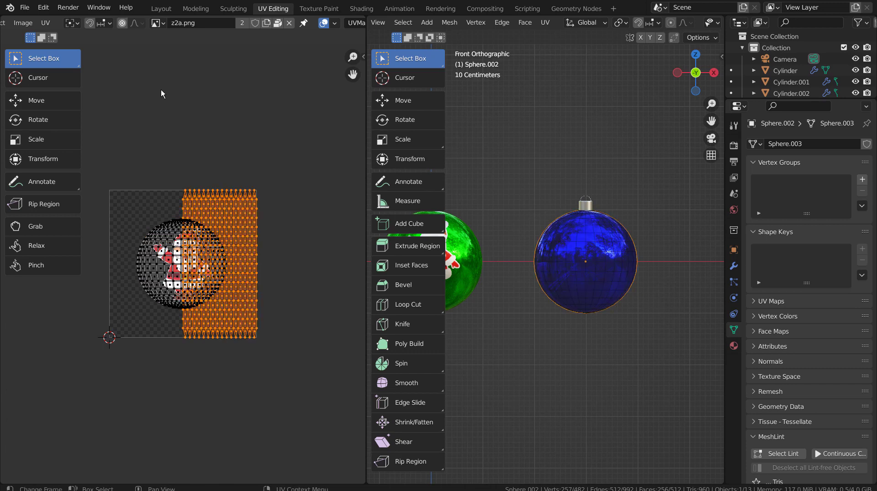
{"action": "key", "text": "s"}
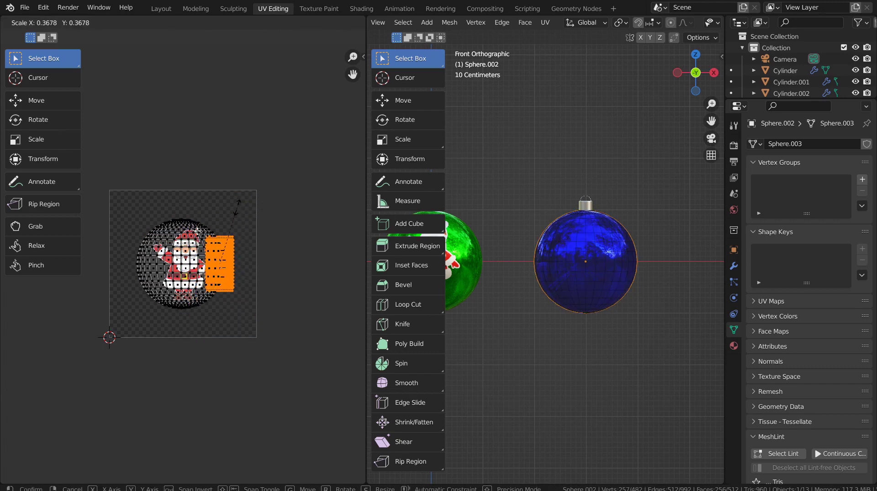
{"action": "left_click", "coordinate": [215, 222]}
{"action": "key", "text": "g"}
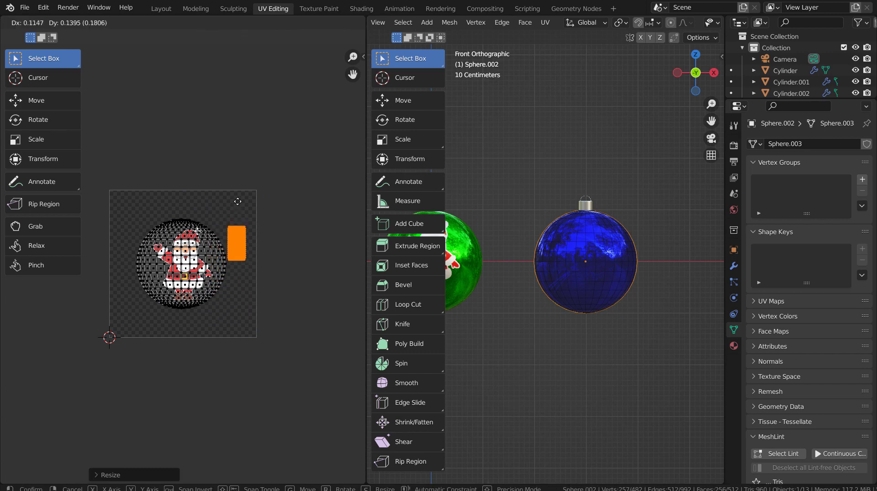
{"action": "left_click", "coordinate": [238, 183]}
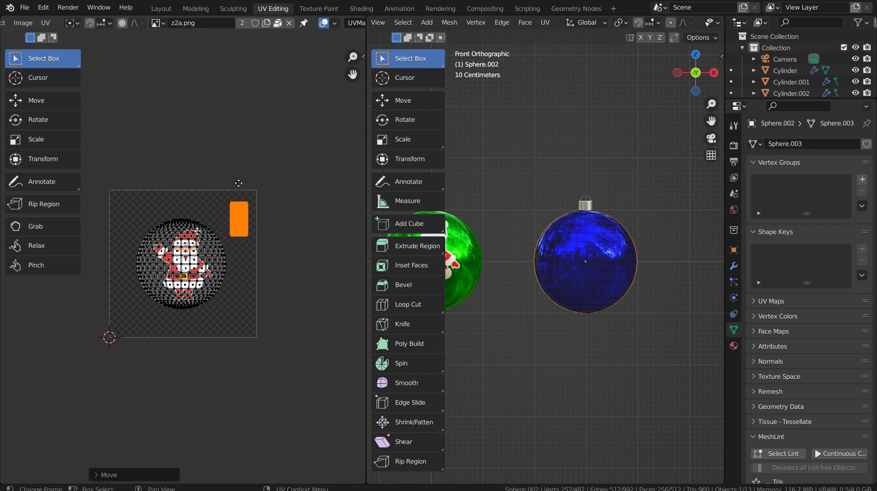
{"action": "left_click", "coordinate": [322, 198]}
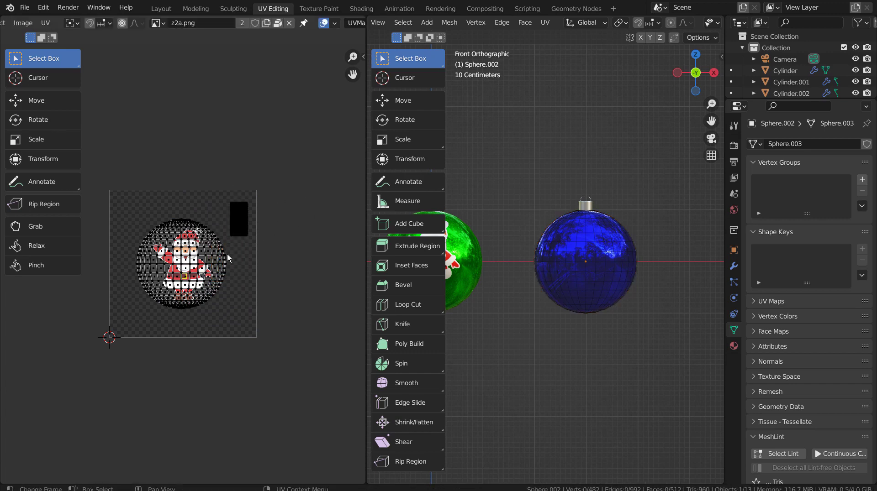
{"action": "left_click", "coordinate": [264, 276]}
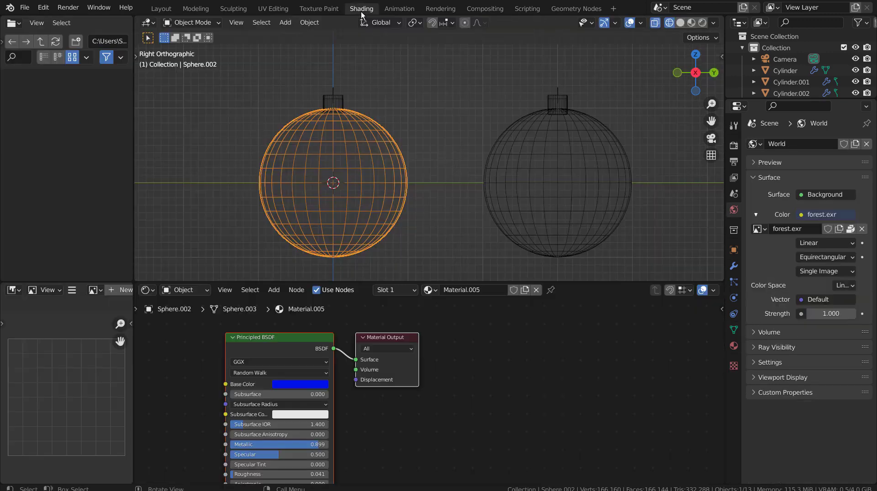
- Move the blue sphere's Principled BSDF away from the Material Output and duplicate it in the Shading workspace
{"action": "left_click", "coordinate": [361, 8]}
{"action": "middle_click_drag", "start_coordinate": [421, 380], "coordinate": [611, 381]}
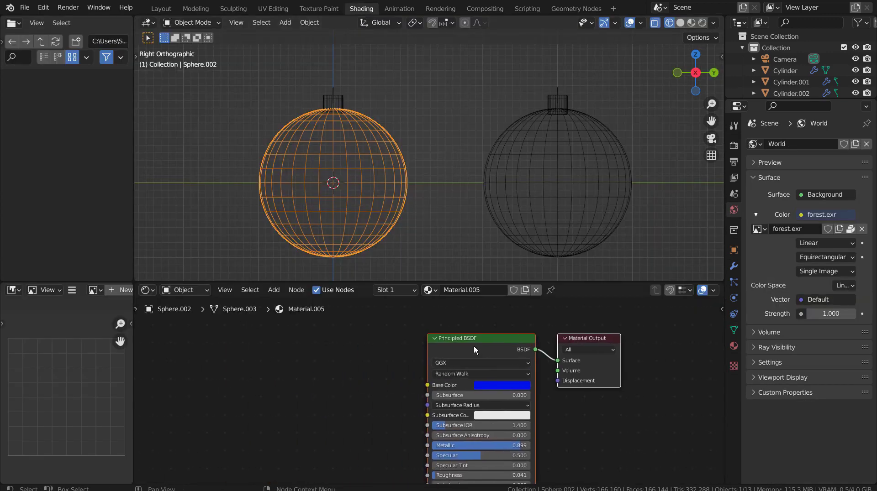
{"action": "left_click_drag", "start_coordinate": [483, 340], "coordinate": [328, 336]}
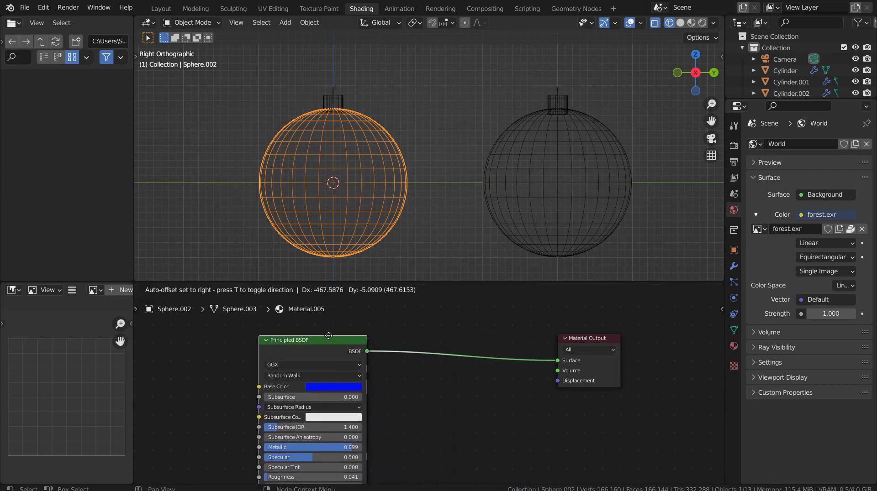
{"action": "key", "text": "shift+d"}
{"action": "left_click", "coordinate": [402, 406]}
- Insert a Mix Shader before the Material Output, connect the duplicated Principled BSDF to its second shader input, and set Fac to 0.093
{"action": "key", "text": "shift+a"}
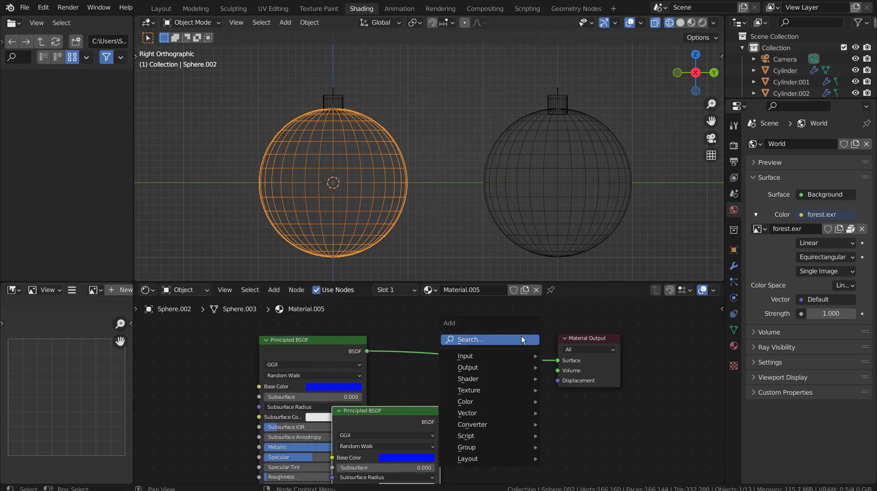
{"action": "mouse_move", "coordinate": [521, 336]}
{"action": "type", "text": "mix"}
{"action": "key", "text": "Return"}
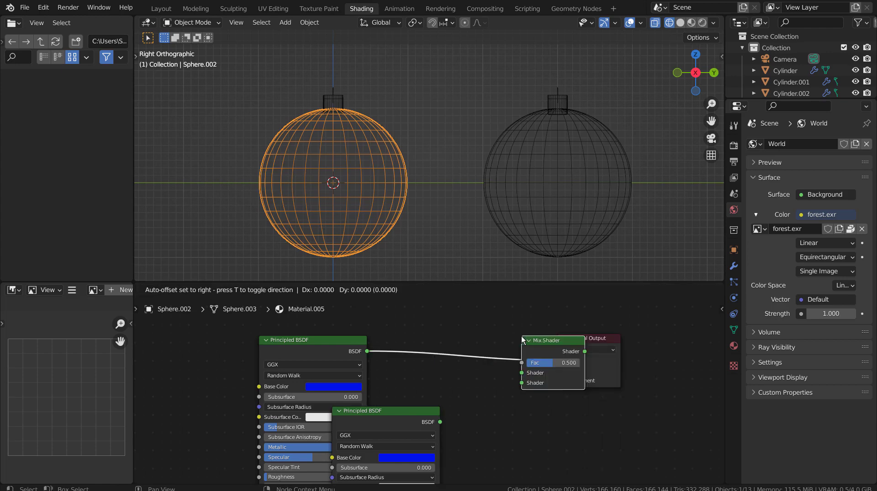
{"action": "left_click", "coordinate": [521, 336]}
{"action": "left_click_drag", "start_coordinate": [440, 422], "coordinate": [465, 361]}
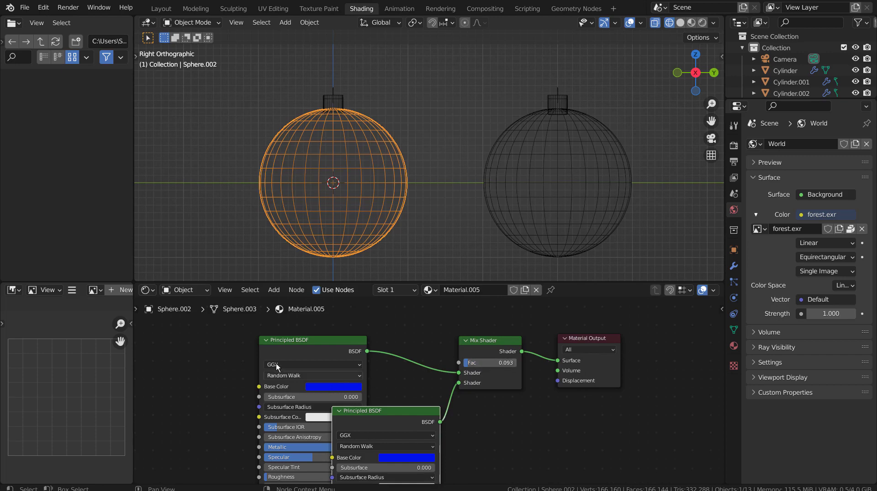
- Browse the images in the reindeer ornaments folder for one to decorate the blue ornament
{"action": "middle_click_drag", "start_coordinate": [234, 358], "coordinate": [426, 361]}
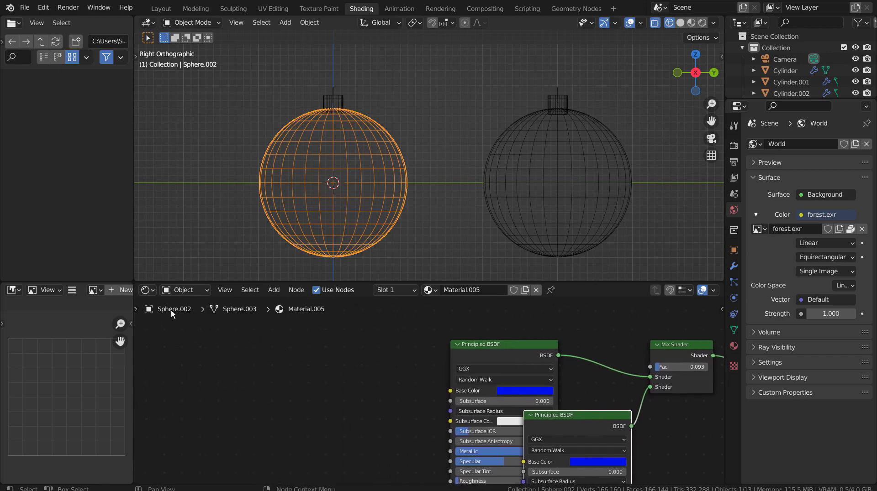
{"action": "left_click", "coordinate": [111, 292]}
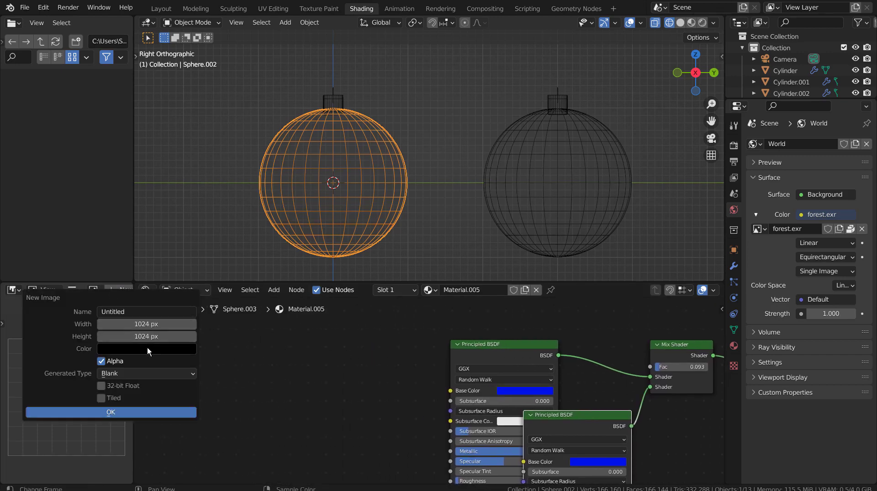
{"action": "key", "text": "shift+a"}
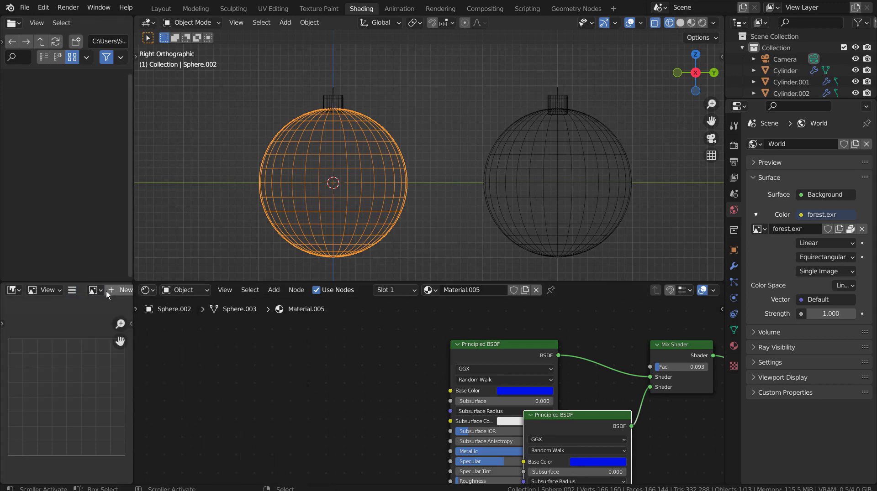
{"action": "scroll", "coordinate": [106, 292], "scroll_direction": "down", "scroll_amount": 5}
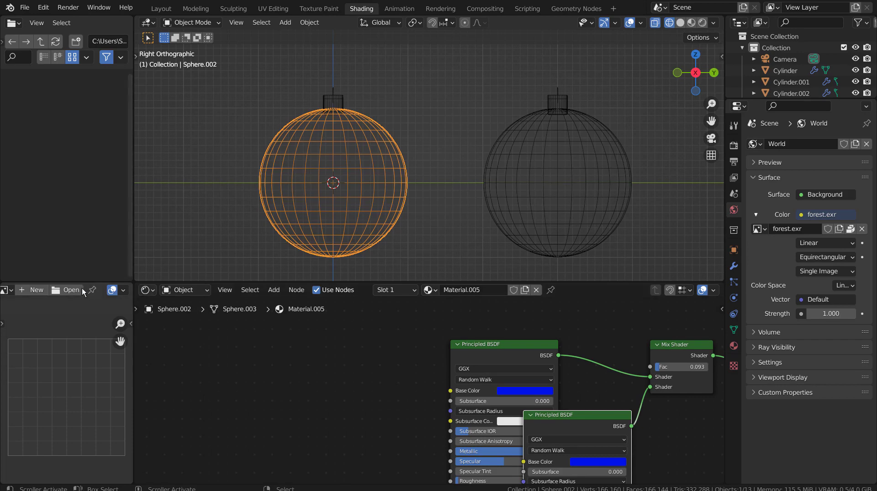
{"action": "left_click", "coordinate": [83, 291]}
{"action": "scroll", "coordinate": [489, 263], "scroll_direction": "down", "scroll_amount": 6}
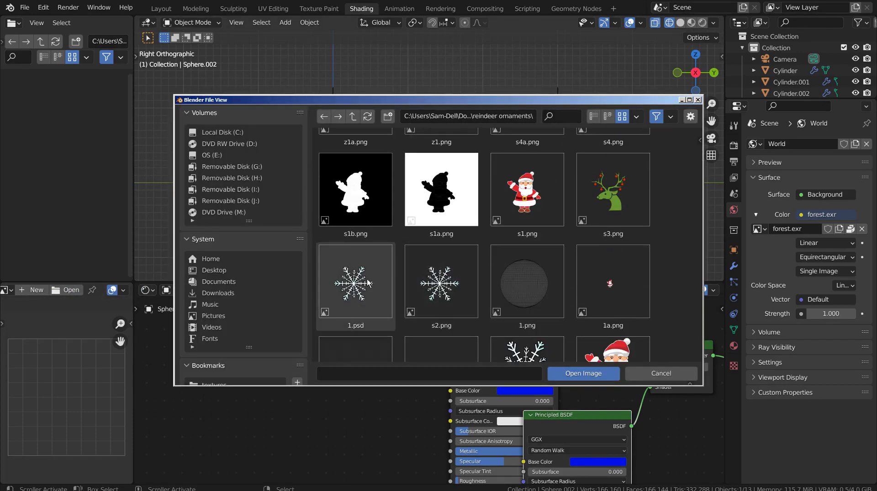
{"action": "scroll", "coordinate": [368, 283], "scroll_direction": "down", "scroll_amount": 3}
{"action": "double_click", "coordinate": [524, 284]}
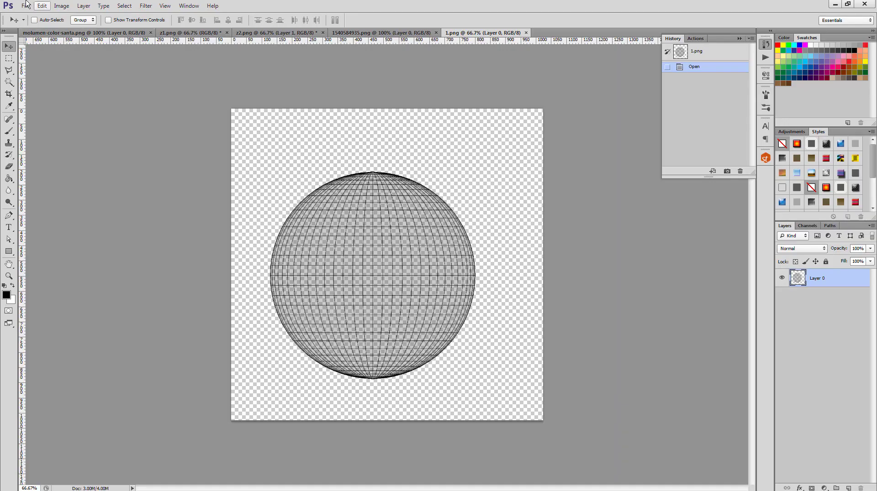
- Switch to Photoshop and open PetrJ_snow_flake2.png from the reindeer ornaments folder
{"action": "key", "text": "alt+f"}
{"action": "key", "text": "Down"}
{"action": "key", "text": "Return"}
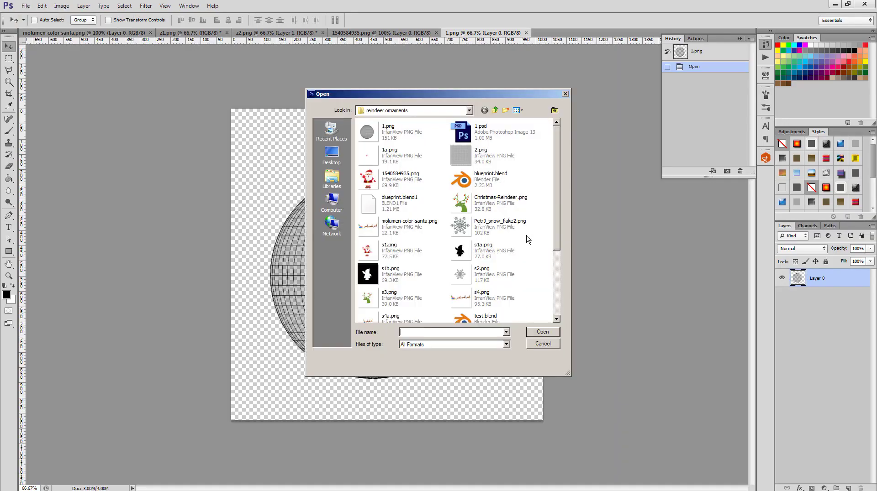
{"action": "scroll", "coordinate": [550, 278], "scroll_direction": "down", "scroll_amount": 3}
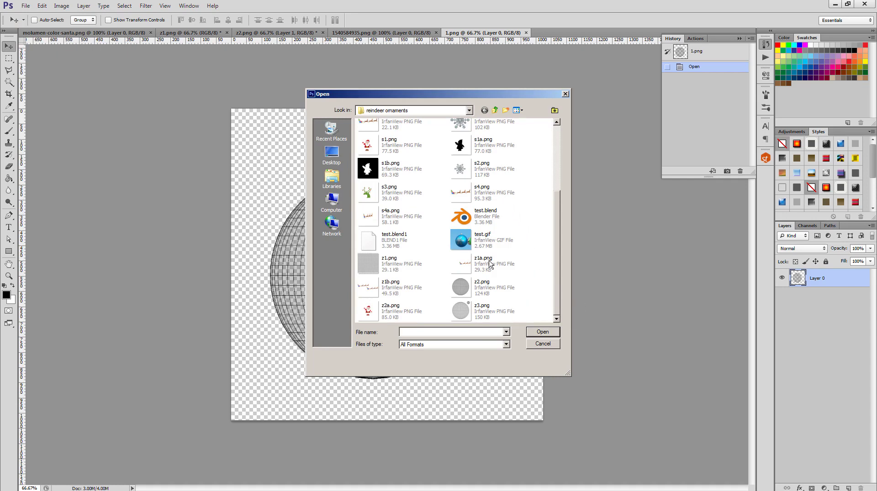
{"action": "left_click", "coordinate": [487, 123]}
{"action": "scroll", "coordinate": [524, 204], "scroll_direction": "up", "scroll_amount": 3}
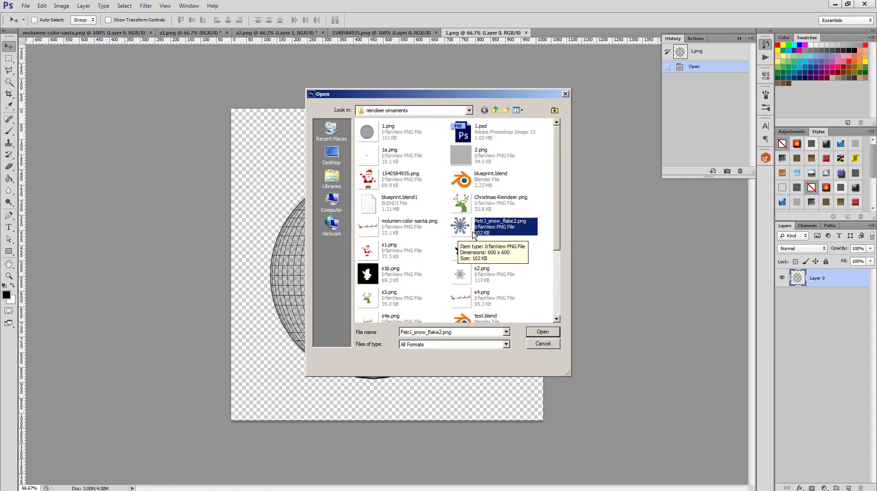
{"action": "left_click", "coordinate": [542, 332]}
- Copy the entire snowflake image and paste it as a new layer over the sphere wireframe in 1.png
{"action": "key", "text": "ctrl+a"}
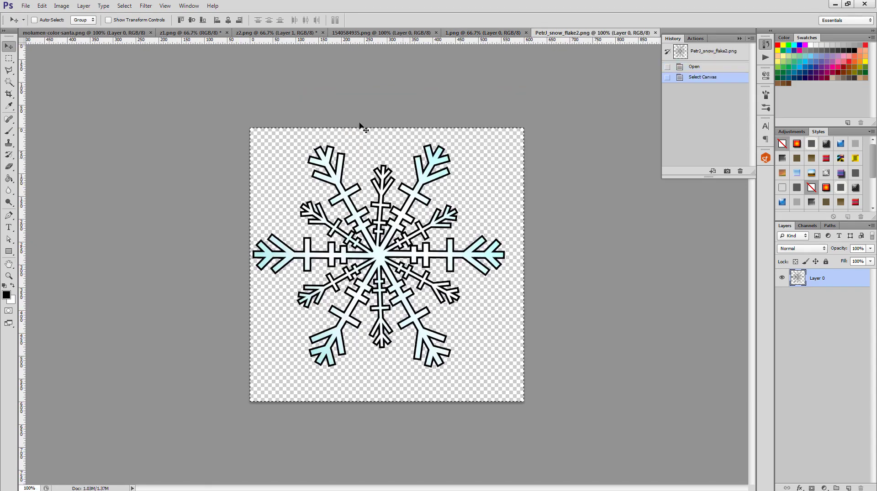
{"action": "left_click", "coordinate": [105, 33]}
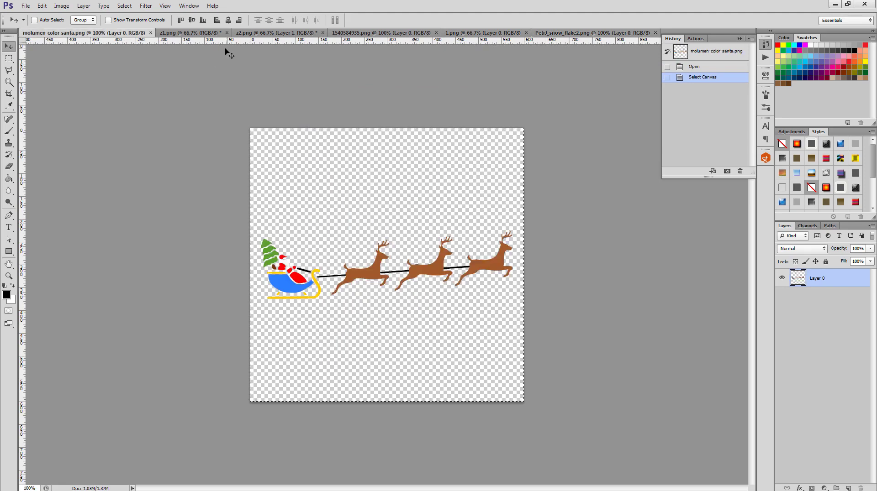
{"action": "left_click", "coordinate": [555, 34]}
{"action": "key", "text": "ctrl+c"}
{"action": "left_click", "coordinate": [461, 33]}
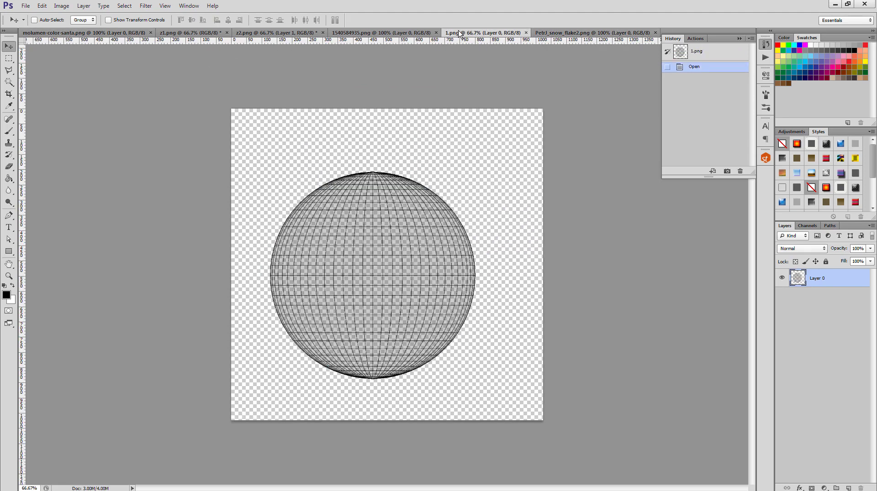
{"action": "key", "text": "ctrl+v"}
- Scale the pasted snowflake proportionally to about 73% with Free Transform
{"action": "key", "text": "ctrl+t"}
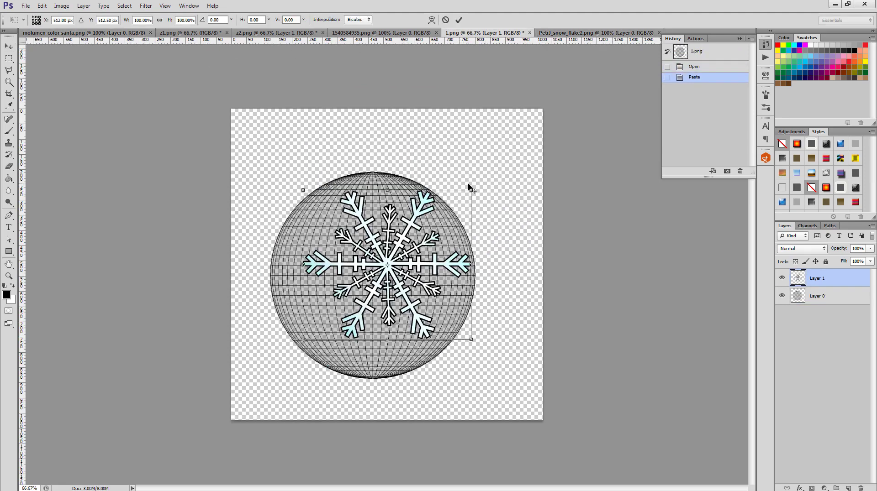
{"action": "left_click_drag", "start_coordinate": [473, 188], "coordinate": [452, 212]}
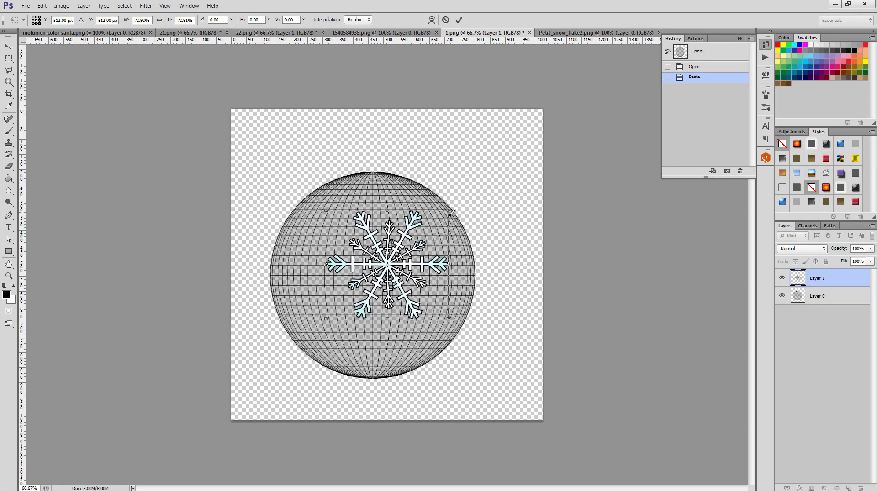
{"action": "key", "text": "Return"}
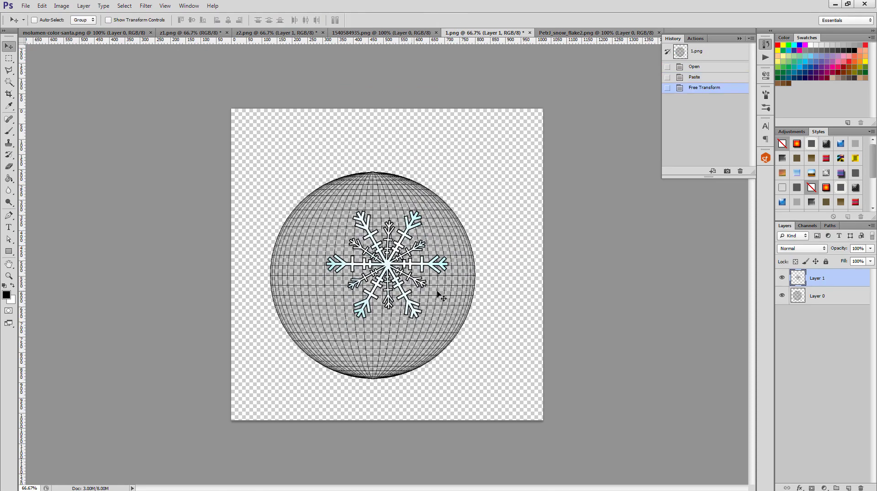
- Hide the sphere wireframe layer and save the snowflake as z4.png in the reindeer ornaments folder
{"action": "left_click", "coordinate": [781, 296]}
{"action": "key", "text": "ctrl+shift+s"}
{"action": "type", "text": "z"}
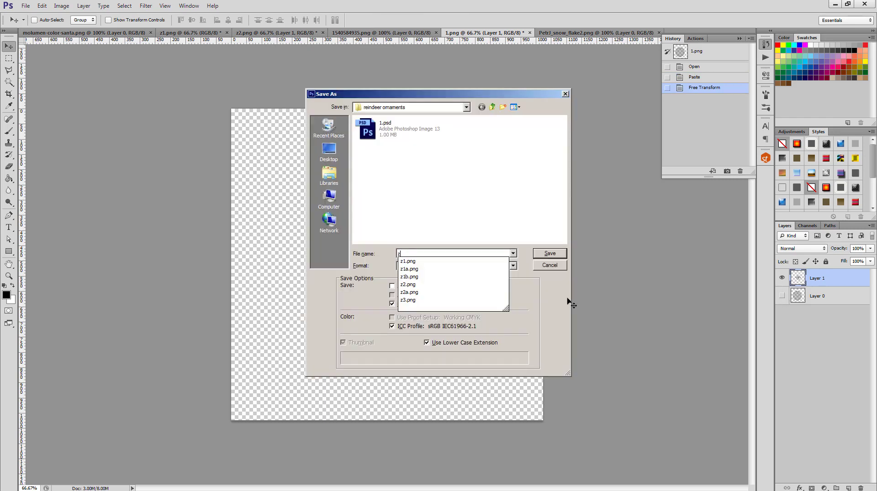
{"action": "type", "text": "4"}
{"action": "key", "text": "BackSpace"}
{"action": "type", "text": "4"}
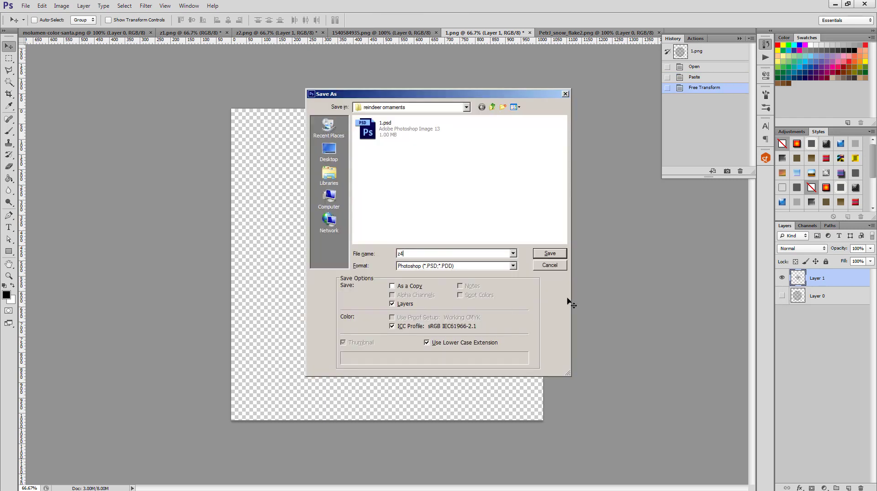
{"action": "left_click", "coordinate": [457, 266]}
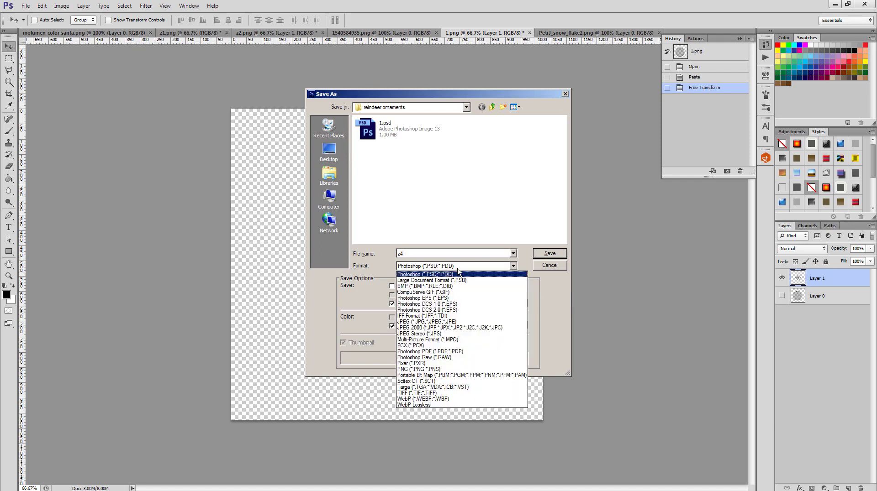
{"action": "left_click", "coordinate": [470, 369]}
{"action": "key", "text": "Return"}
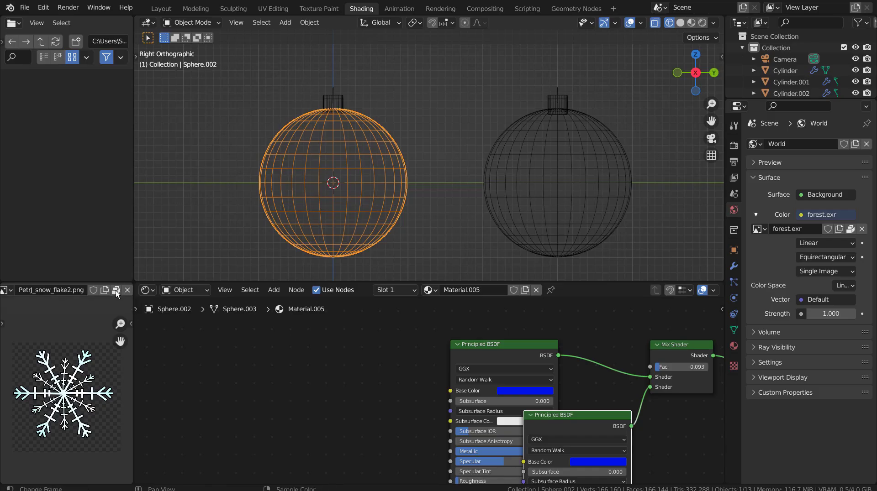
- Switch to Blender and replace the snowflake picture in the image editor with z4.png
{"action": "left_click", "coordinate": [127, 290]}
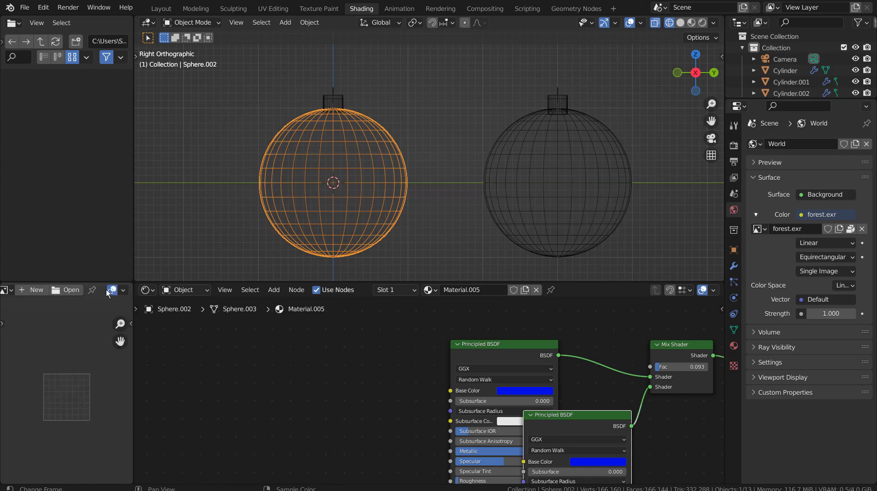
{"action": "left_click", "coordinate": [69, 290]}
{"action": "double_click", "coordinate": [356, 173]}
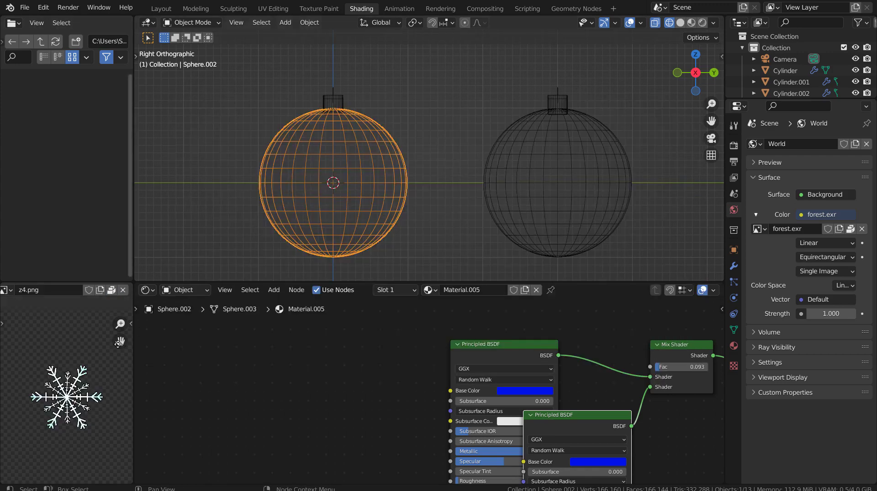
- Add z4.png as an image texture to the blue material, linking its Color and Alpha to the first Principled BSDF's Base Color and Alpha
{"action": "left_click_drag", "start_coordinate": [218, 340], "coordinate": [450, 391]}
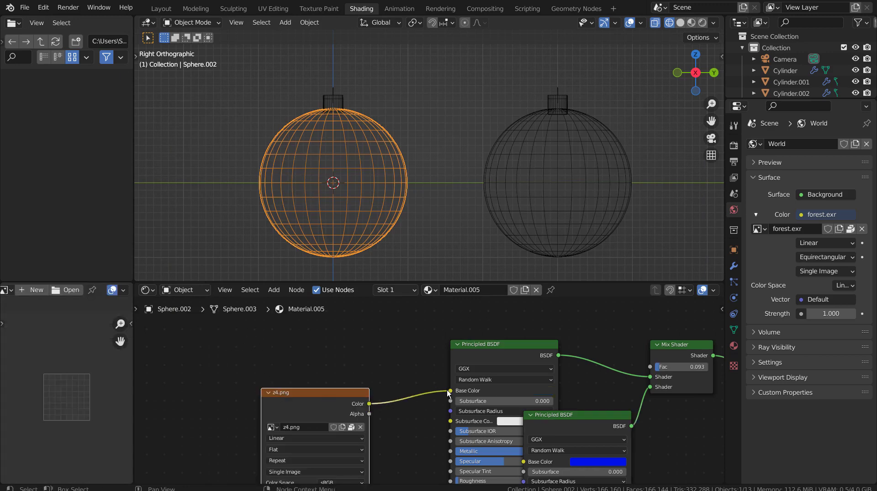
{"action": "middle_click_drag", "start_coordinate": [380, 422], "coordinate": [202, 316]}
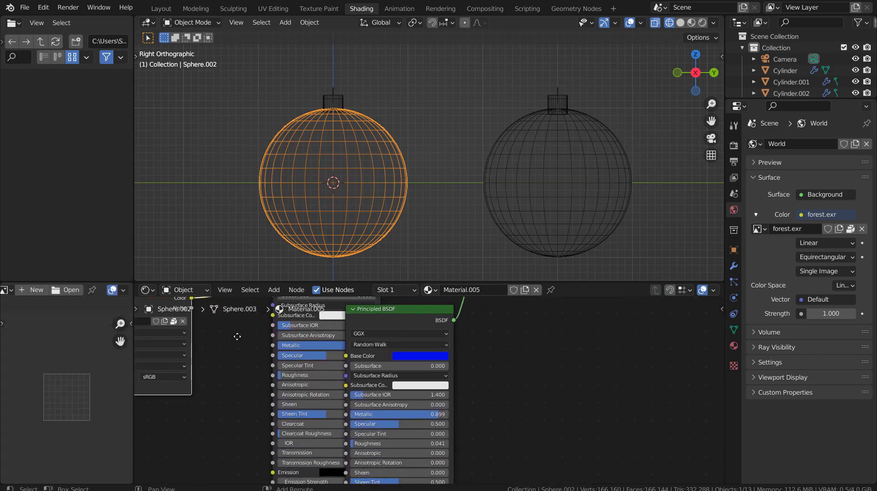
{"action": "left_click_drag", "start_coordinate": [191, 308], "coordinate": [270, 400]}
- Switch the viewport to Material Preview and frame the snowflake side of the blue ornament
{"action": "key", "text": "shift+z"}
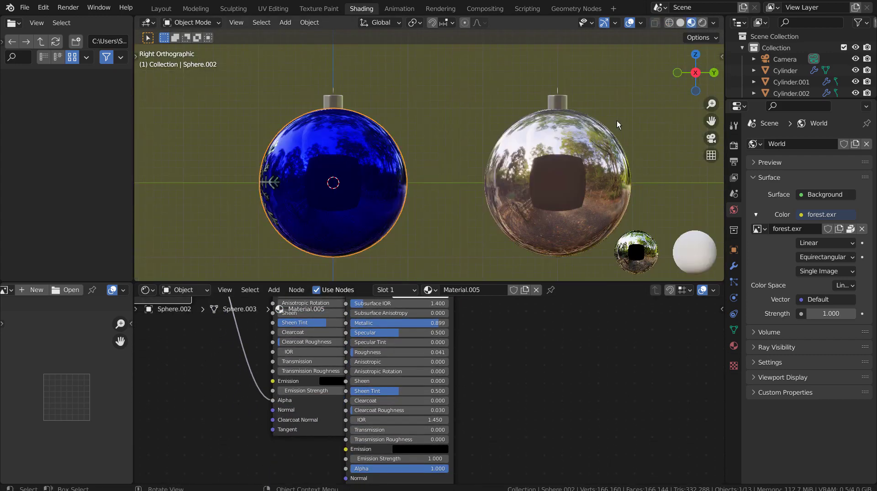
{"action": "left_click", "coordinate": [680, 23]}
{"action": "left_click", "coordinate": [690, 23]}
{"action": "middle_click_drag", "start_coordinate": [571, 174], "coordinate": [445, 175]}
{"action": "key", "text": "KP_Decimal"}
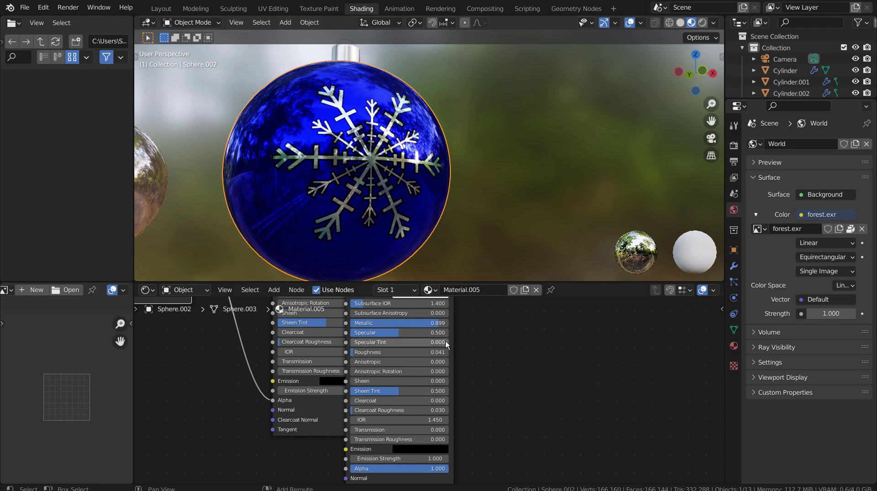
- Separate the overlapping Principled BSDF nodes and set Roughness to 0.365 on the snowflake shader and 0.045 on the blue shader
{"action": "middle_click_drag", "start_coordinate": [445, 341], "coordinate": [409, 427]}
{"action": "scroll", "coordinate": [440, 381], "scroll_direction": "down", "scroll_amount": 3}
{"action": "left_click_drag", "start_coordinate": [382, 324], "coordinate": [416, 325]}
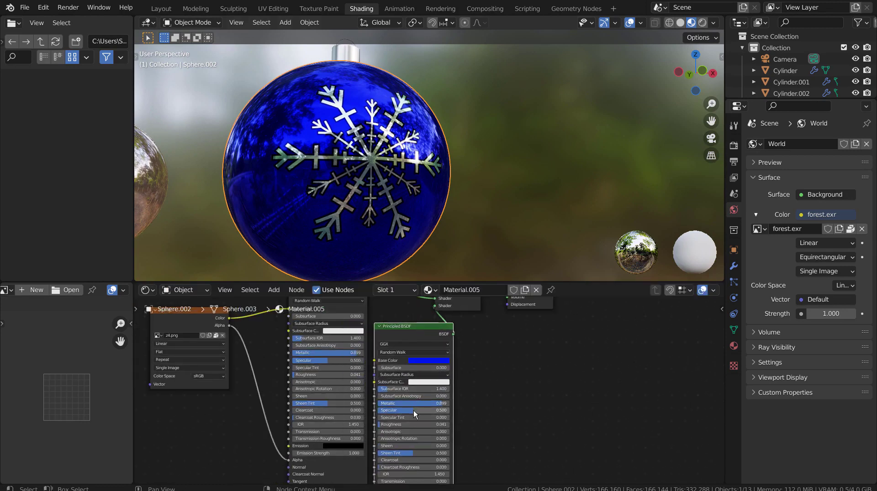
{"action": "left_click_drag", "start_coordinate": [407, 423], "coordinate": [432, 423]}
{"action": "left_click_drag", "start_coordinate": [324, 374], "coordinate": [346, 375]}
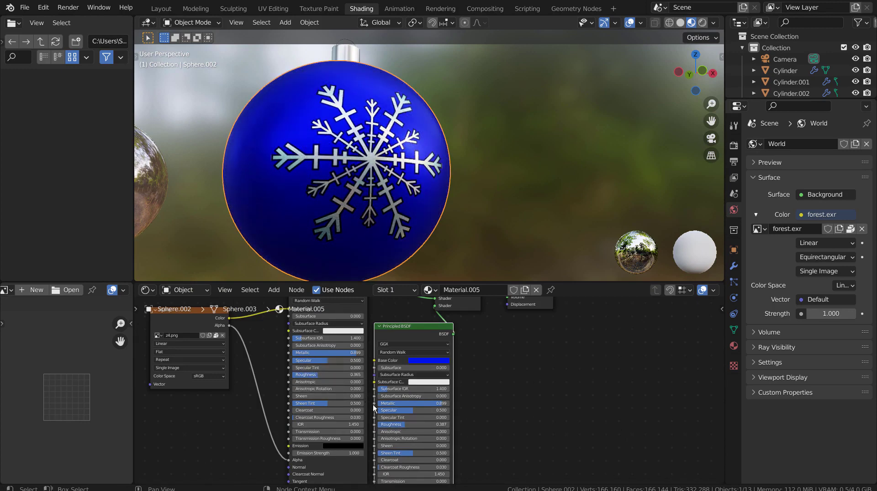
{"action": "left_click_drag", "start_coordinate": [411, 424], "coordinate": [388, 424]}
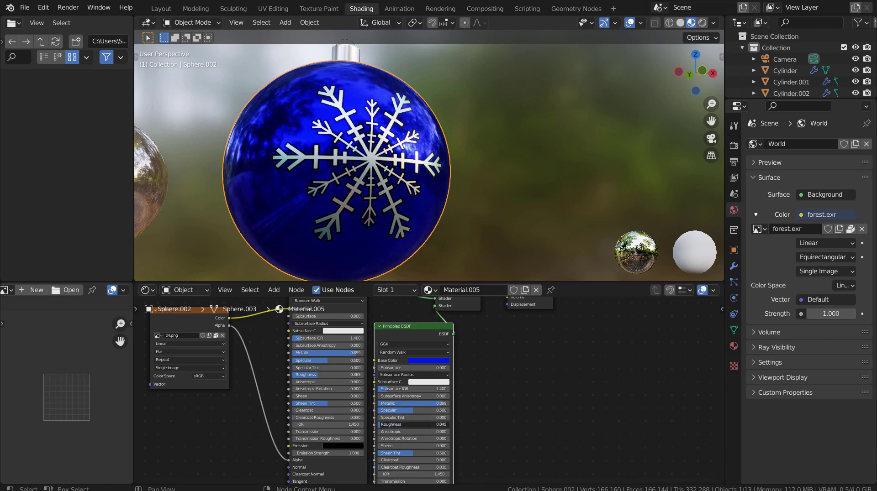
- Inspect the decorated ornaments from several angles, close up and from a distance
{"action": "scroll", "coordinate": [464, 124], "scroll_direction": "down", "scroll_amount": 5}
{"action": "middle_click_drag", "start_coordinate": [506, 161], "coordinate": [256, 176]}
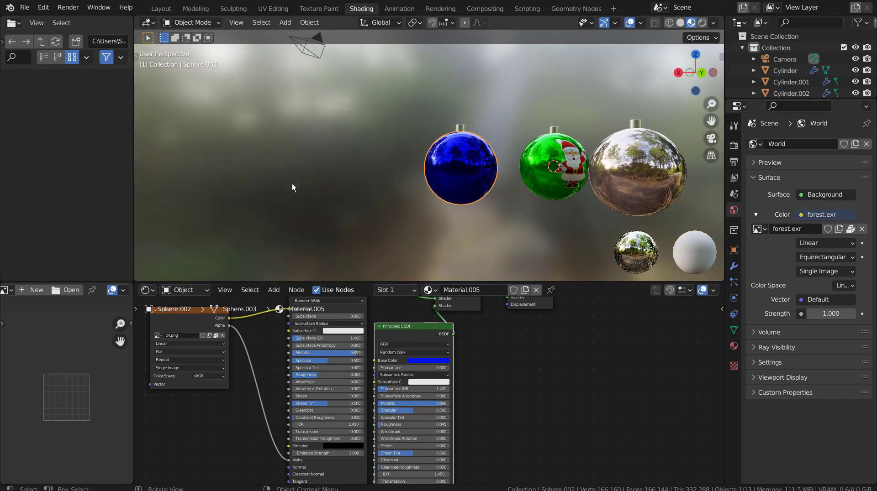
{"action": "middle_click_drag", "start_coordinate": [472, 165], "coordinate": [230, 195]}
{"action": "middle_click_drag", "start_coordinate": [390, 214], "coordinate": [201, 203]}
{"action": "scroll", "coordinate": [388, 223], "scroll_direction": "up", "scroll_amount": 5}
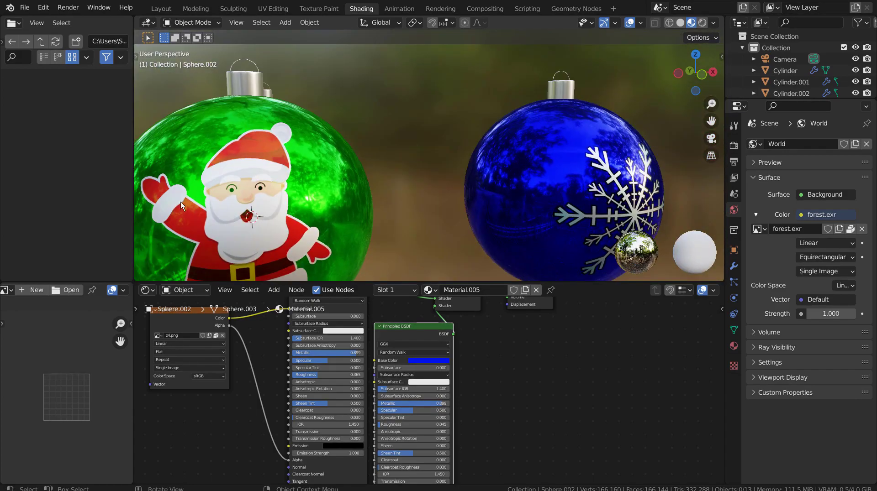
{"action": "scroll", "coordinate": [283, 206], "scroll_direction": "down", "scroll_amount": 2}
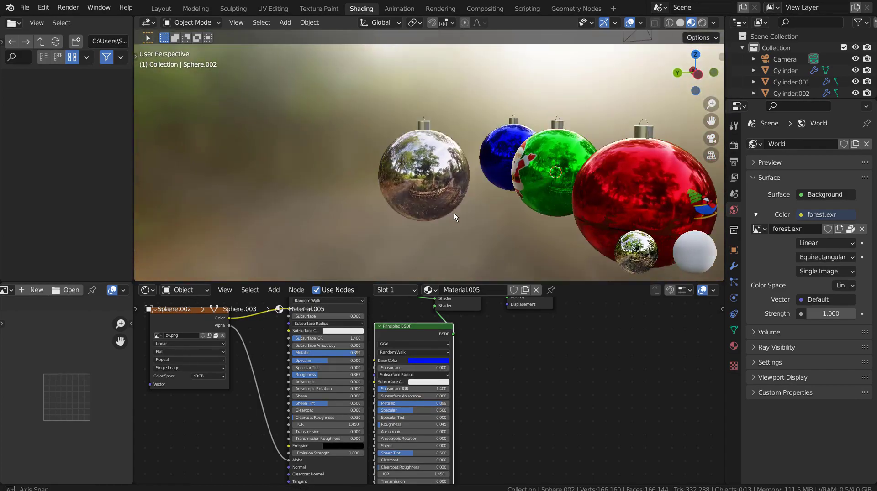